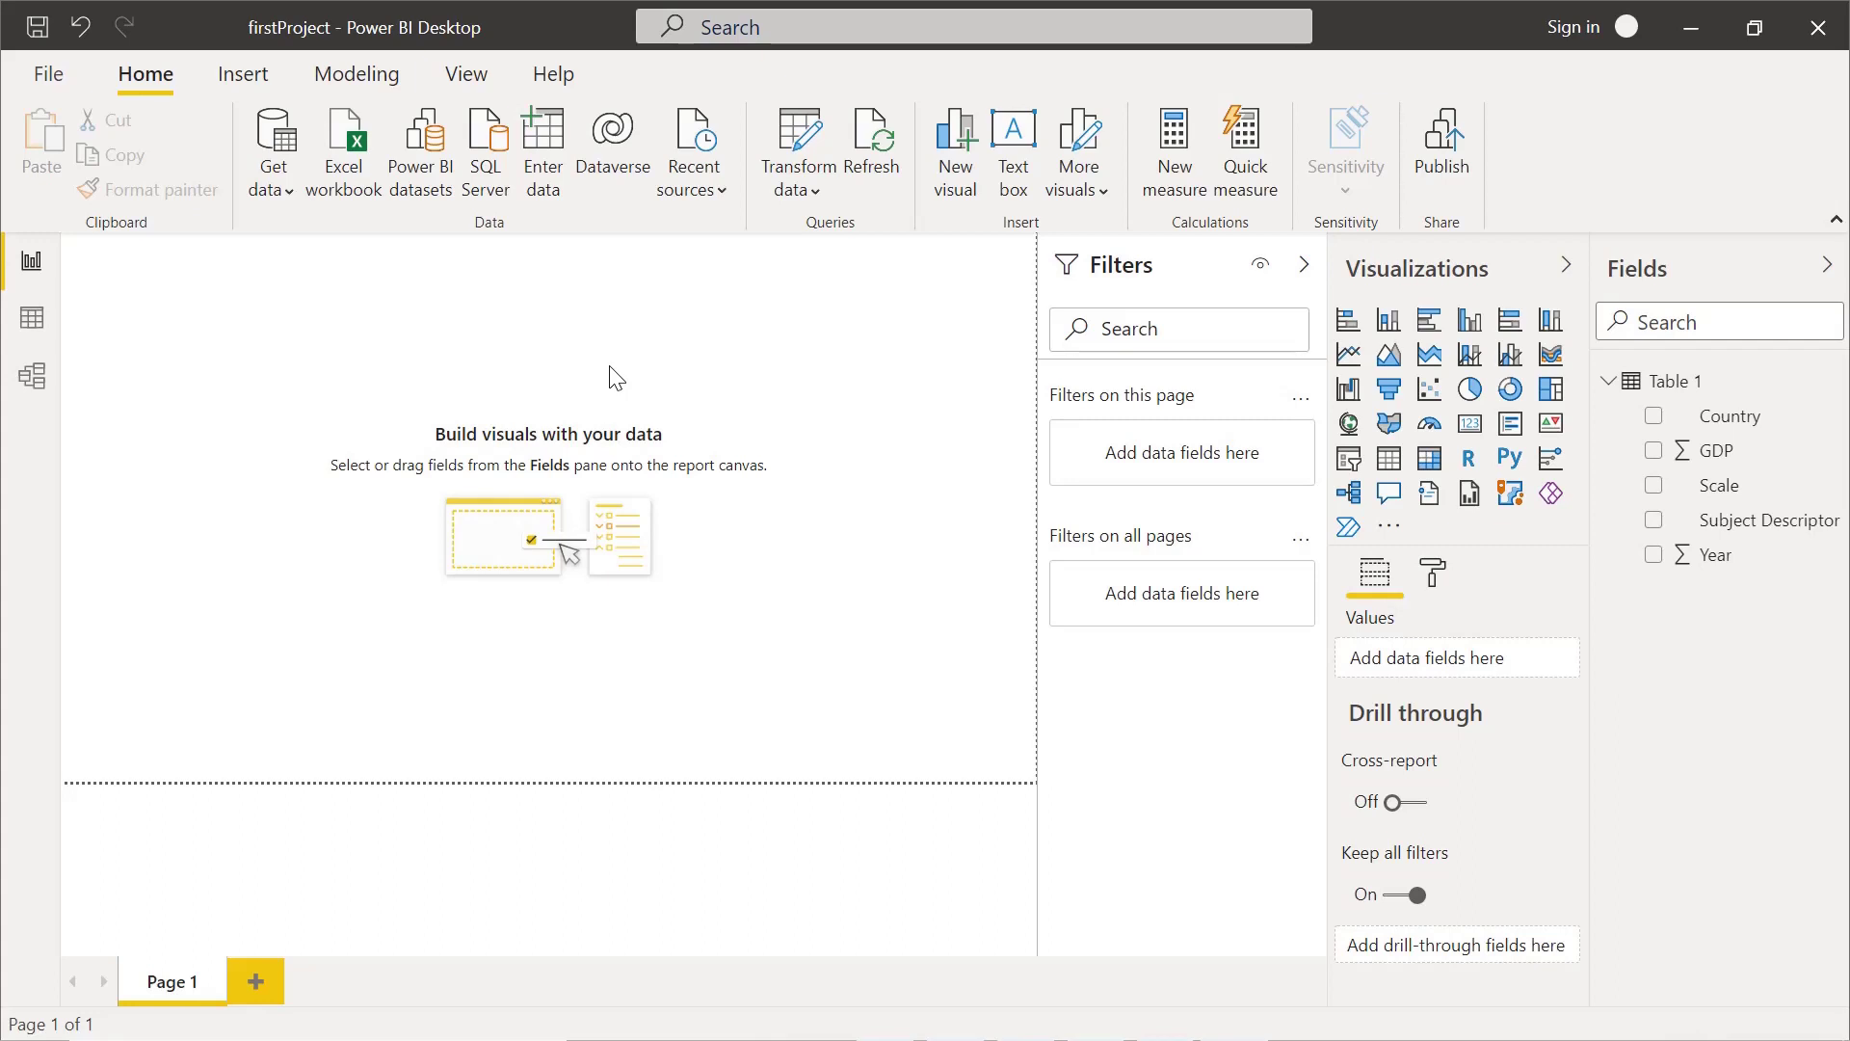
Step: Try a map visual of Table 1's Country field on the report page and delete it again
left_click(1685, 390)
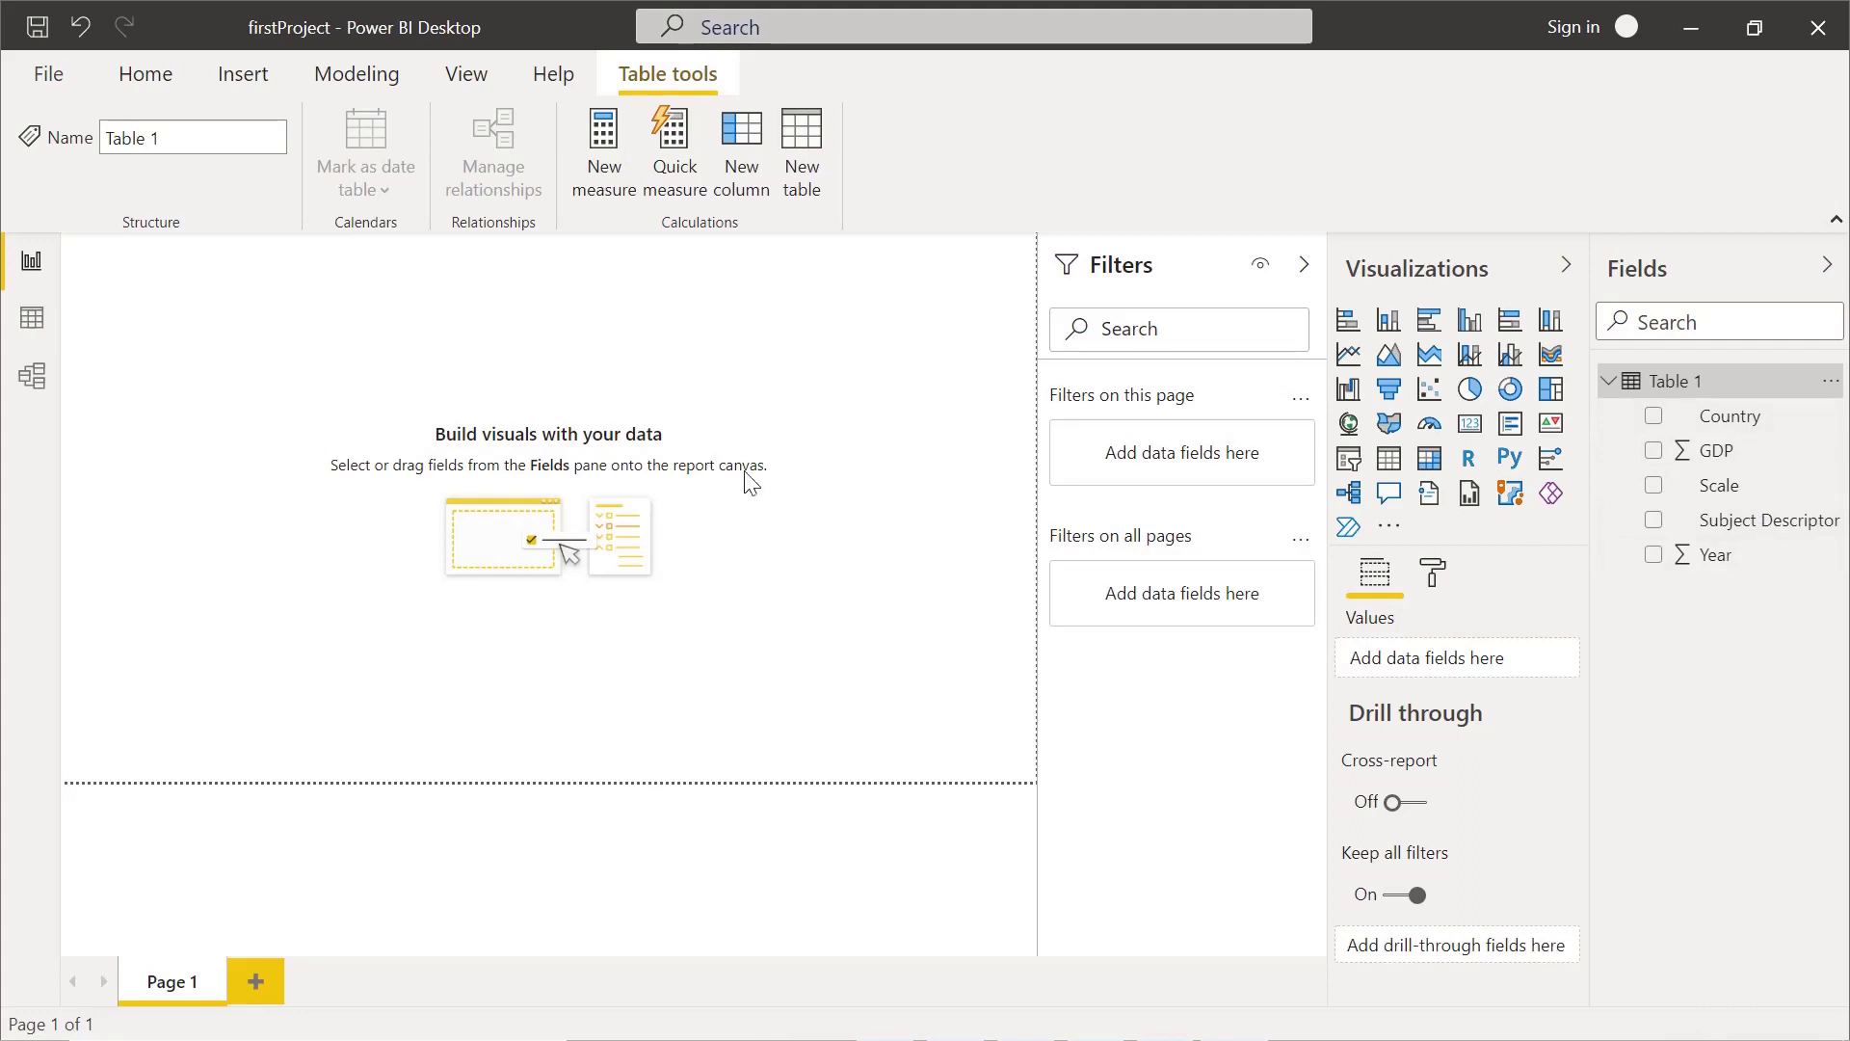
left_click(1654, 420)
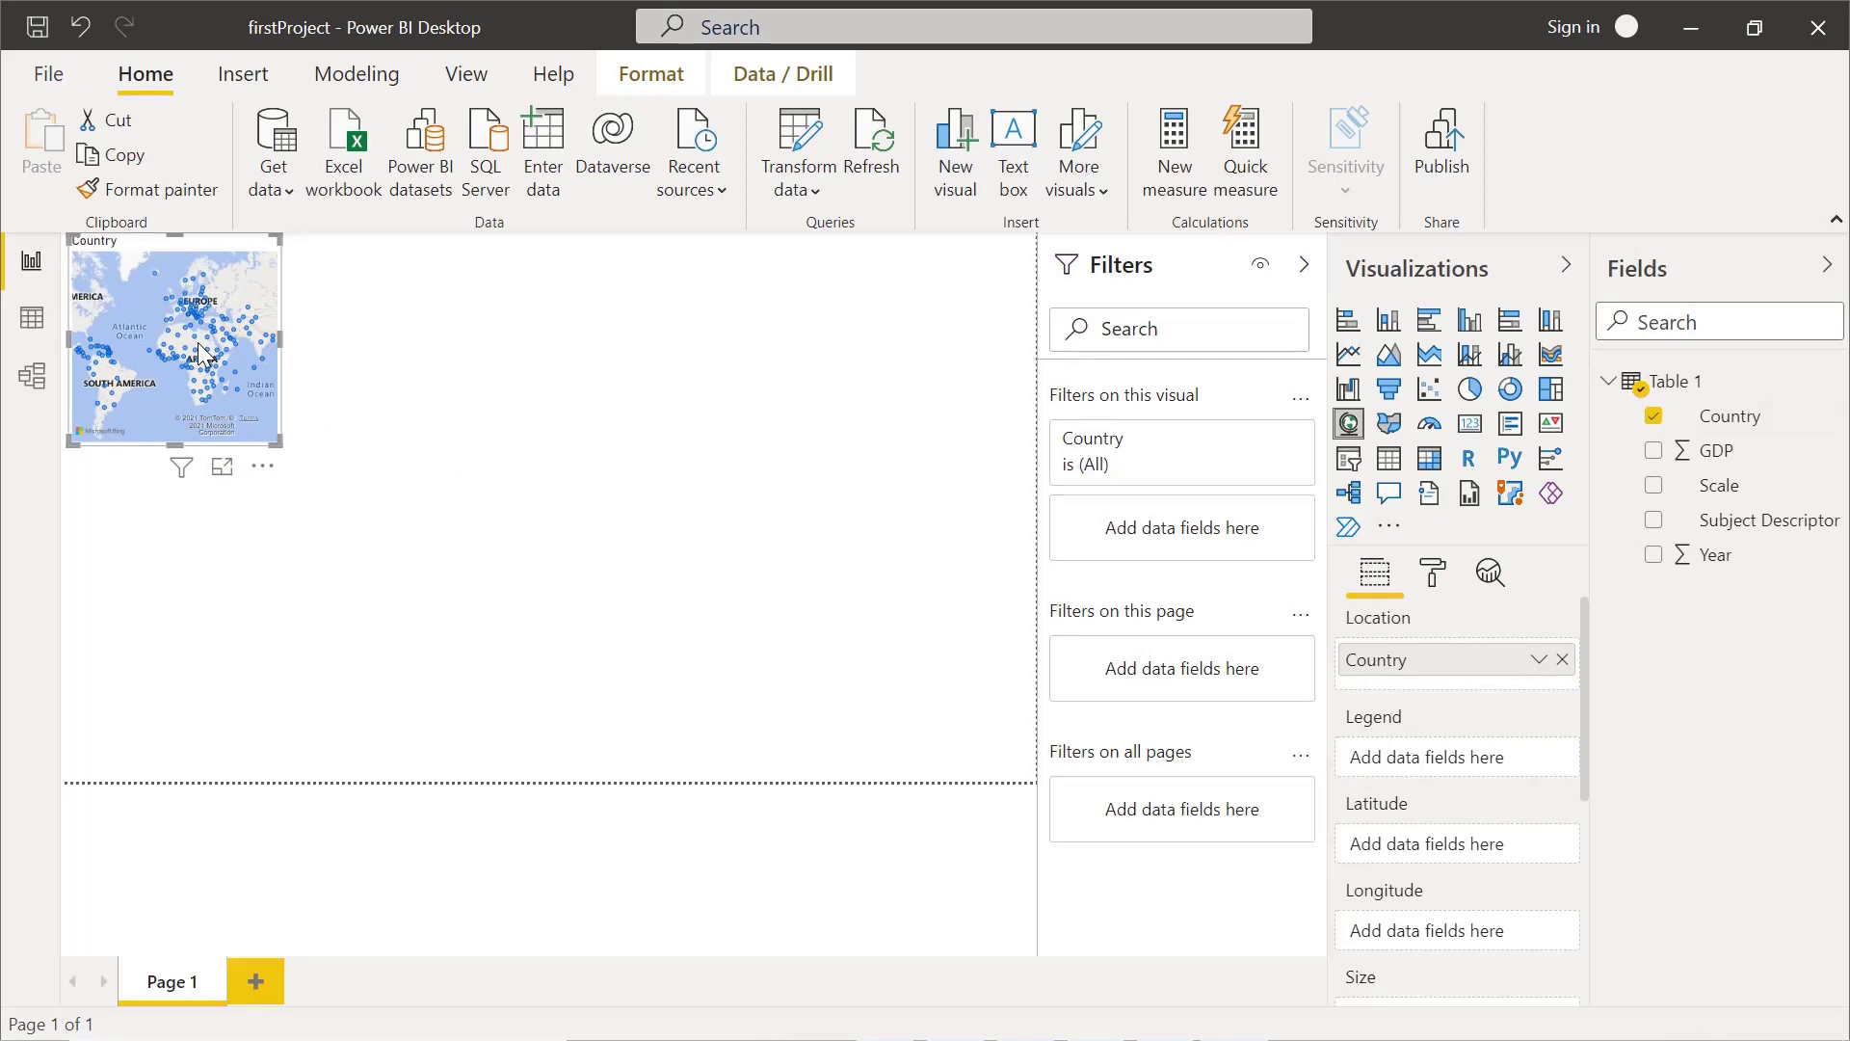
key("Delete")
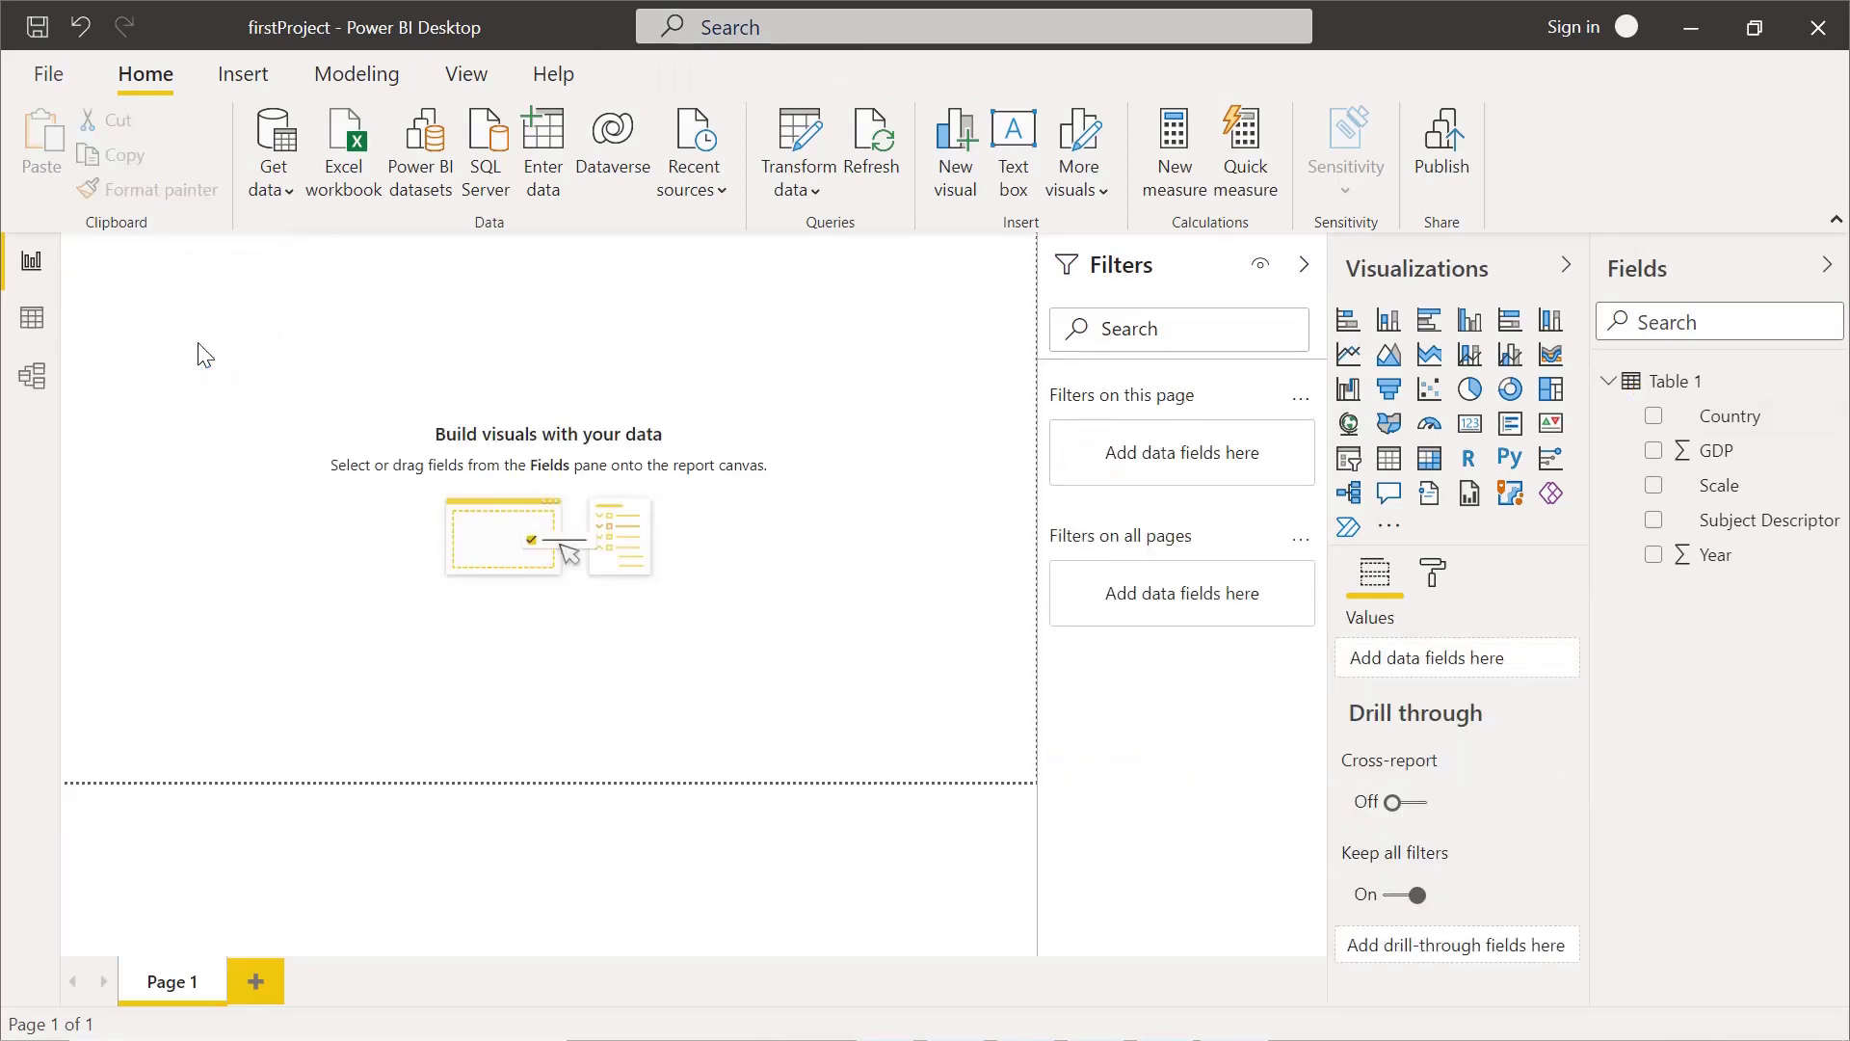
Step: Look through Table 1's rows in the data view and its field card in the model view, returning to the data view
left_click(32, 318)
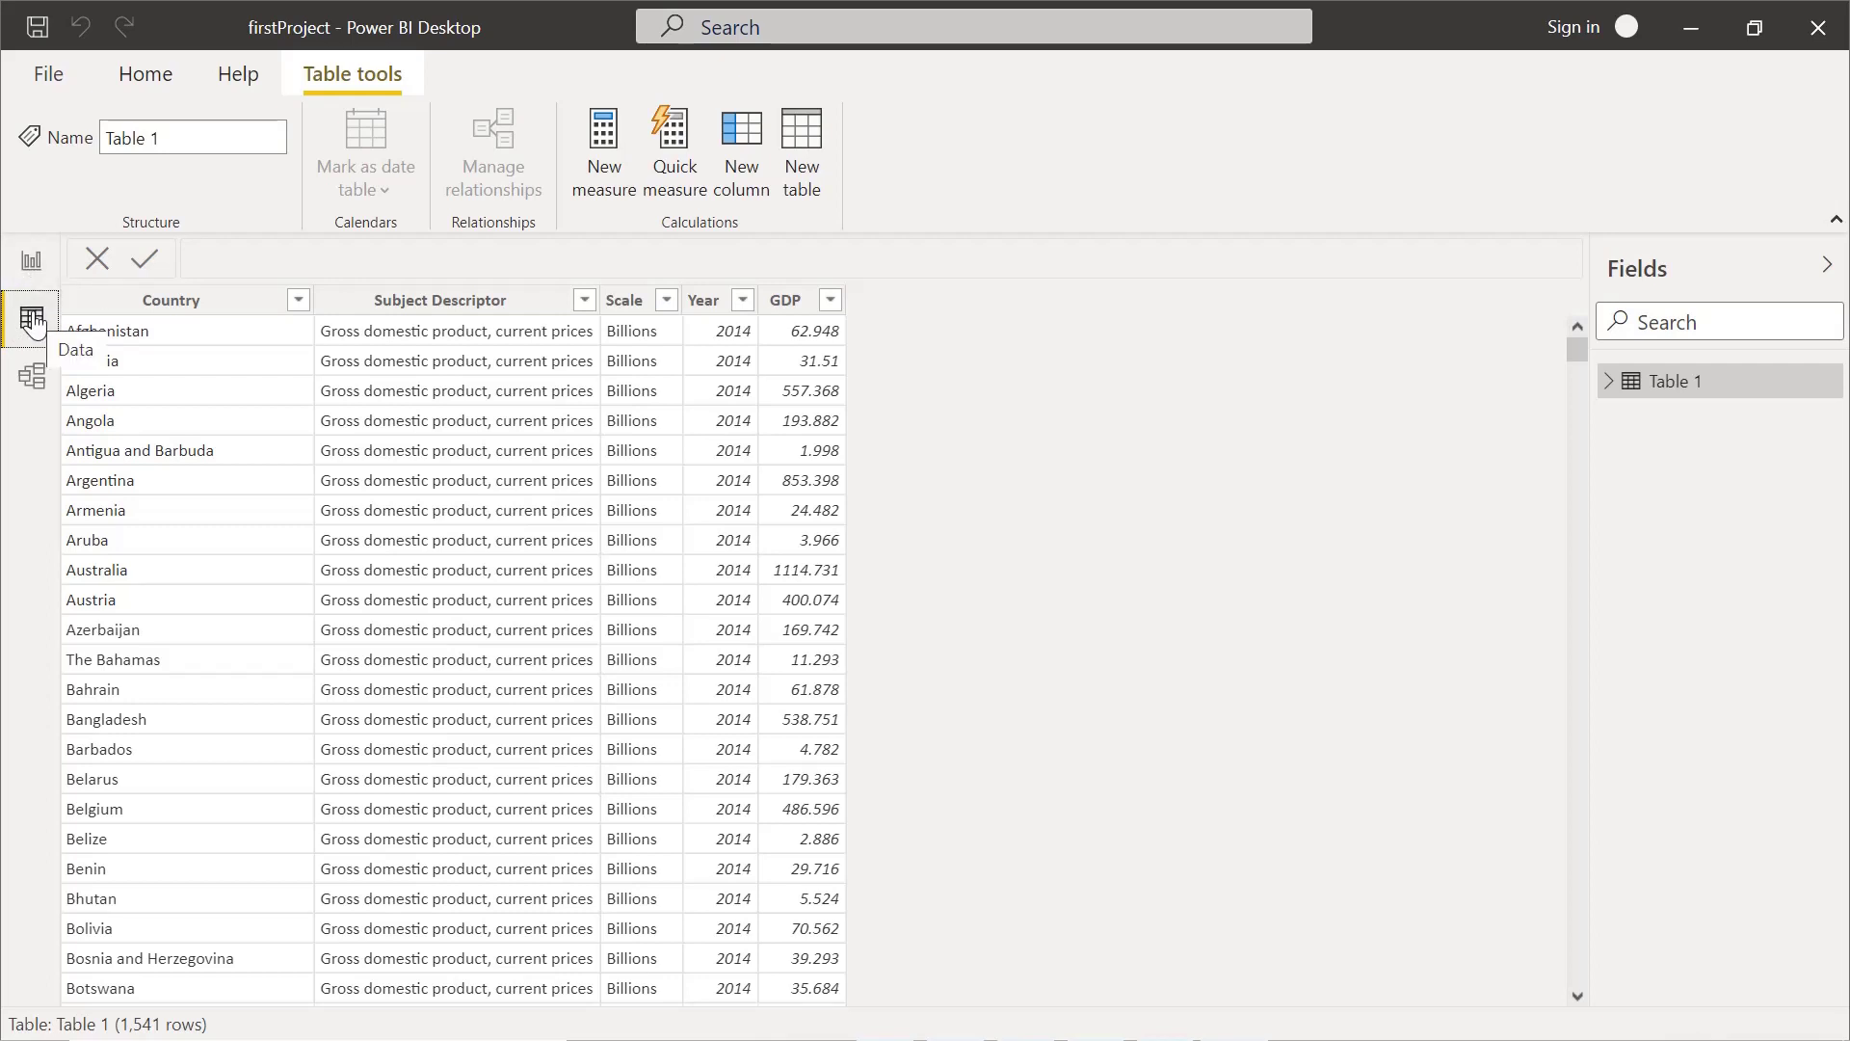
left_click(34, 379)
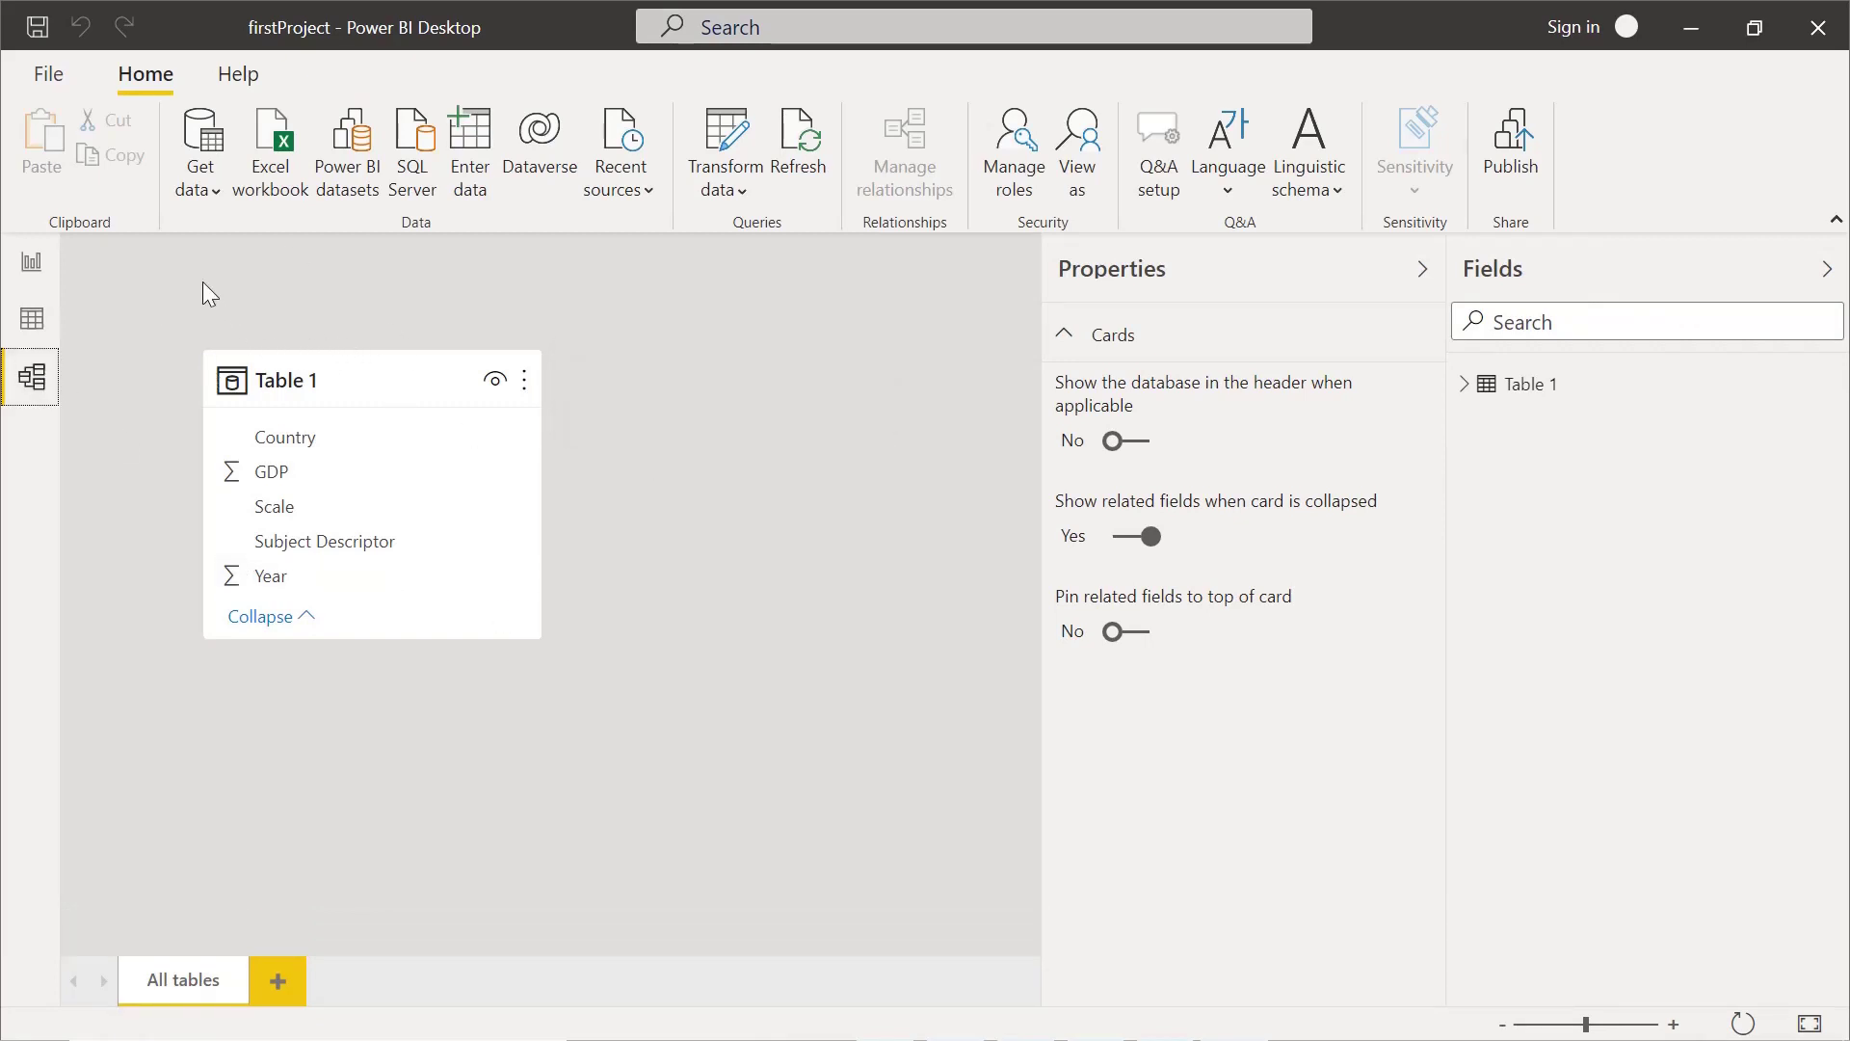
left_click(32, 319)
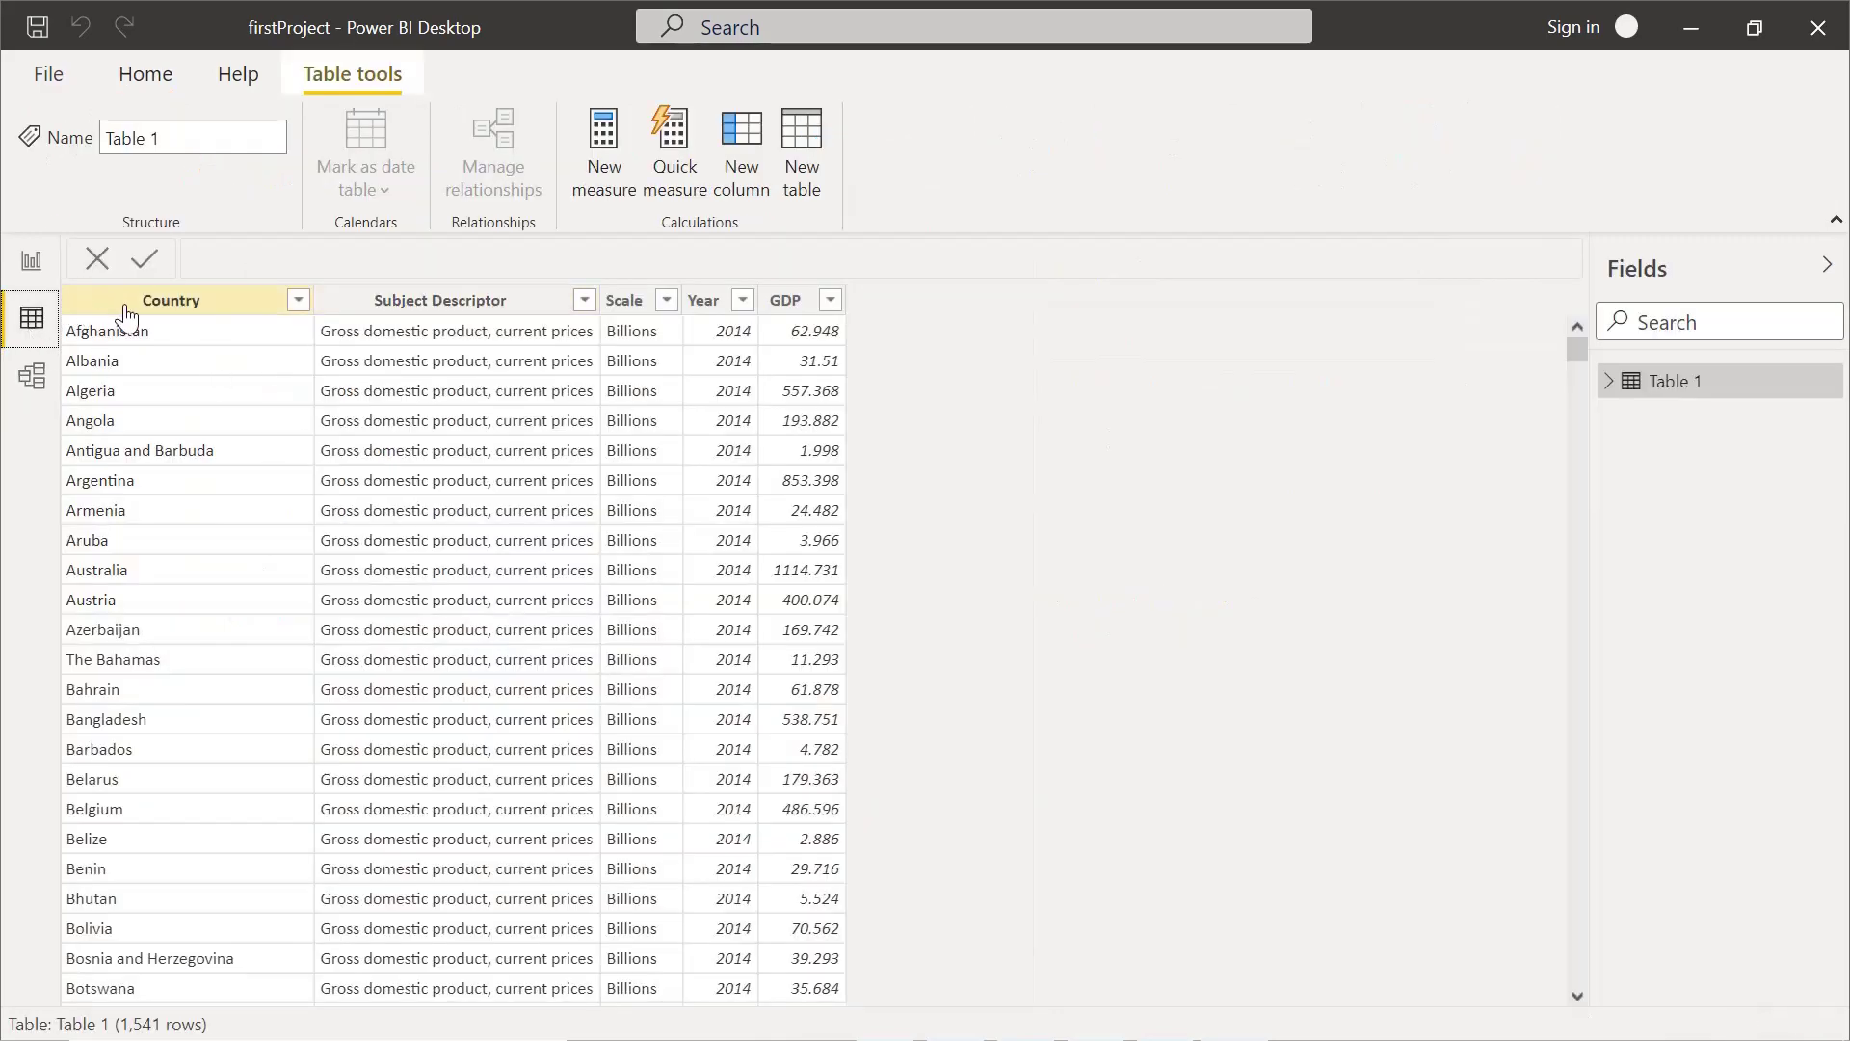
Step: Check the Country column's type and format options and set its data category to Country
left_click(225, 313)
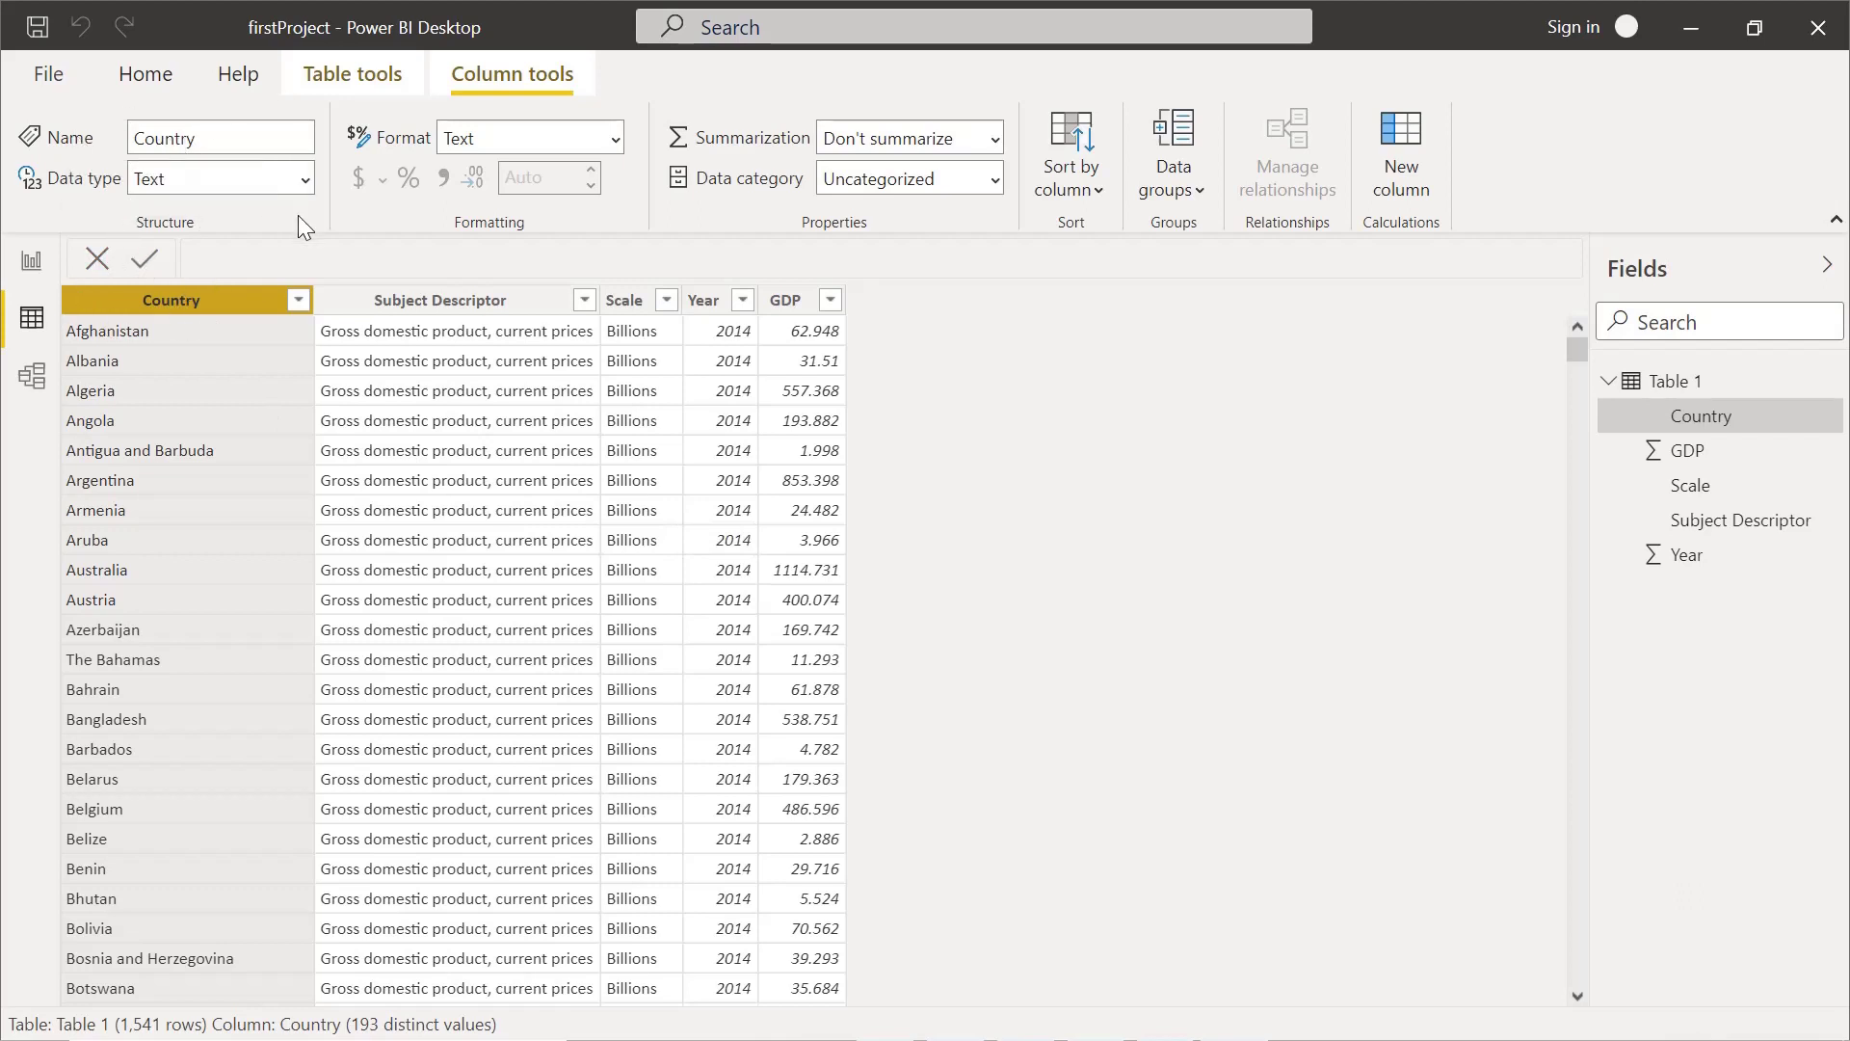
left_click(416, 306)
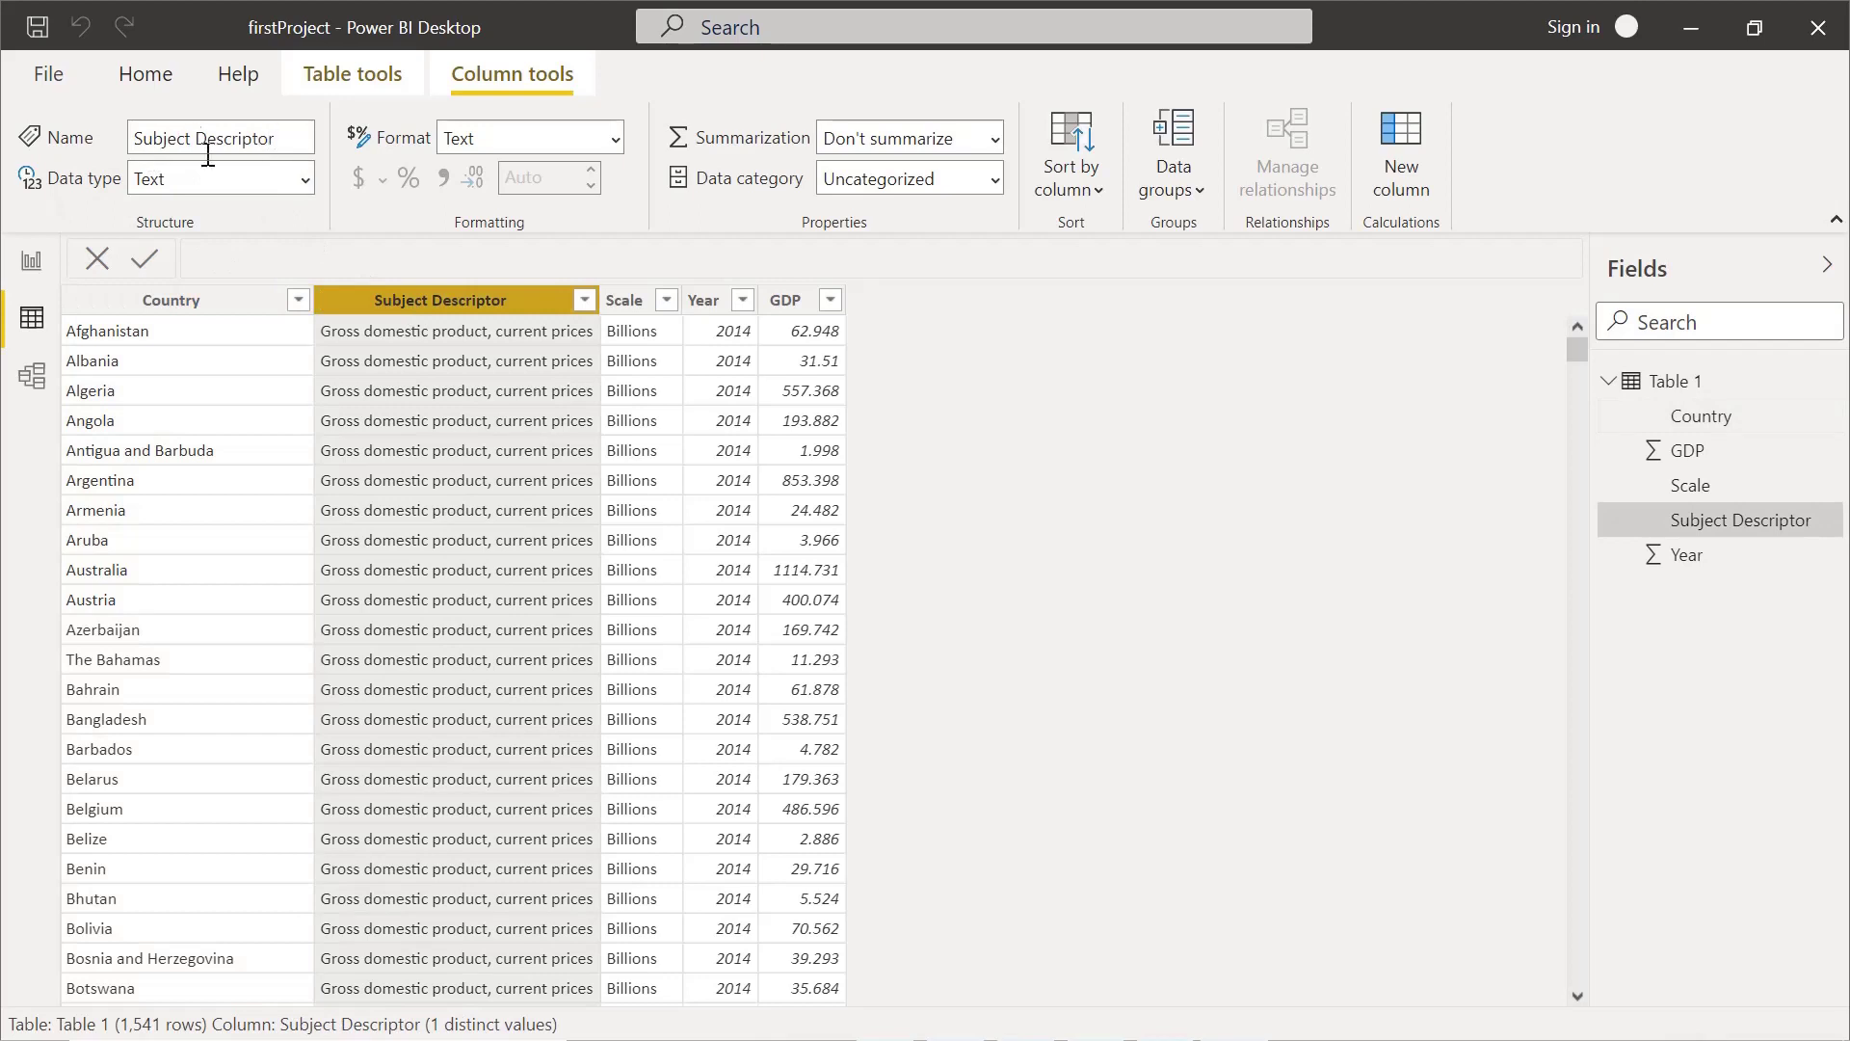
left_click(181, 306)
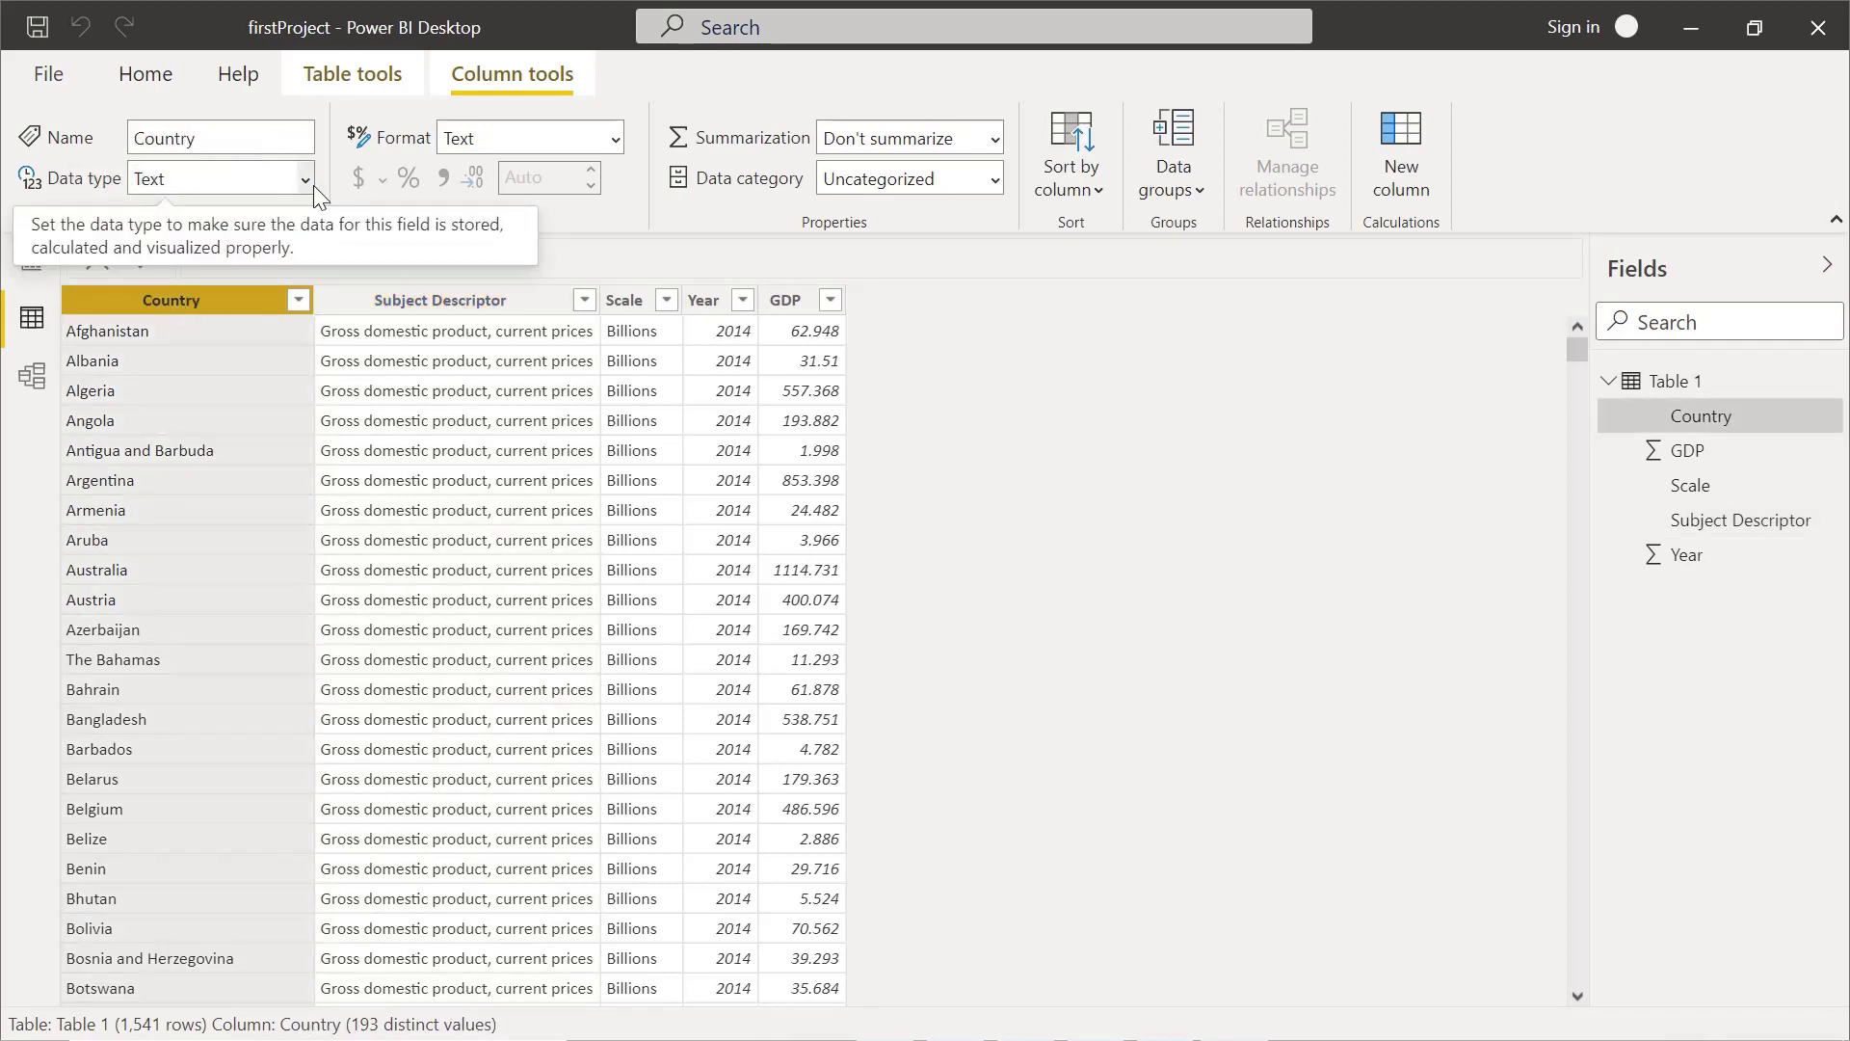
left_click(623, 142)
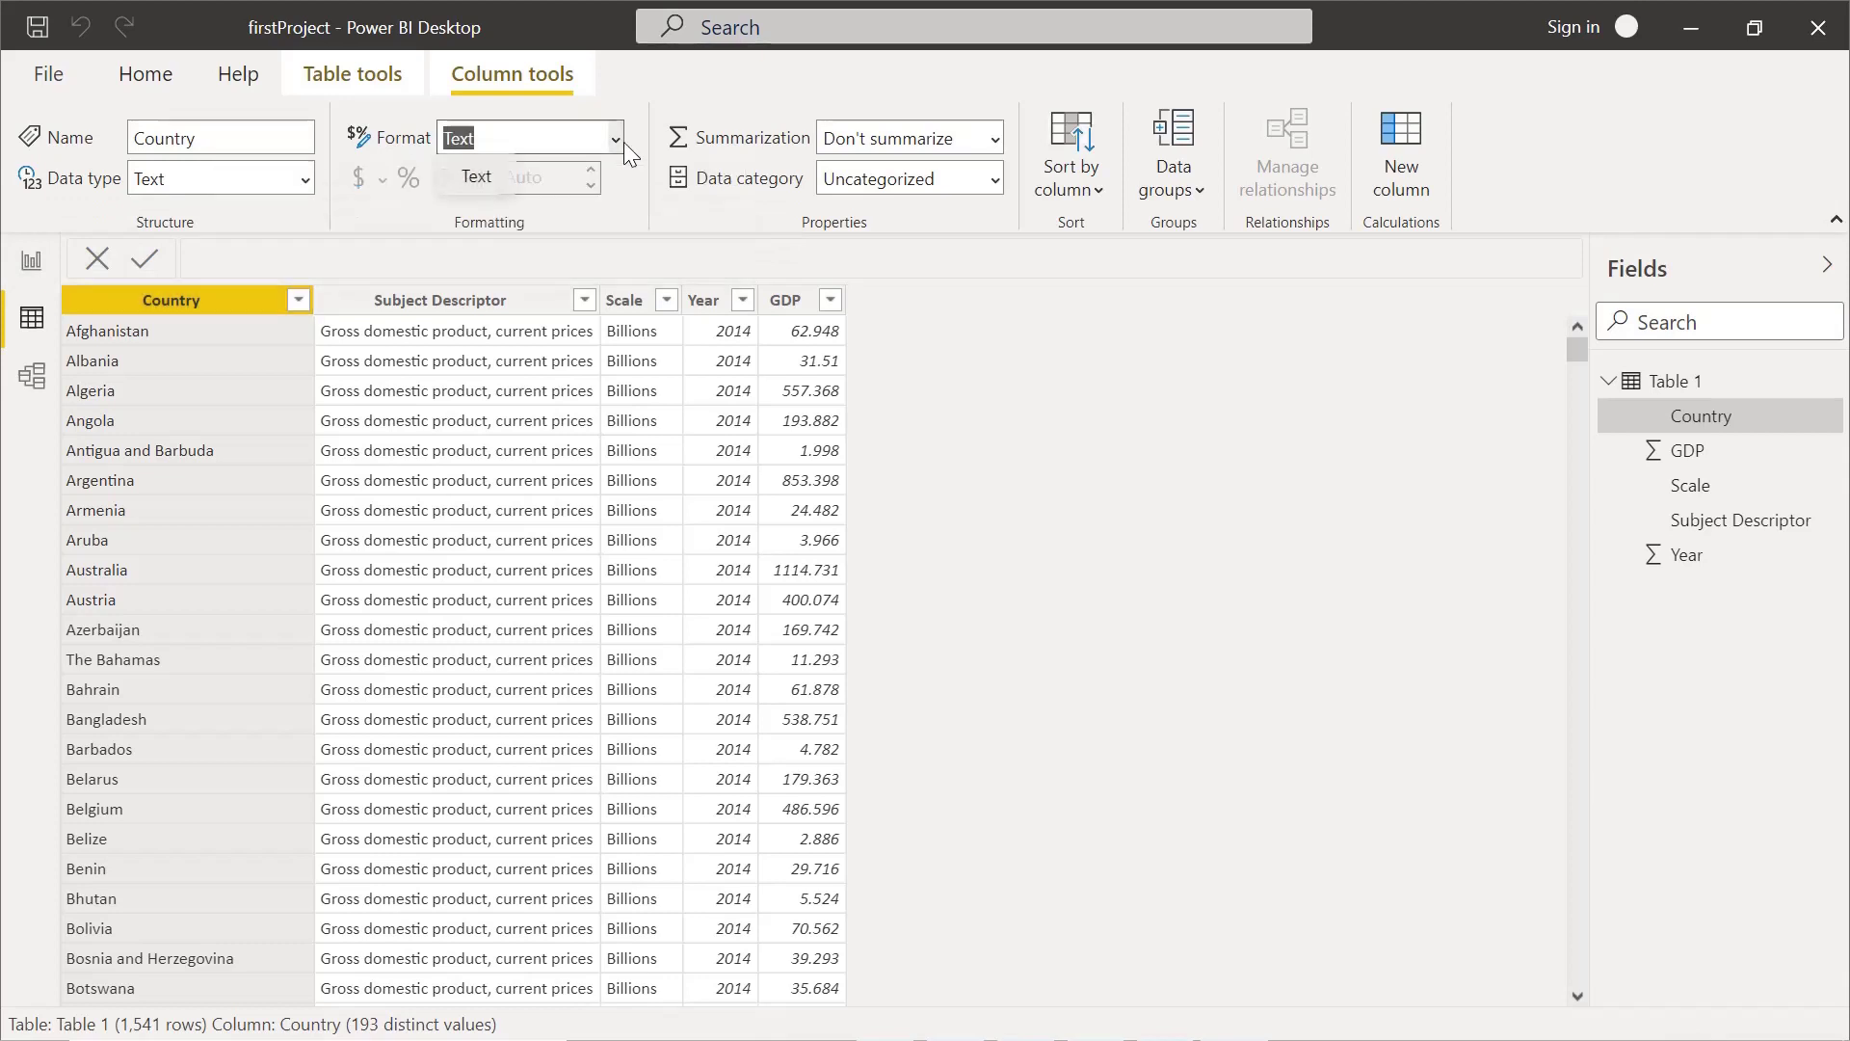
left_click(622, 141)
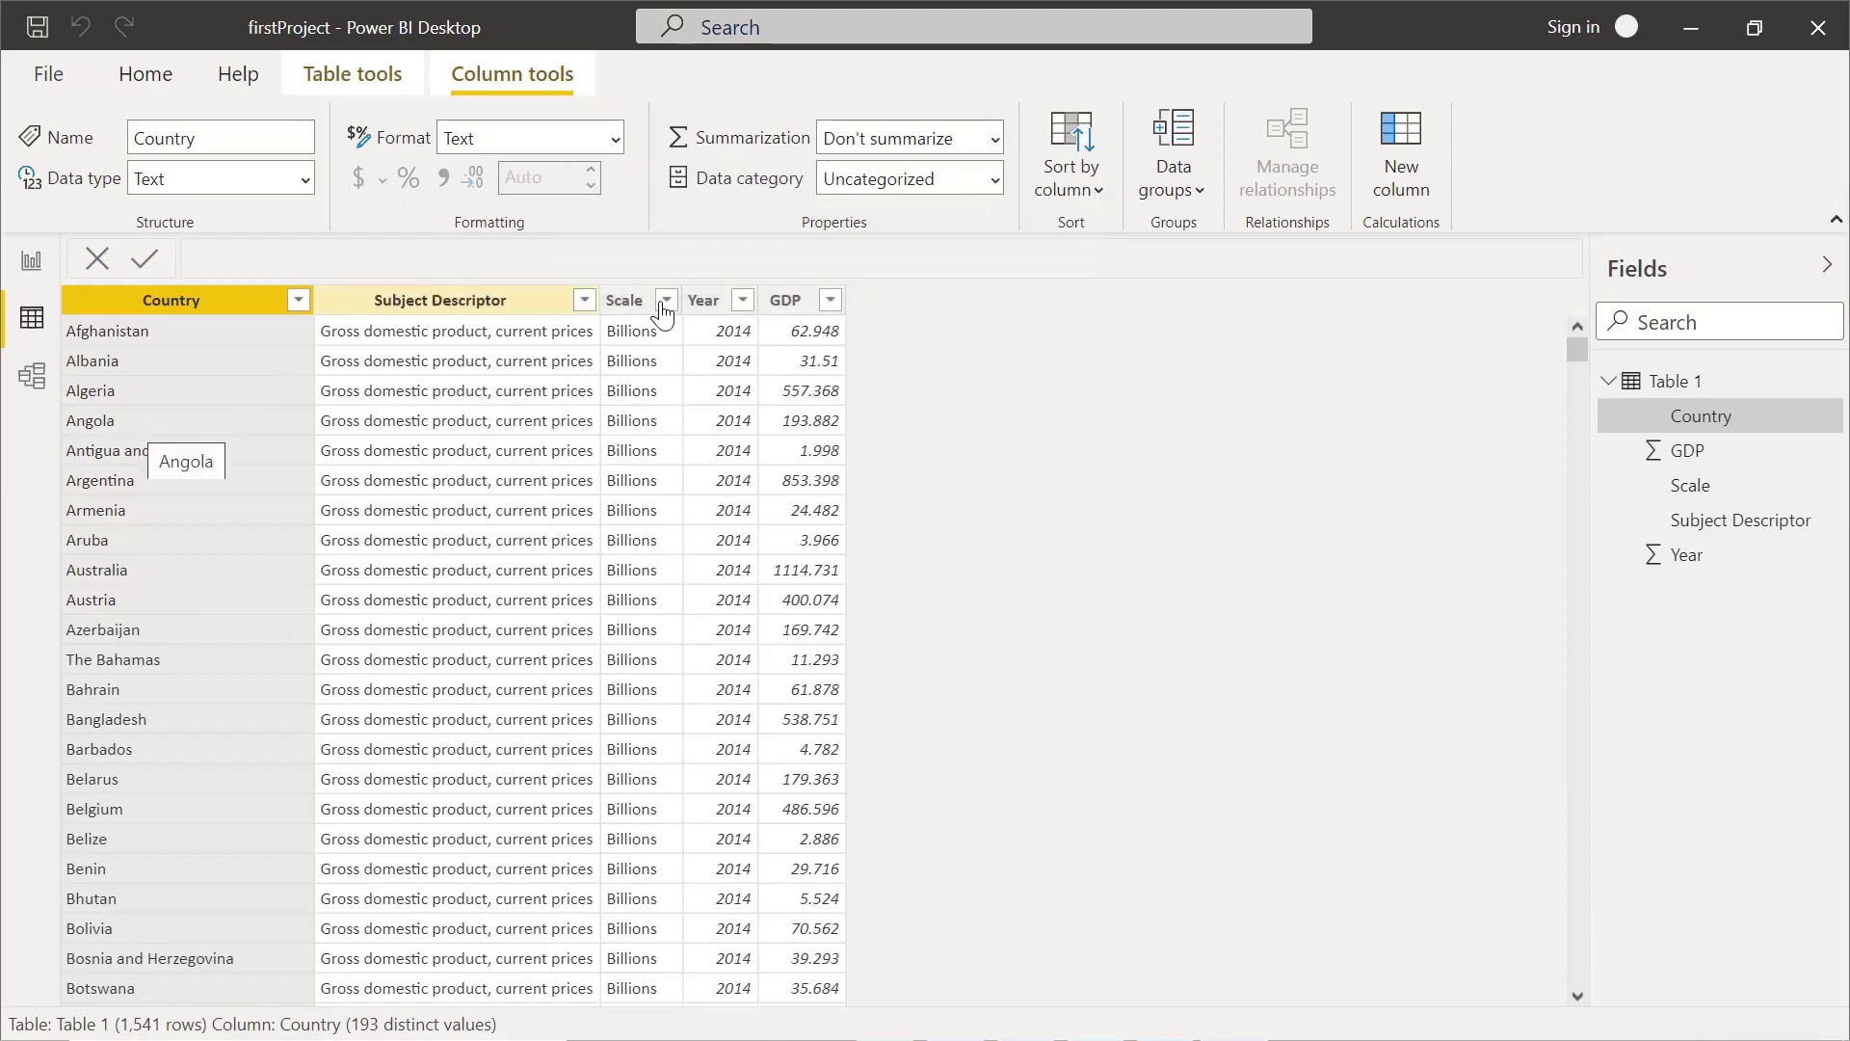
left_click(997, 181)
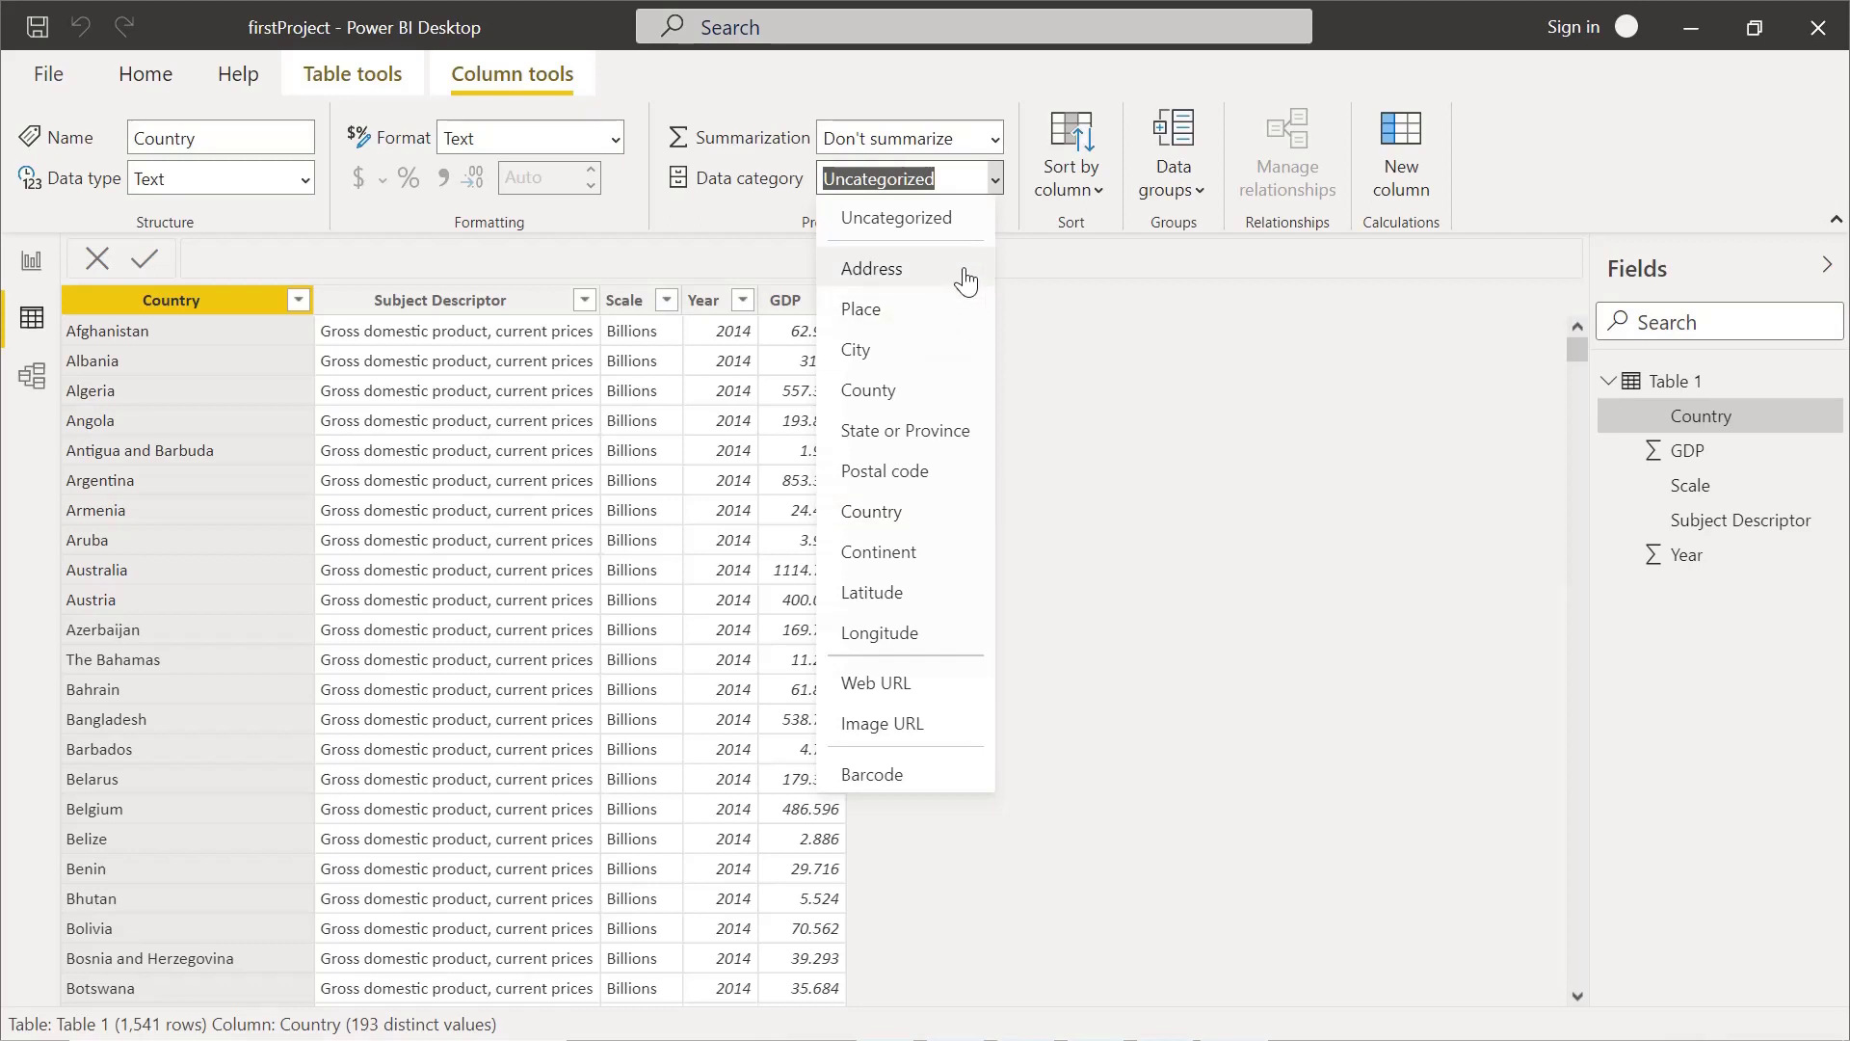
left_click(886, 511)
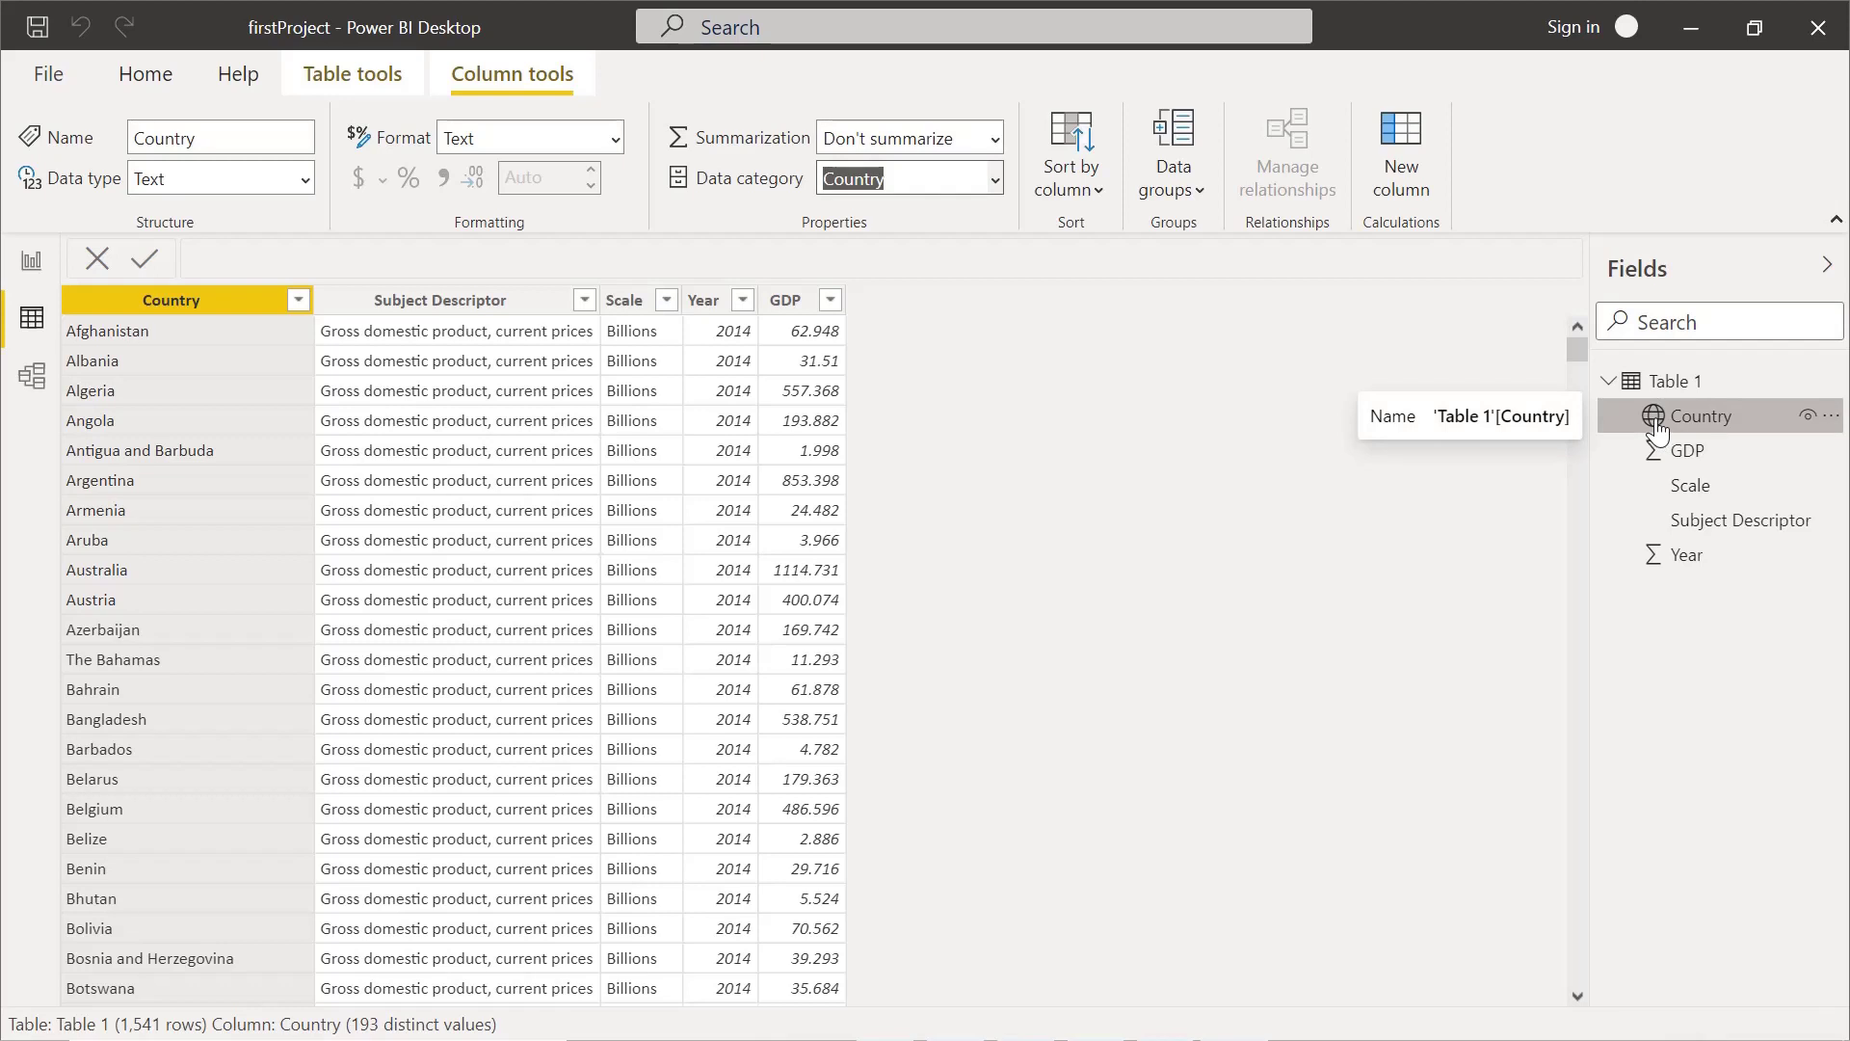
Step: Examine the column properties of Year and GDP and the data categories available for Year
left_click(707, 302)
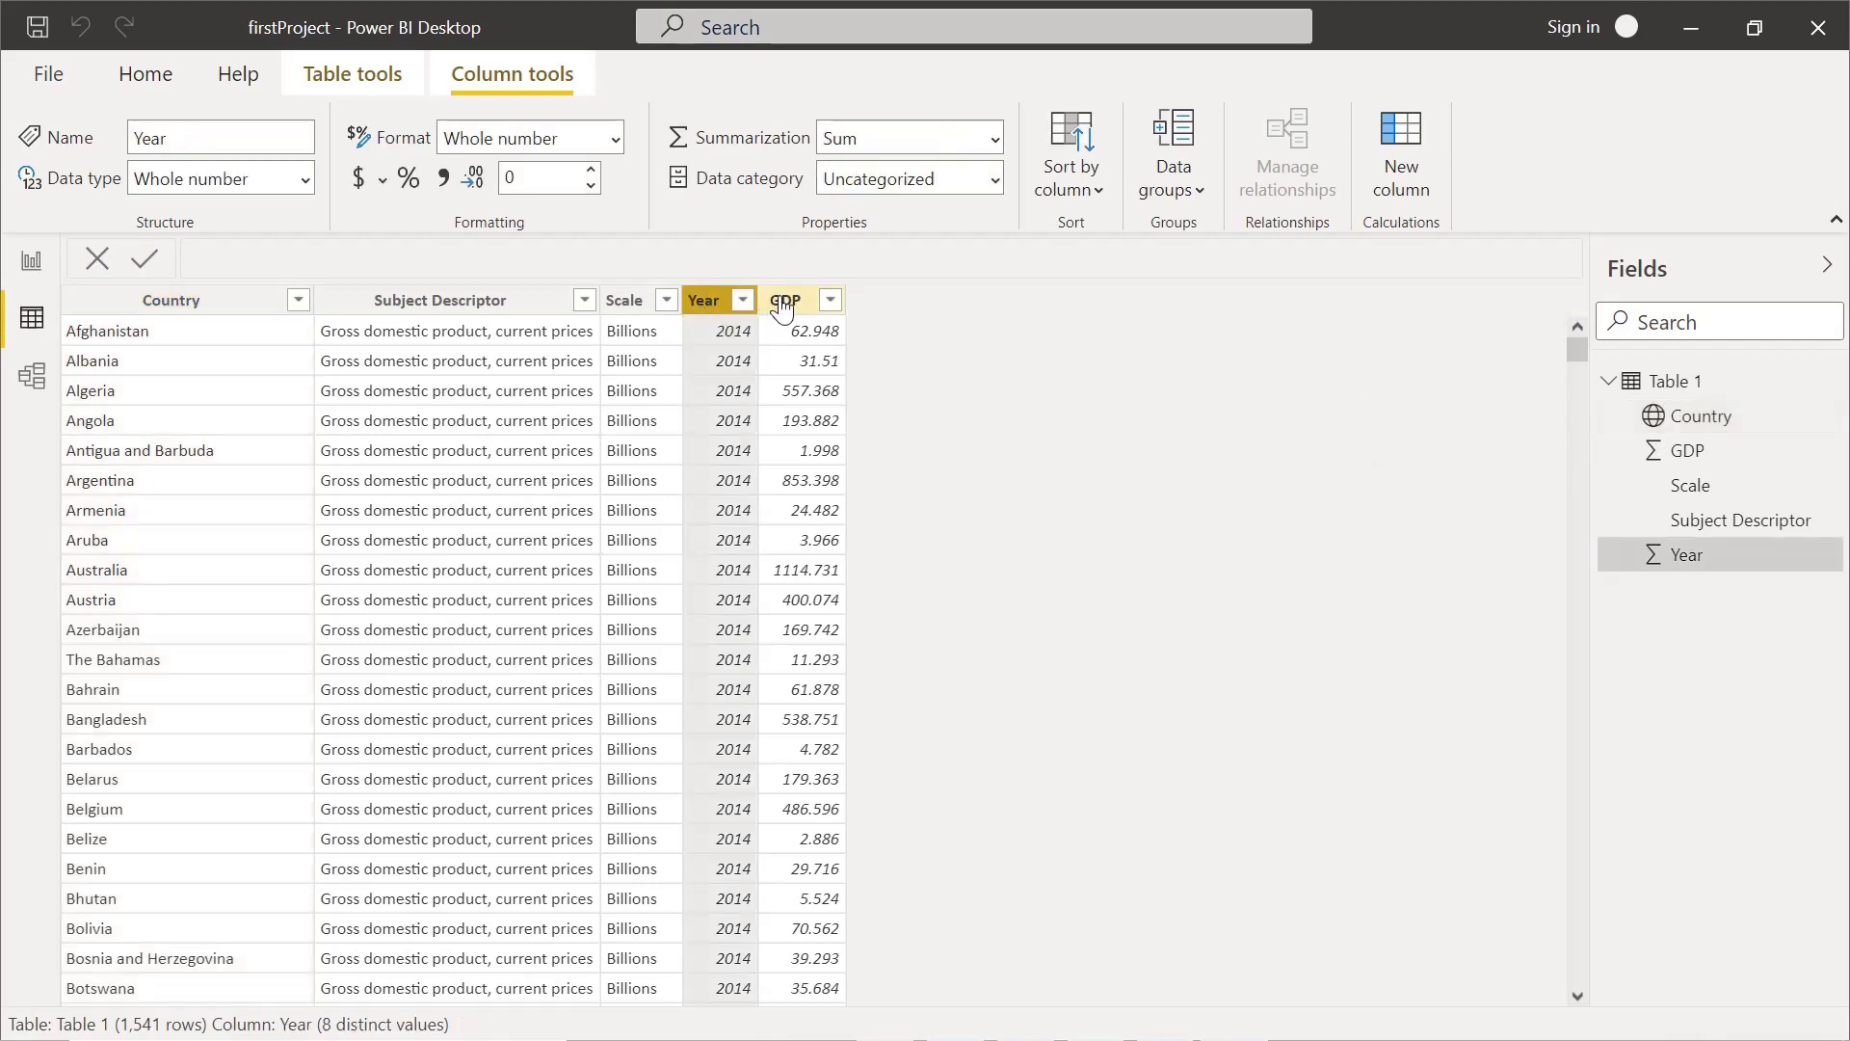
left_click(781, 303)
left_click(718, 306)
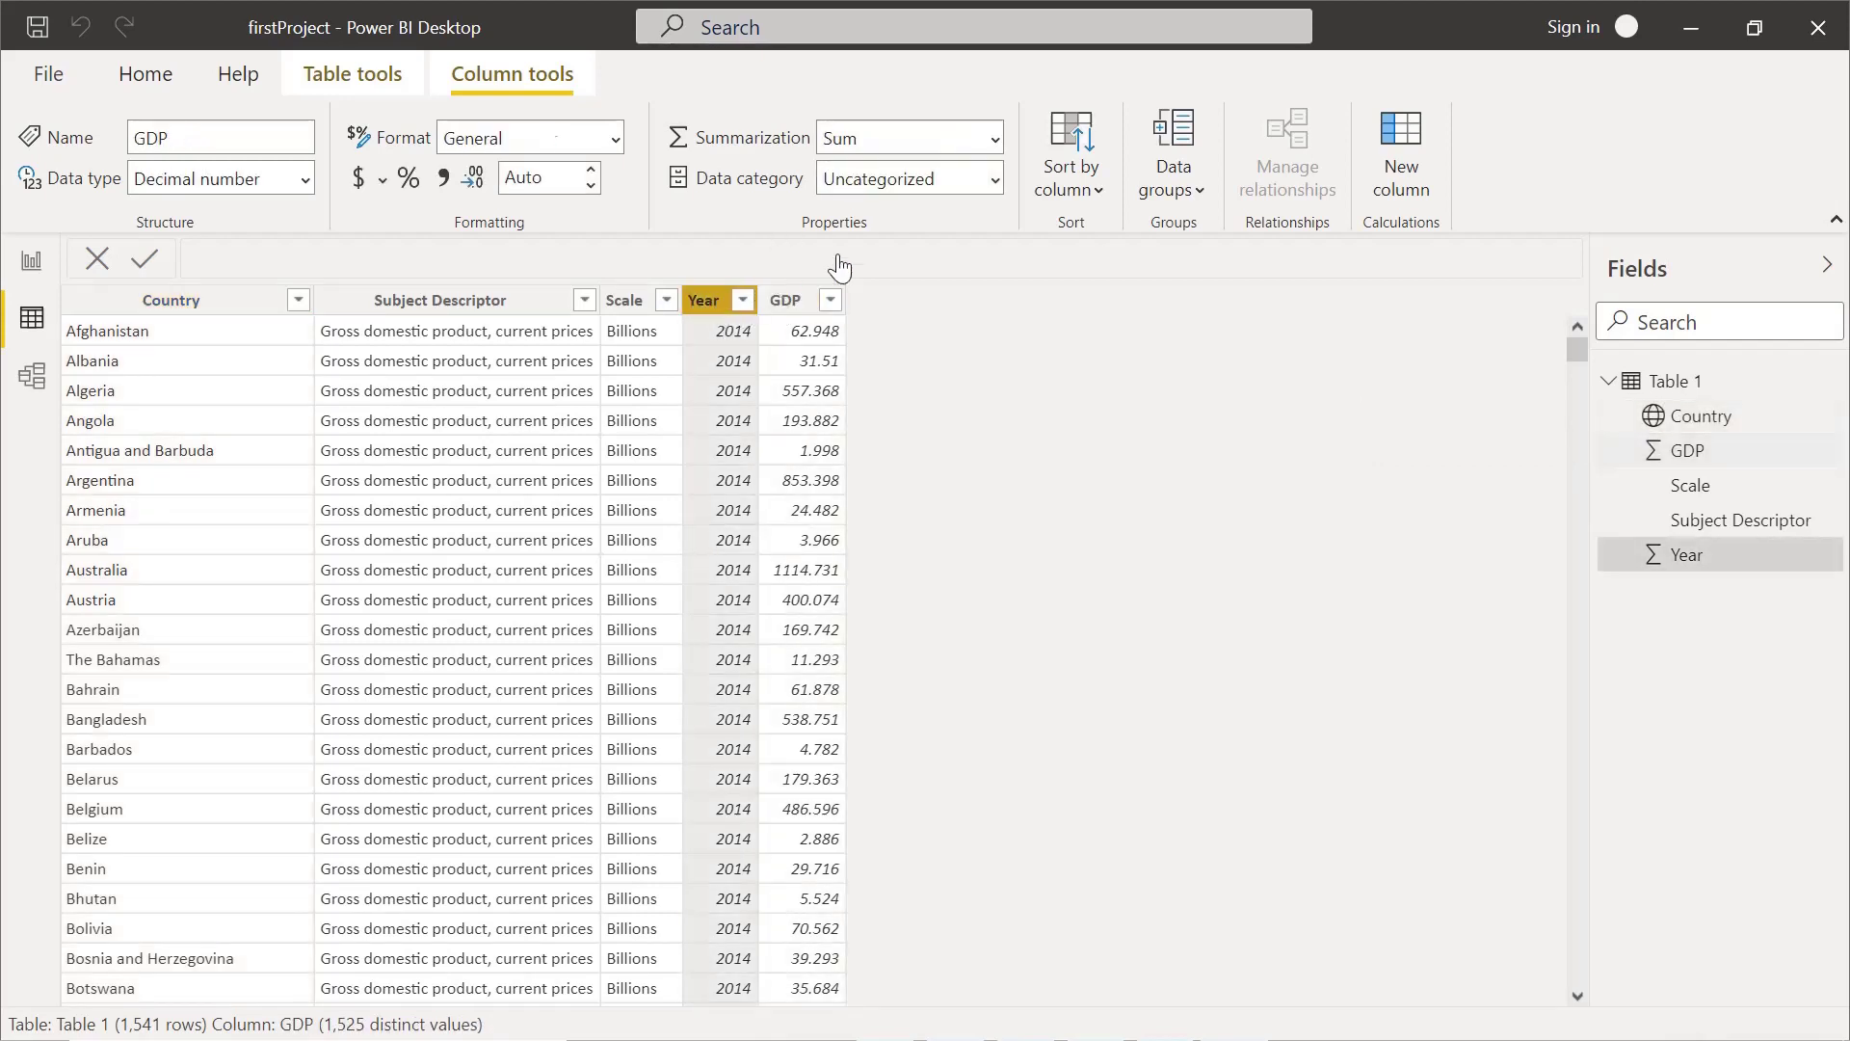
left_click(993, 175)
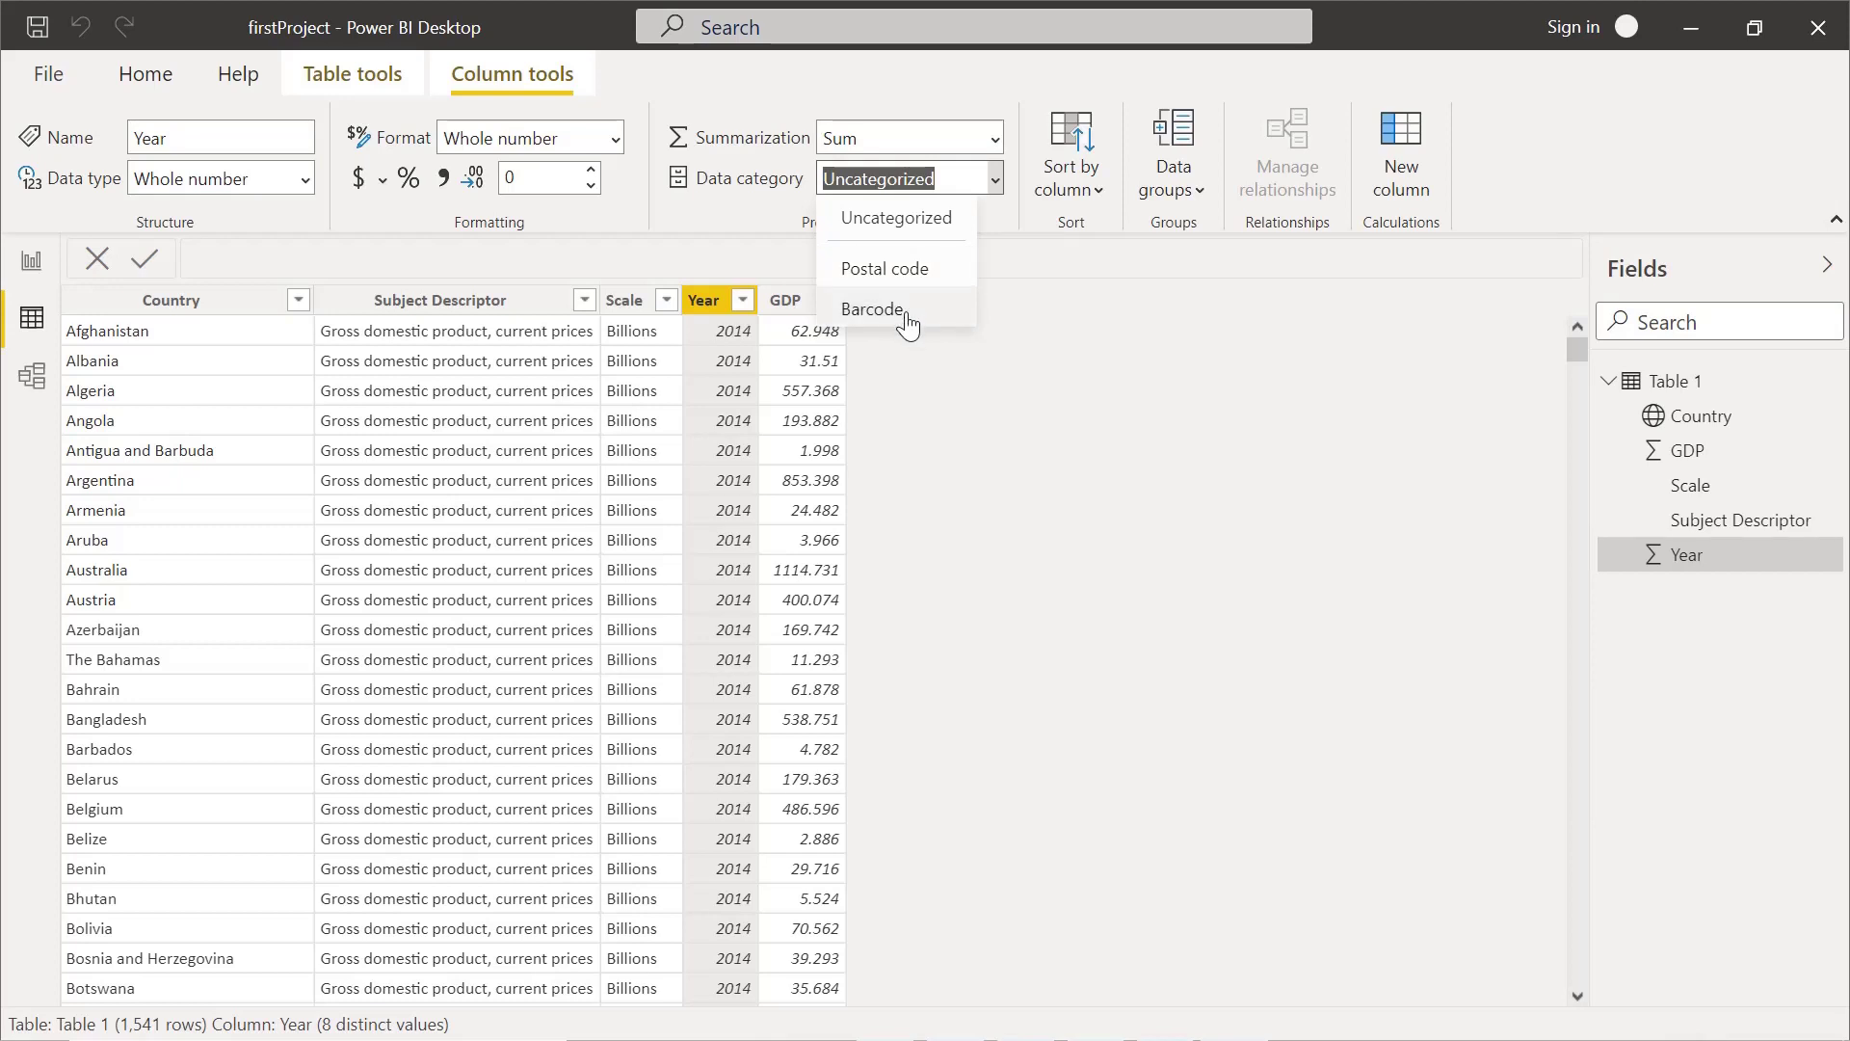
left_click(1014, 230)
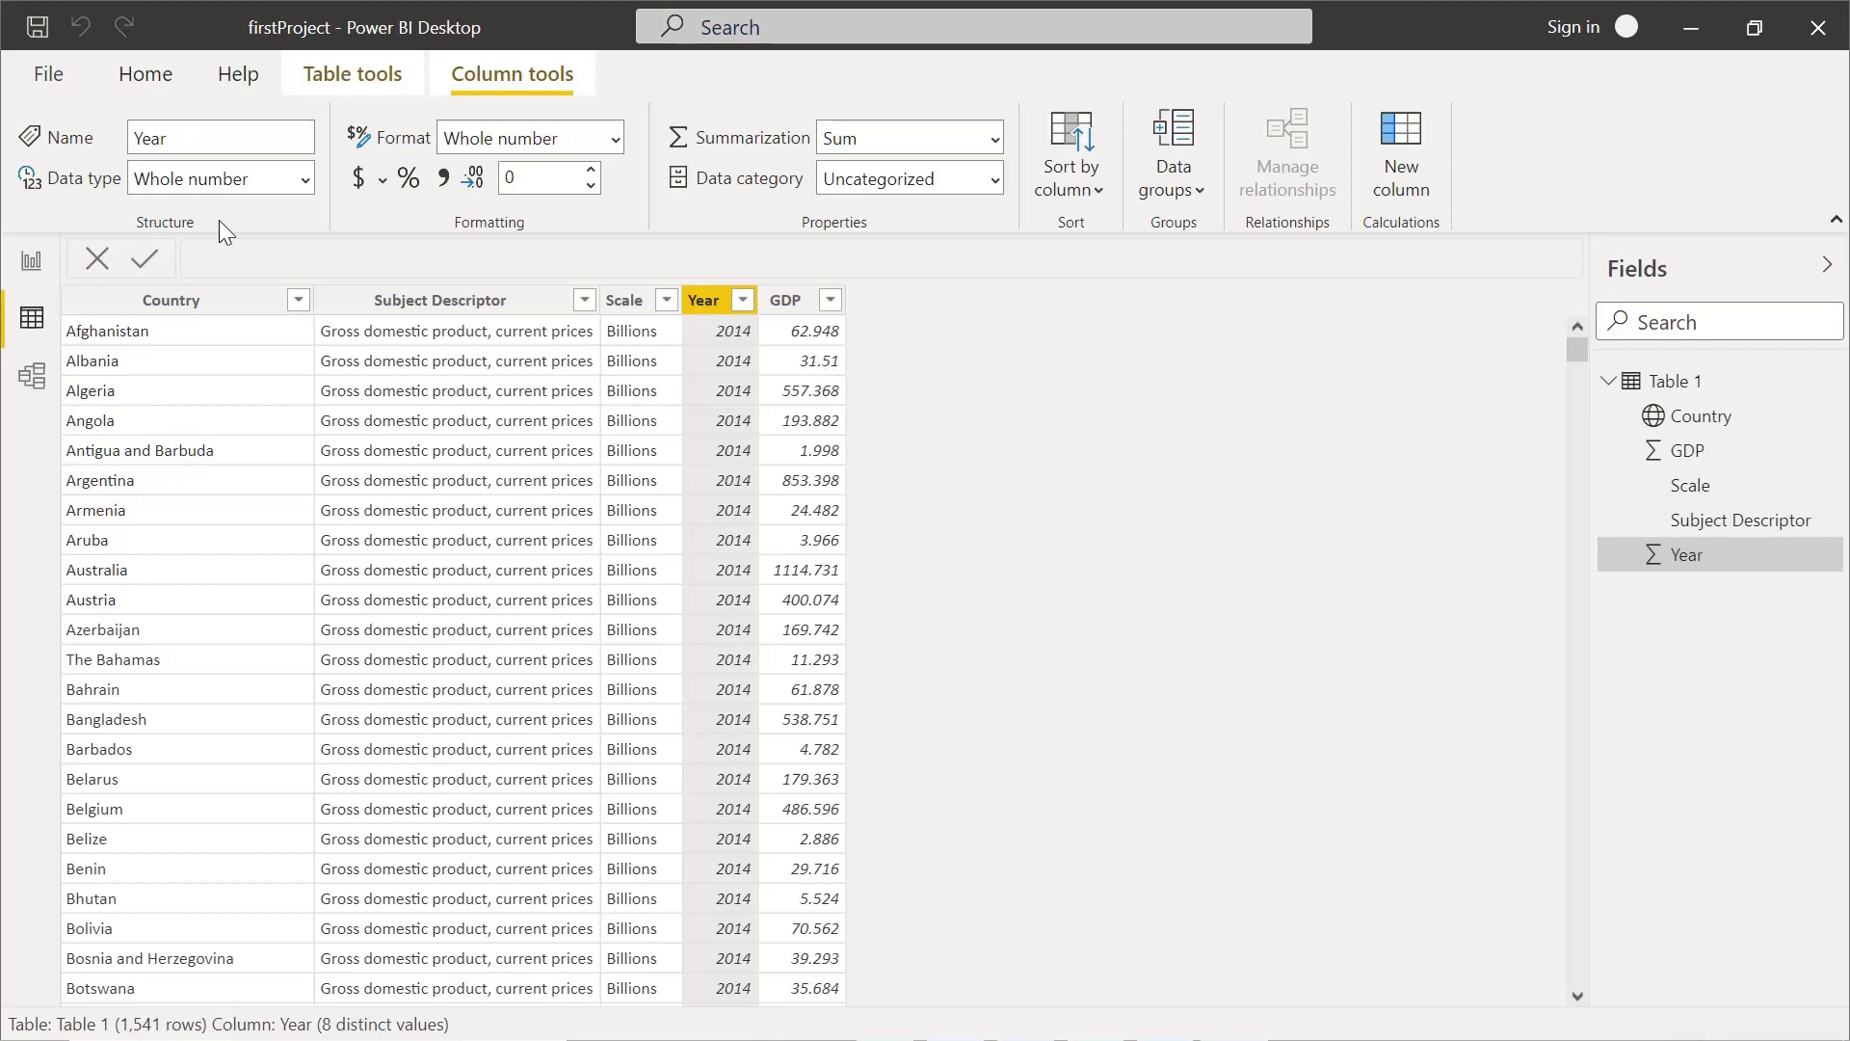
Step: Add a stacked column chart to the report page, enlarge it to cover most of the page and centre it
left_click(26, 270)
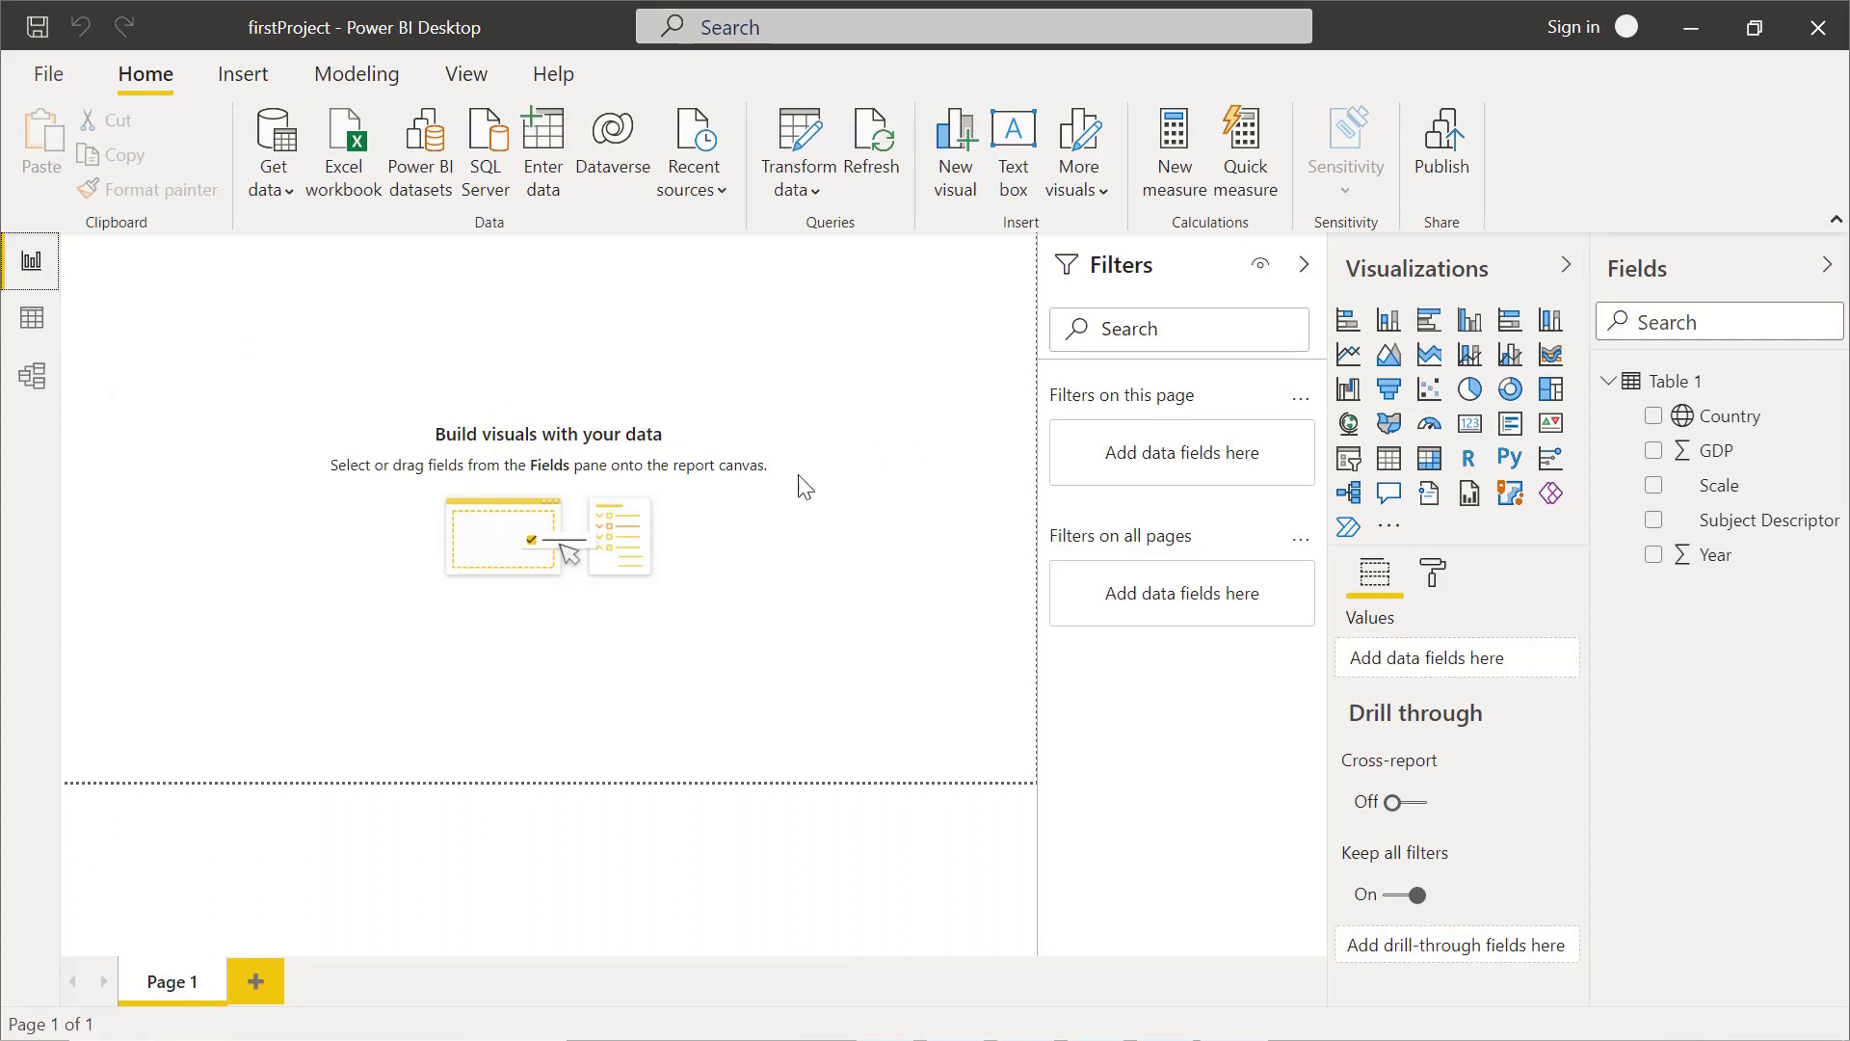
left_click(1391, 323)
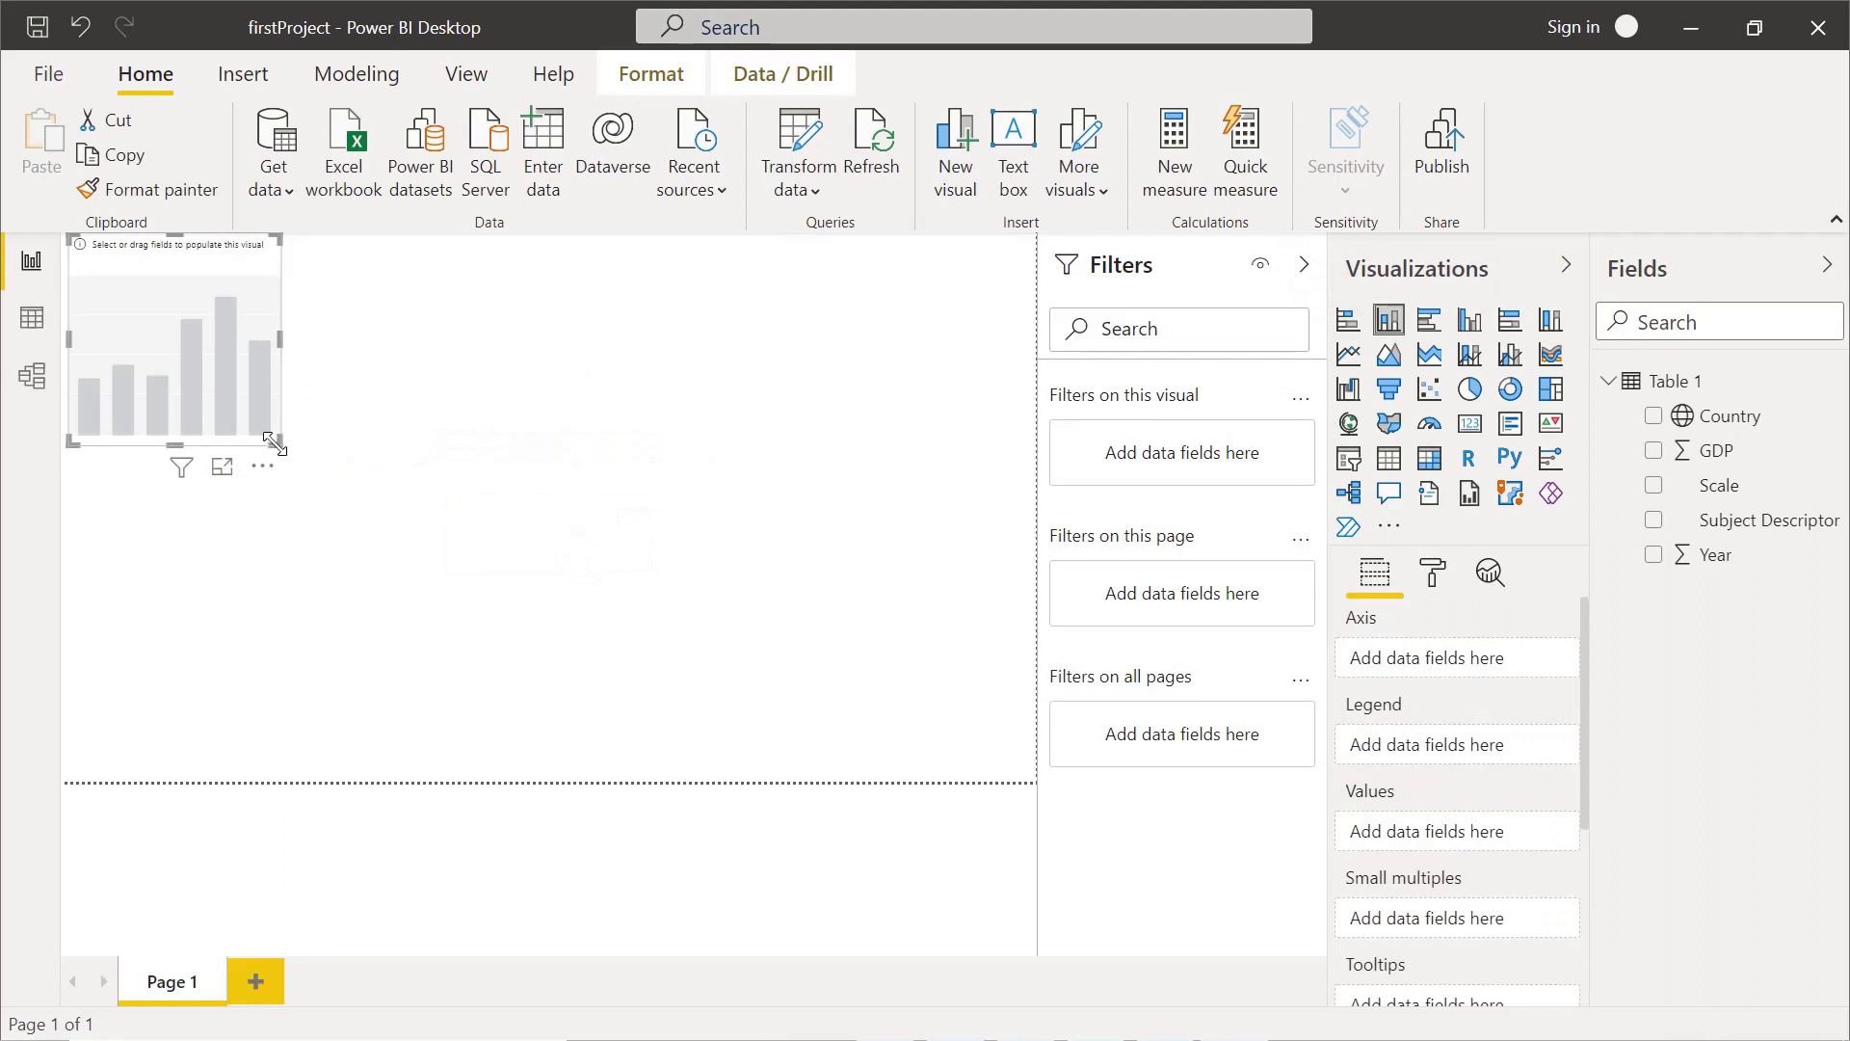
left_click_drag(276, 441, 900, 644)
left_click_drag(979, 735, 1034, 783)
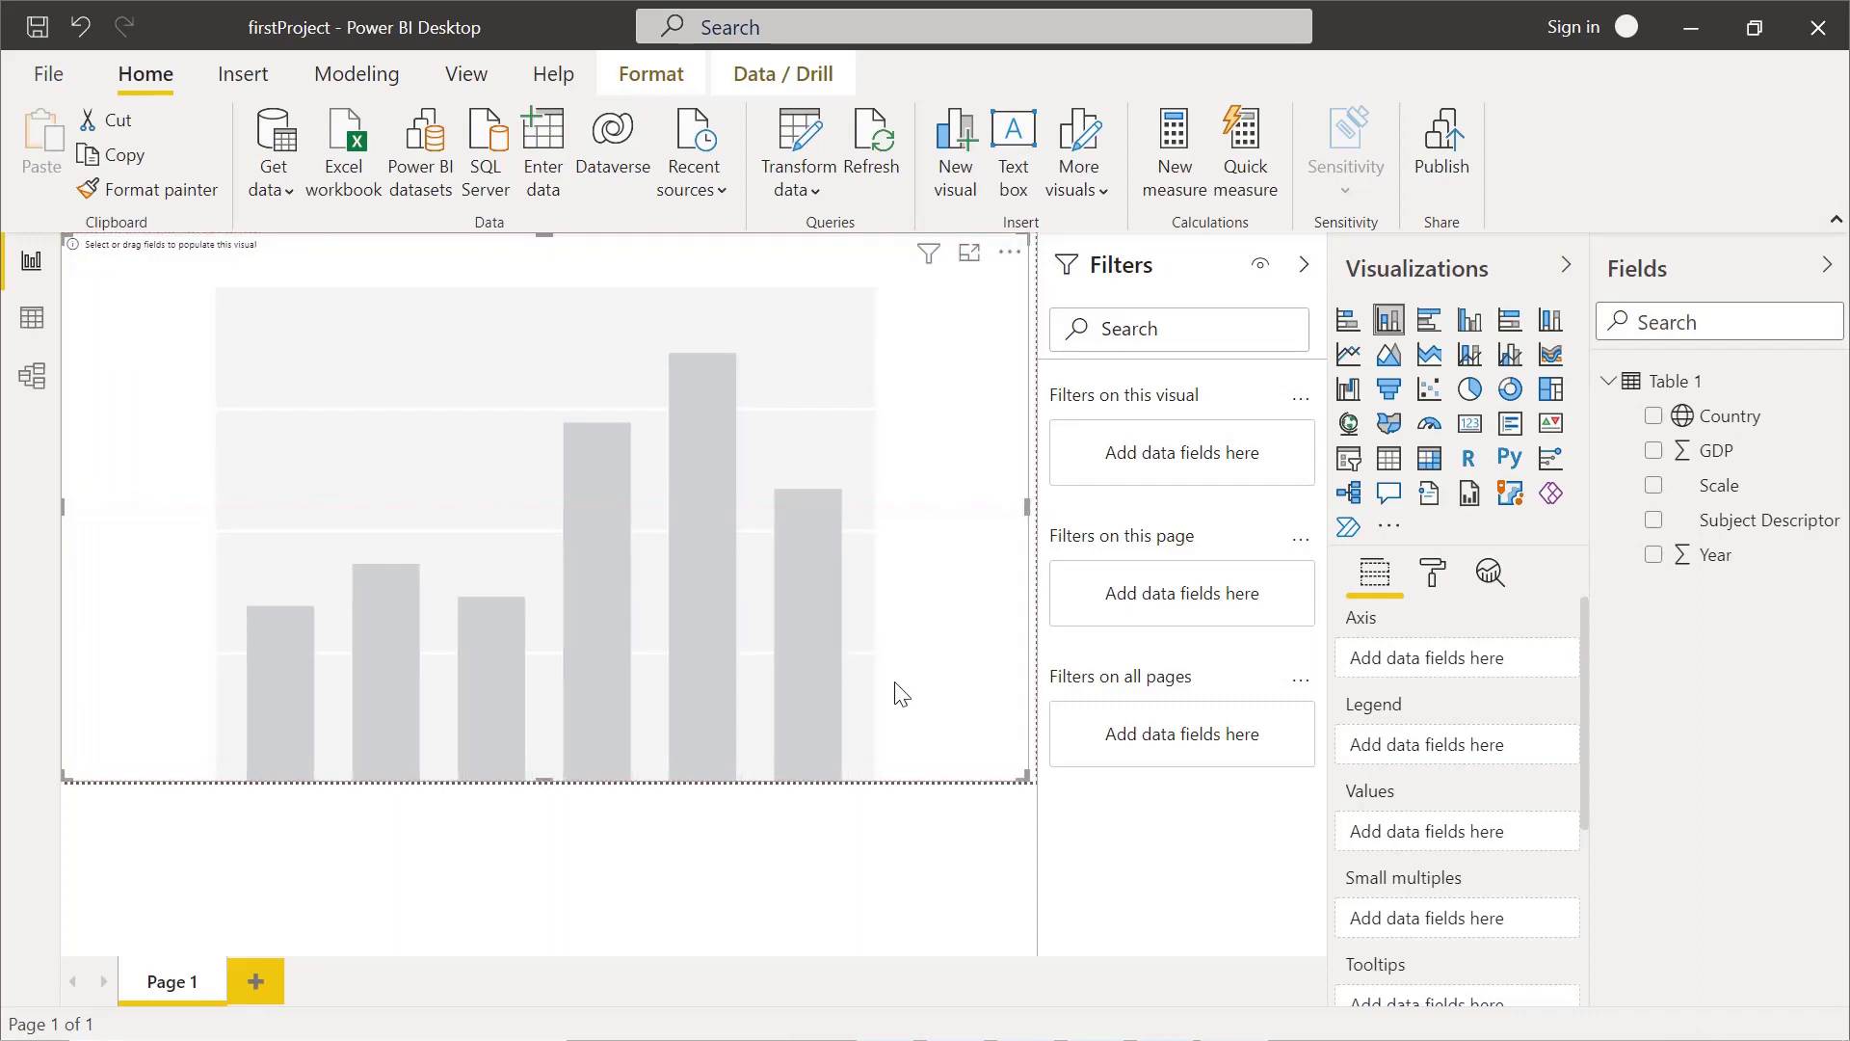
left_click_drag(1026, 776, 962, 674)
left_click_drag(66, 238, 79, 249)
left_click_drag(557, 474, 584, 503)
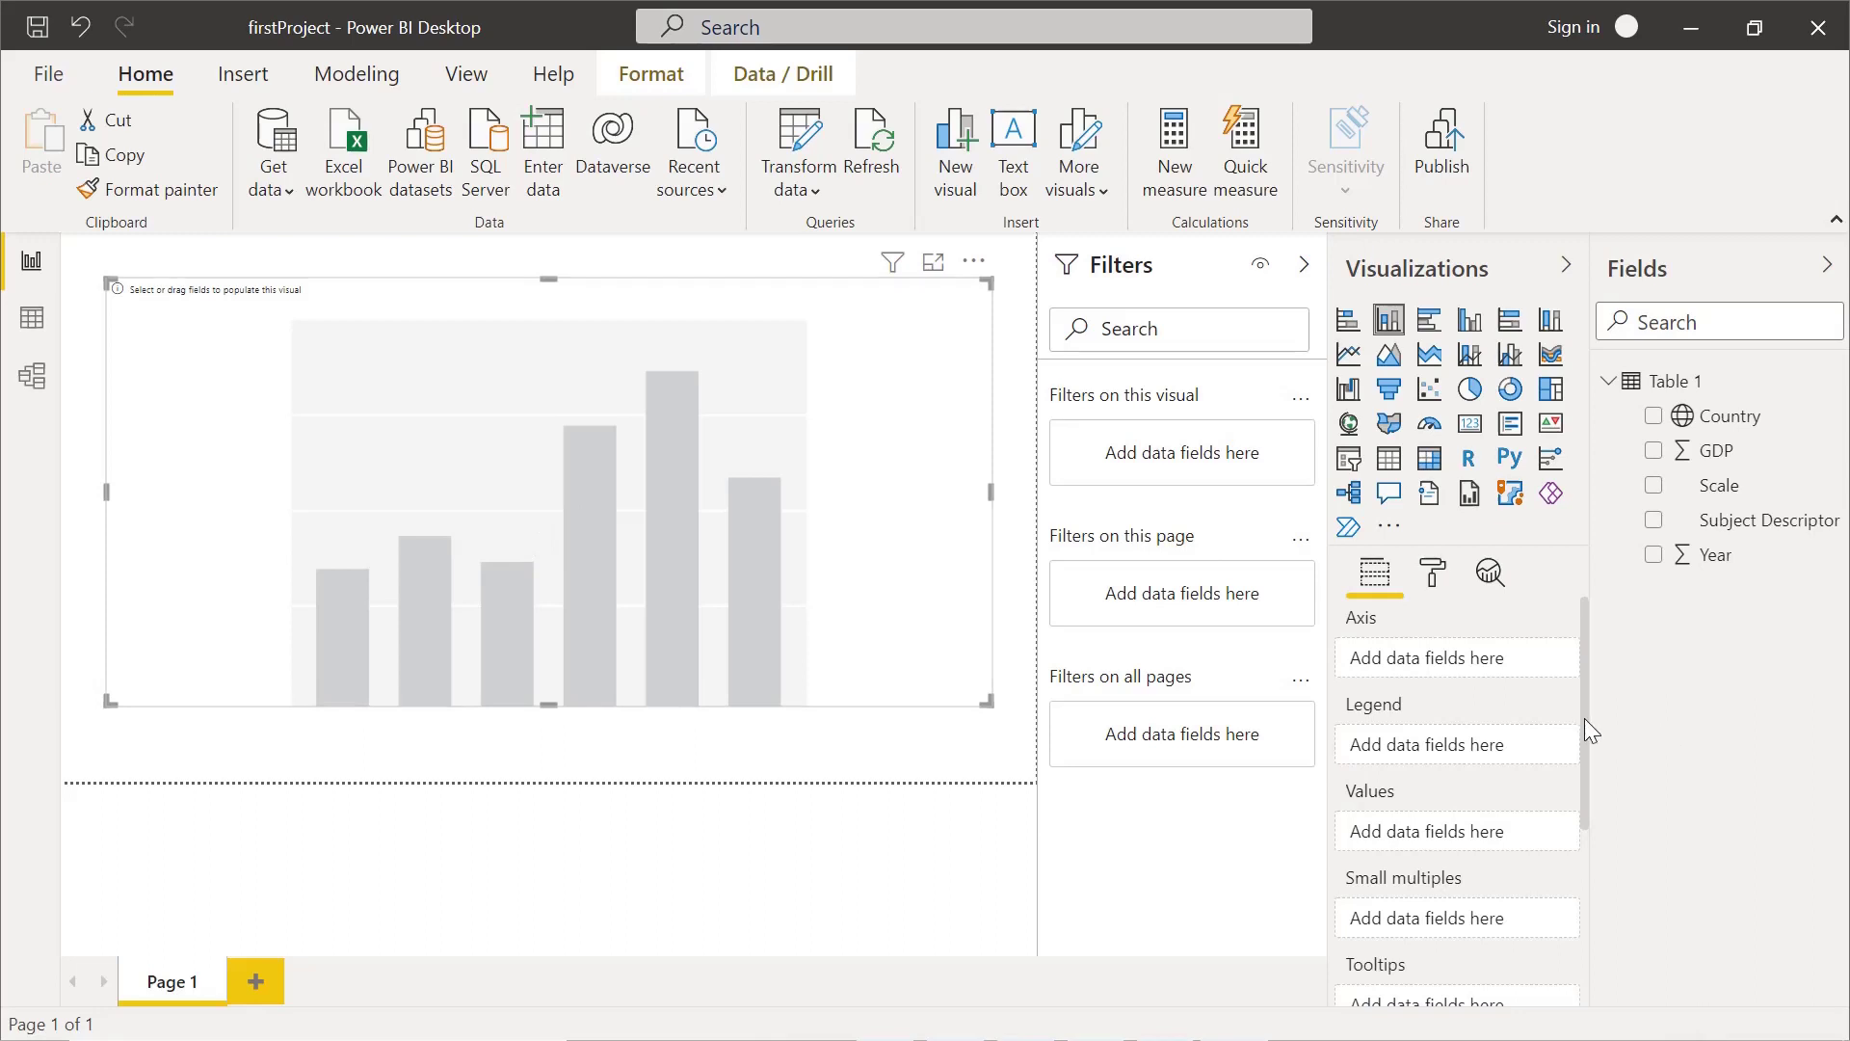
Step: Assign the GDP field to the values of the stacked column chart
scroll(1591, 724, "down", 1)
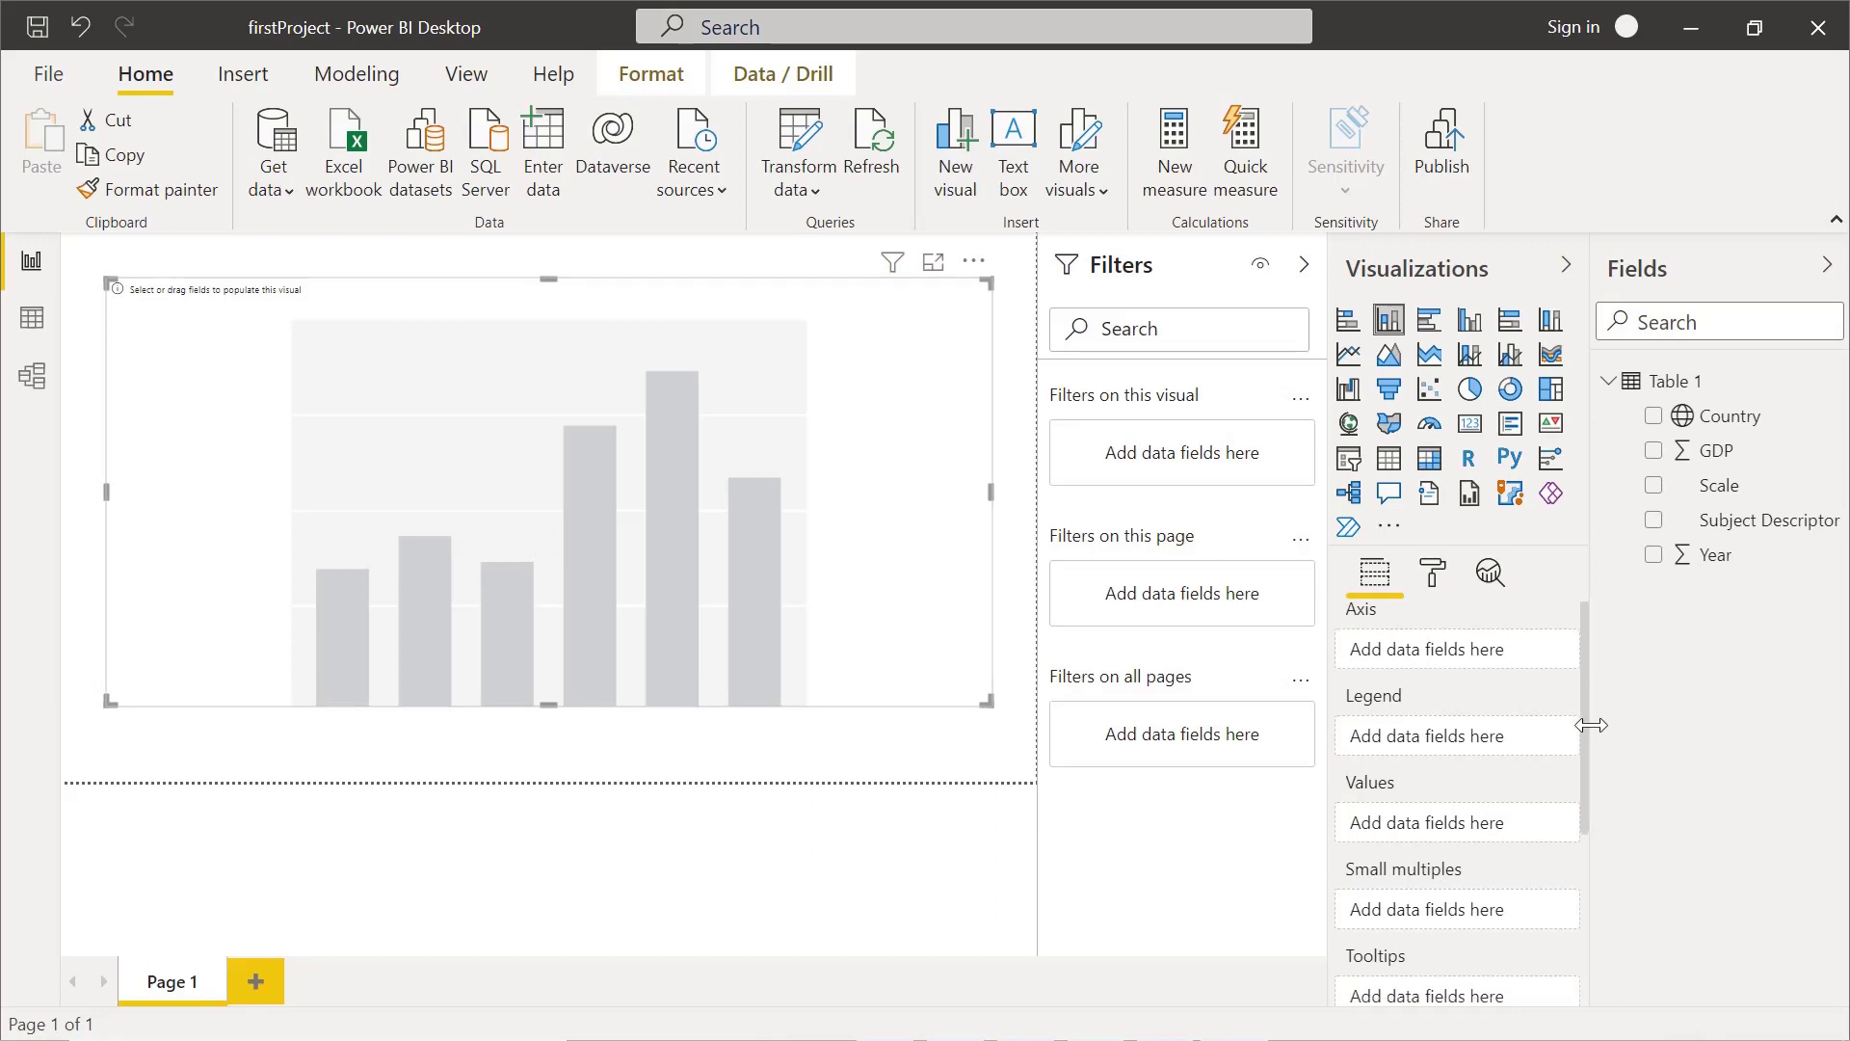
scroll(1588, 633, "up", 1)
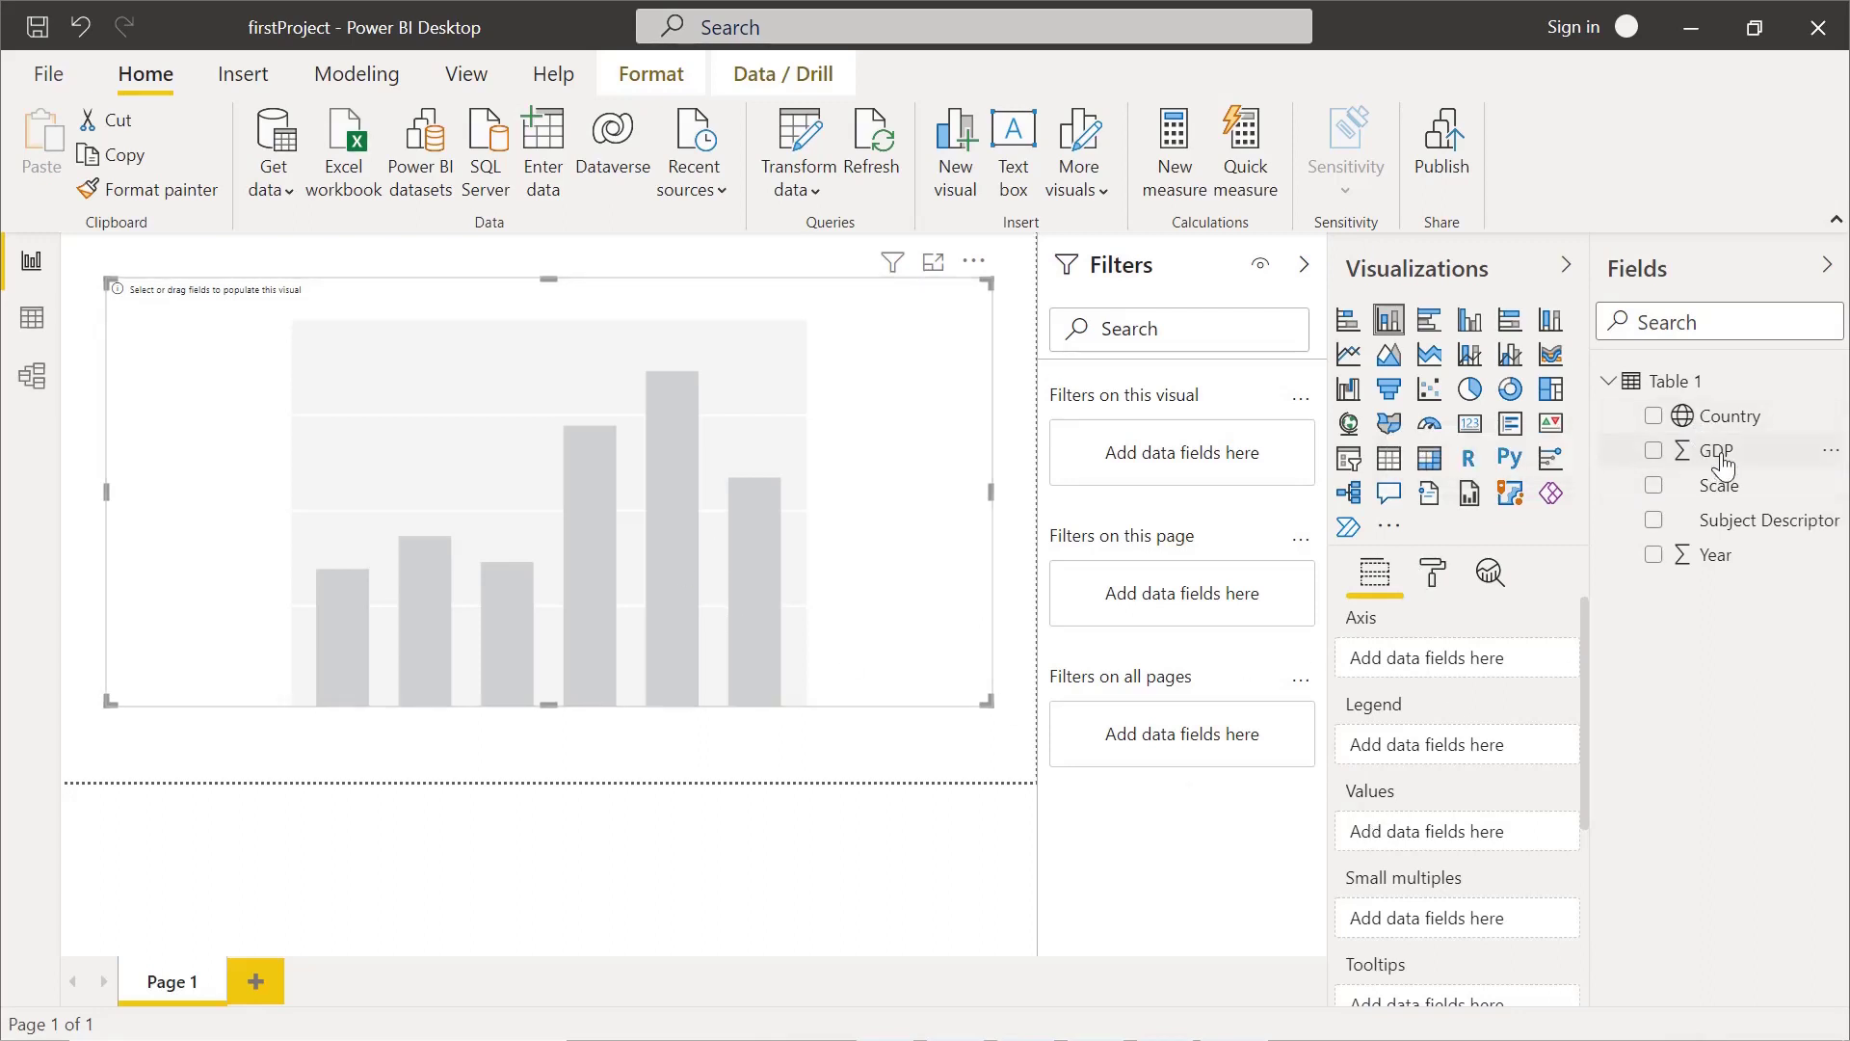
left_click_drag(1720, 453, 1415, 829)
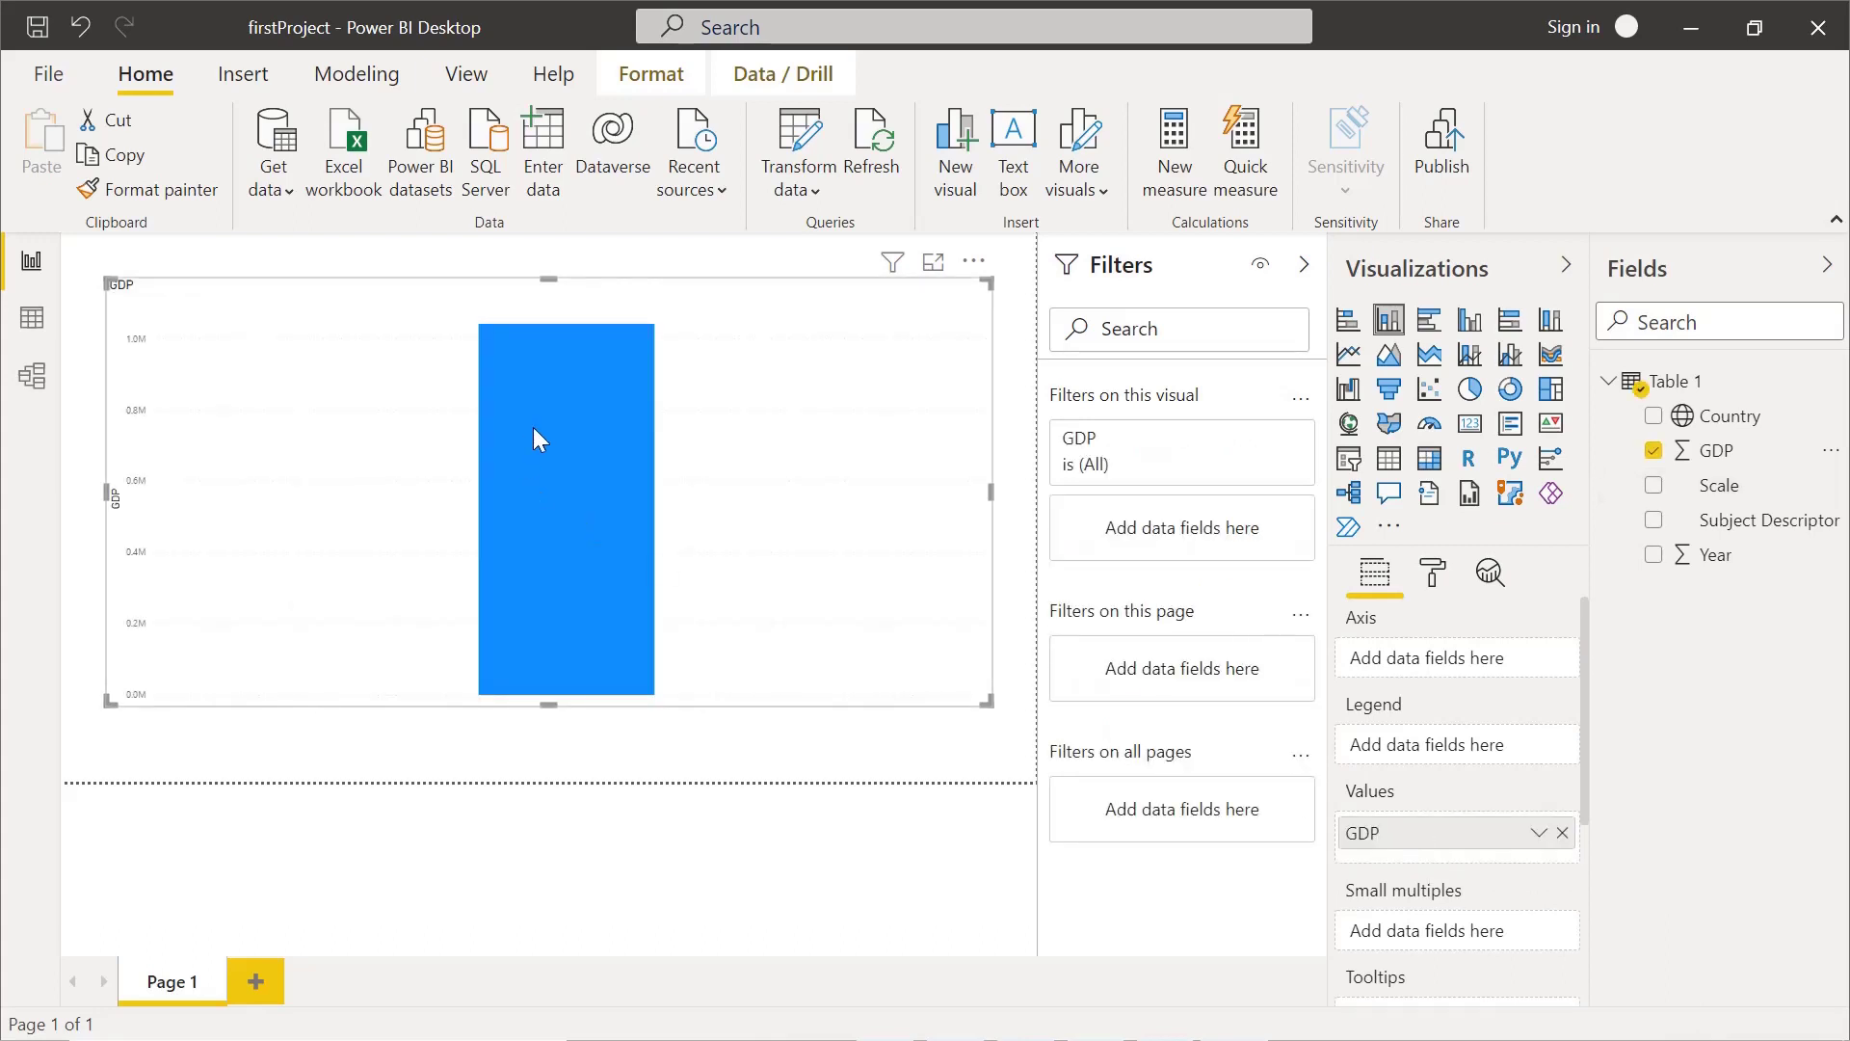
mouse_move(534, 427)
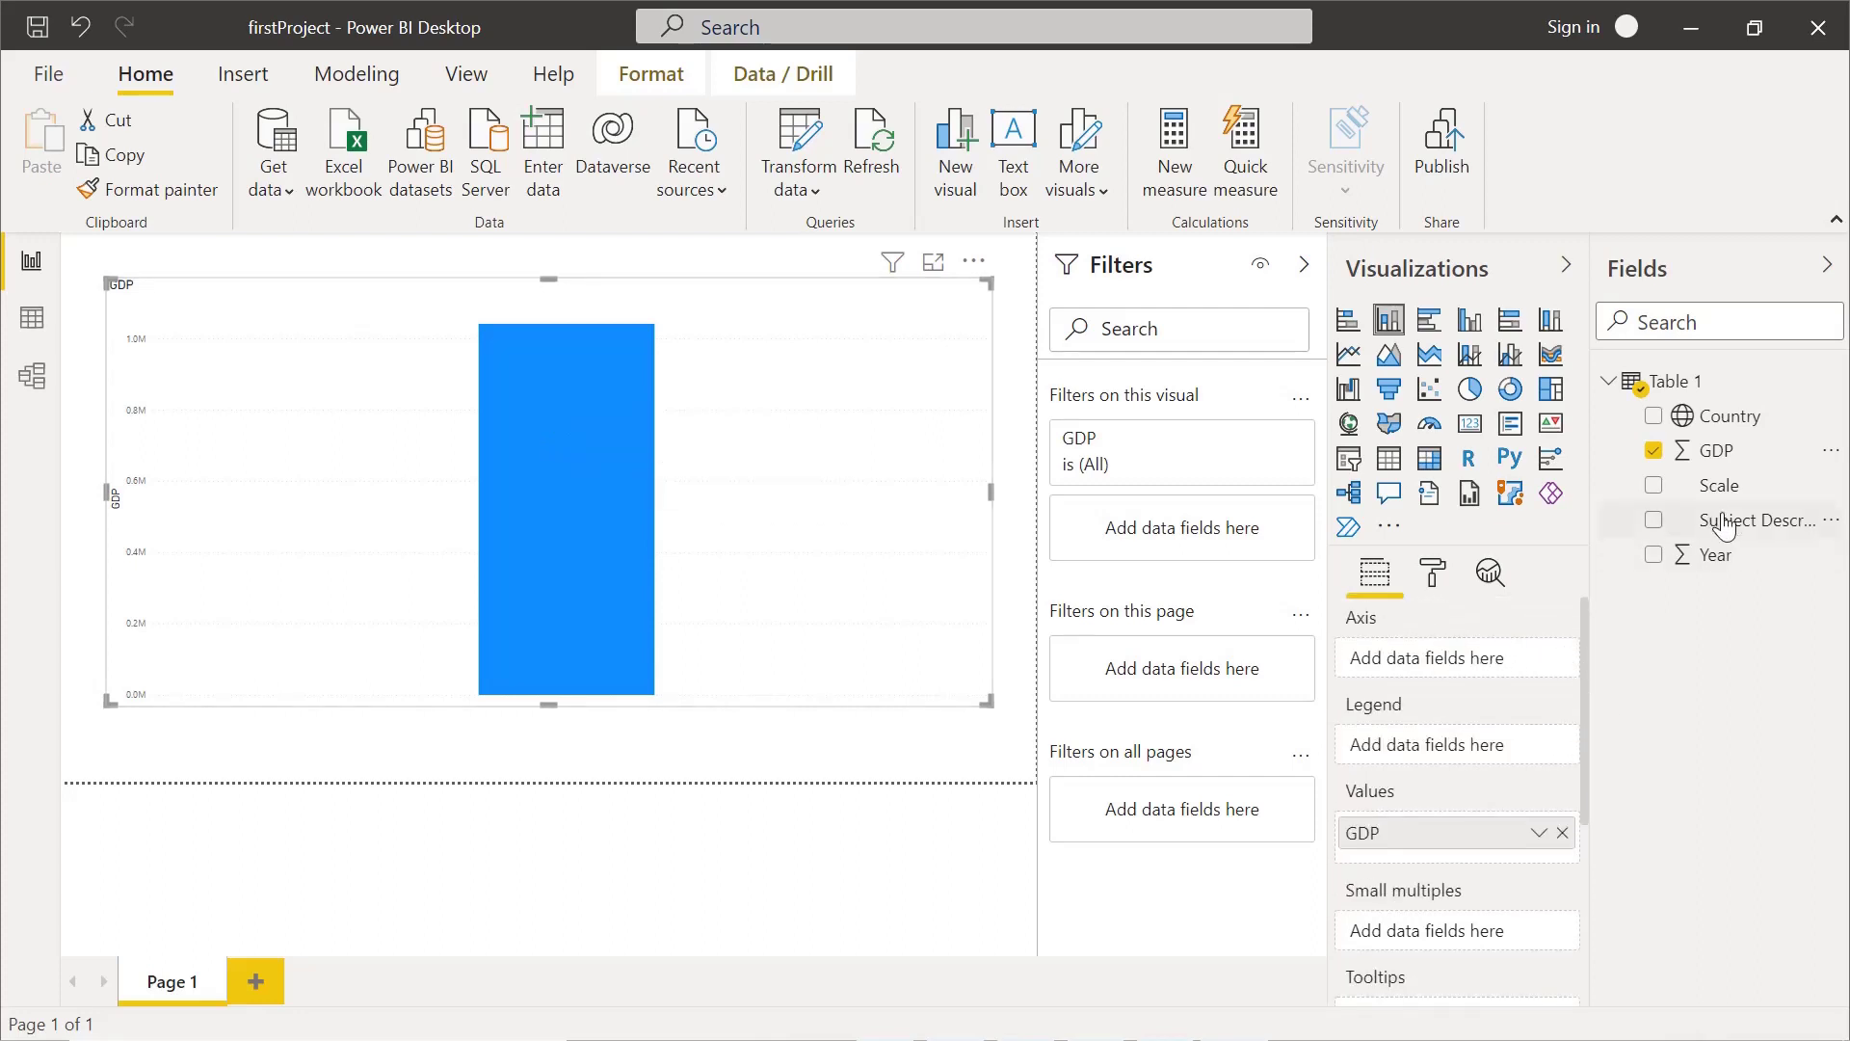
Step: Use Year as the stacked column chart's axis and Country as its legend
left_click_drag(1720, 555, 1419, 648)
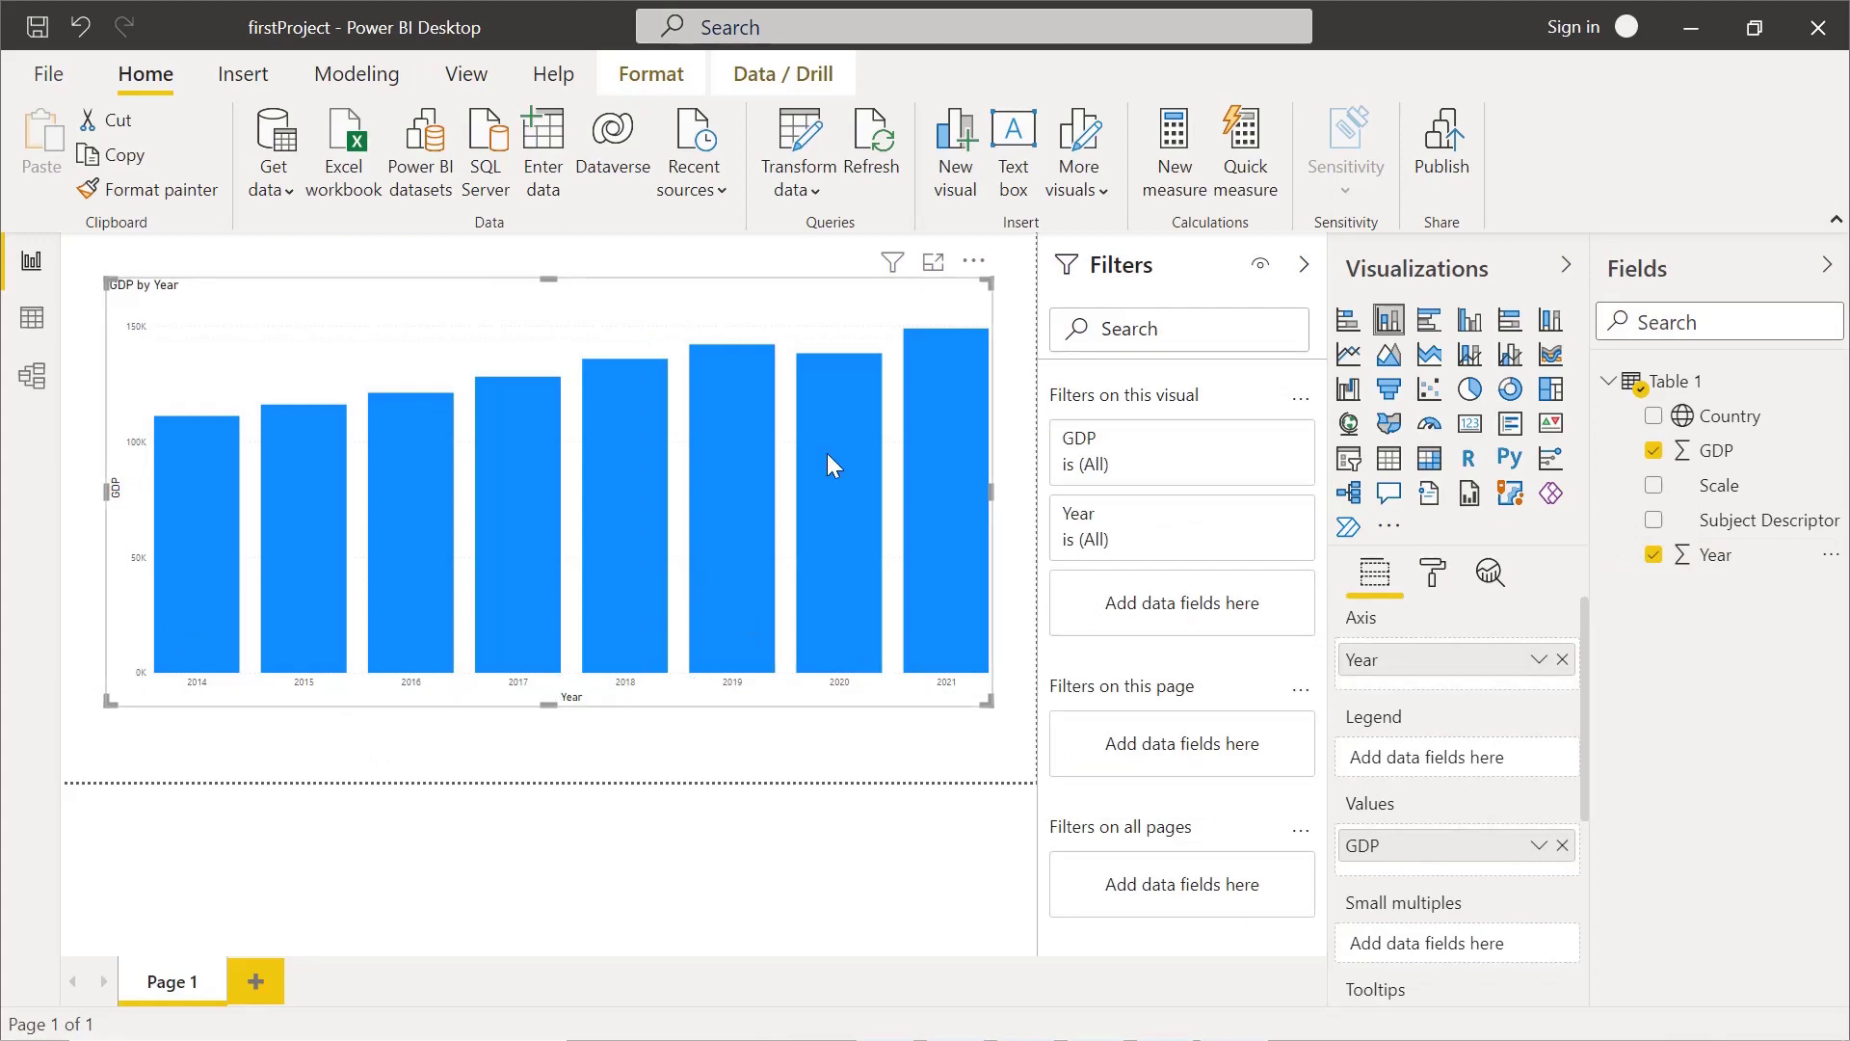
mouse_move(655, 489)
left_click_drag(1583, 682, 1592, 731)
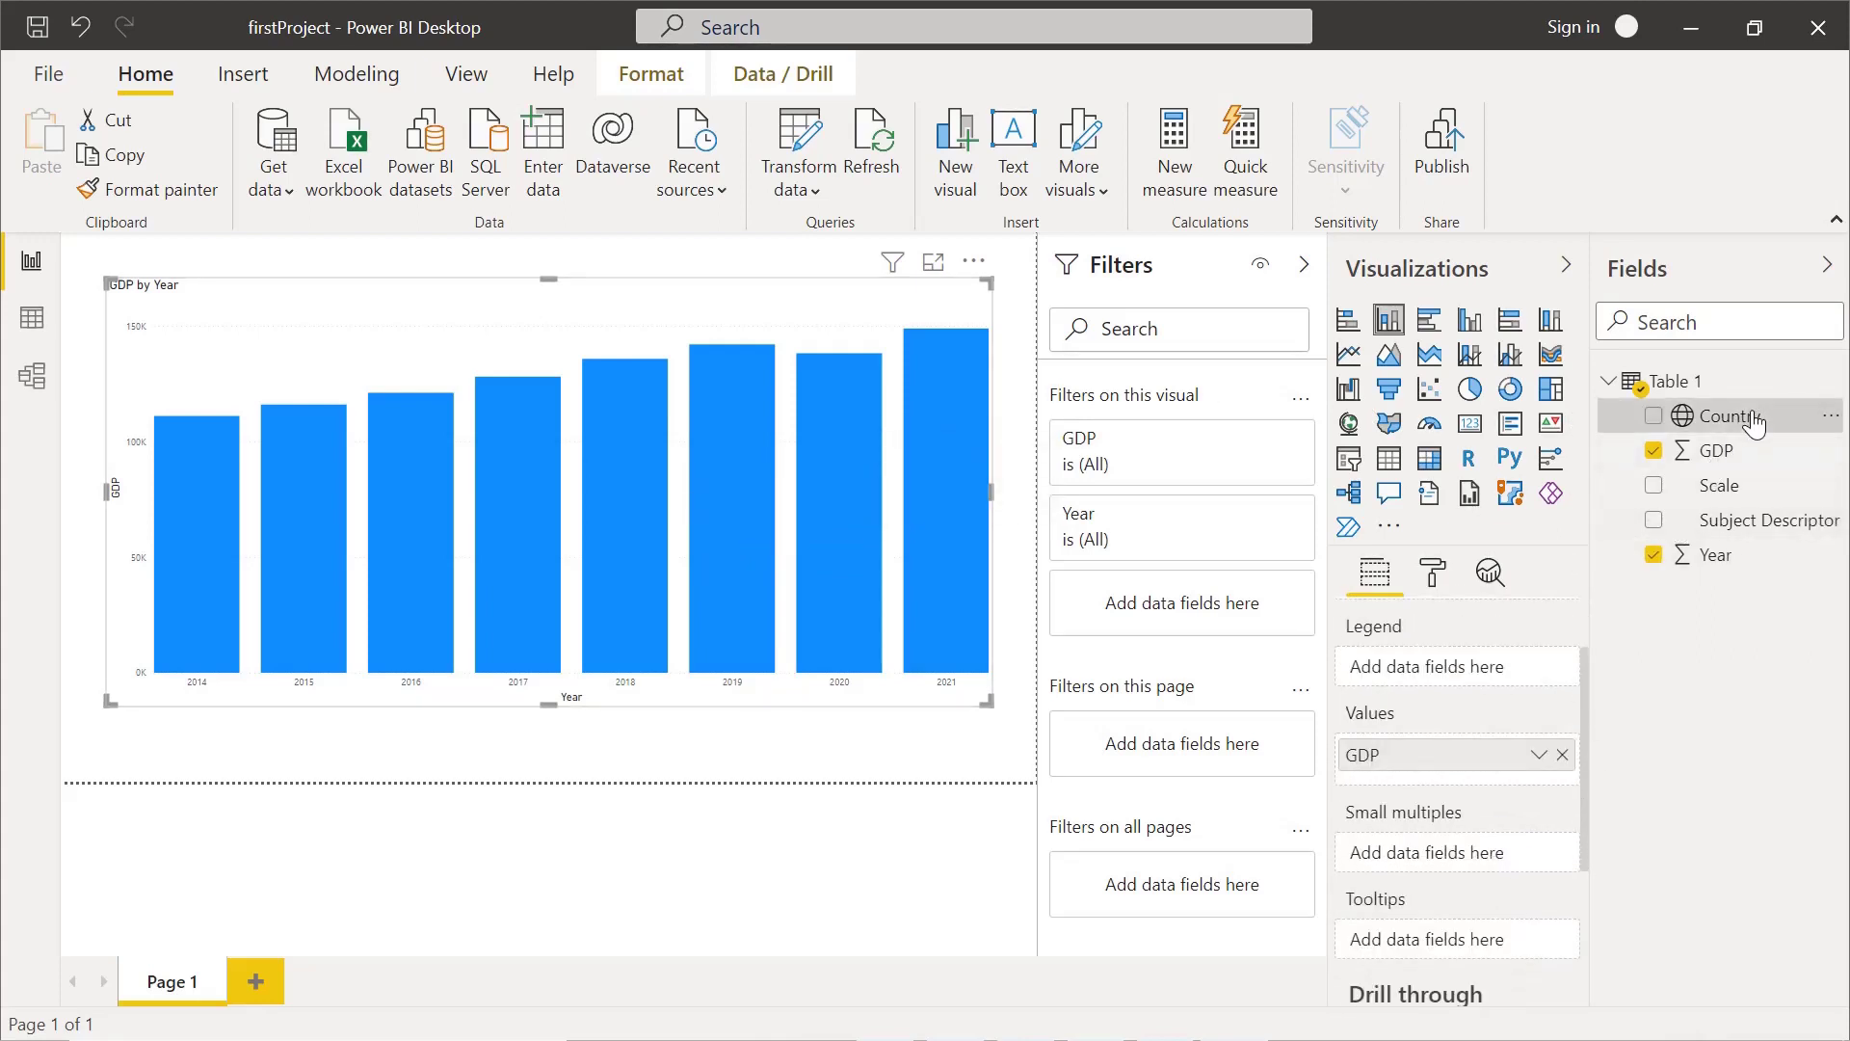
left_click_drag(1754, 424, 1443, 672)
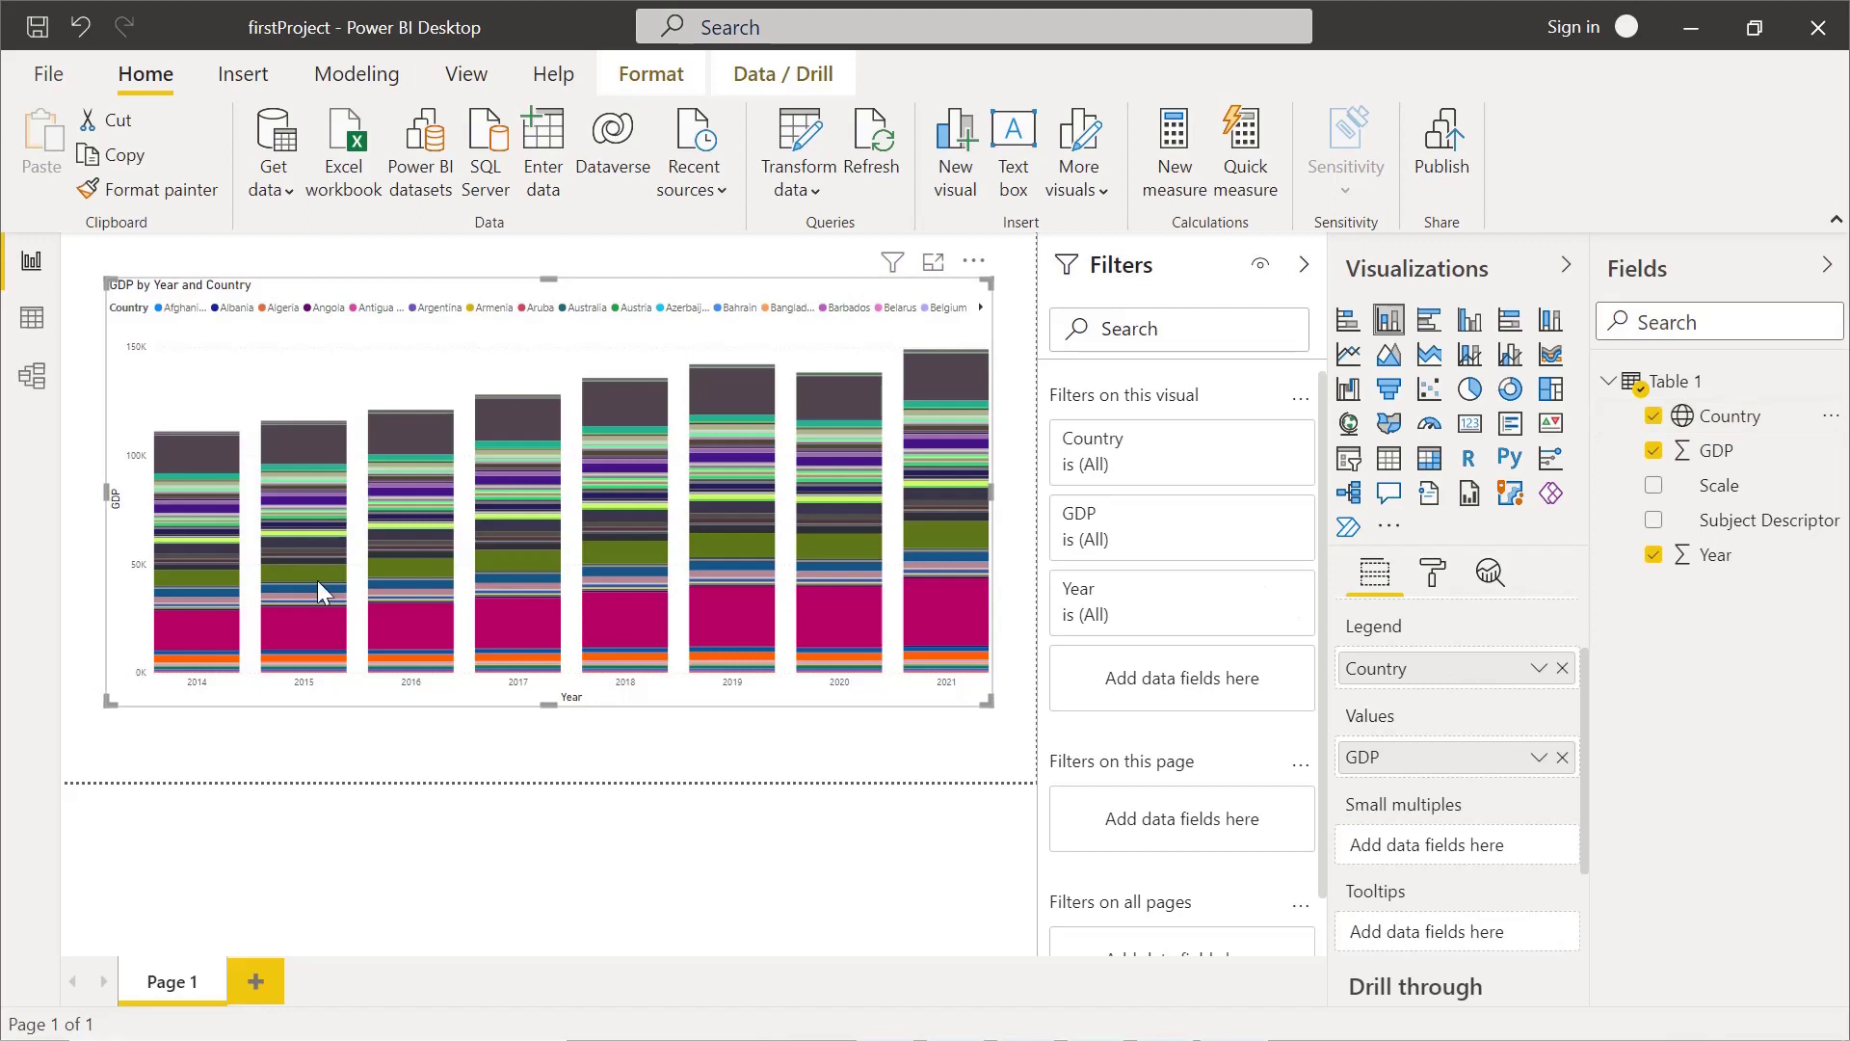
Step: Inspect the country segments of the 2015 column and page through the chart's country legend
mouse_move(320, 608)
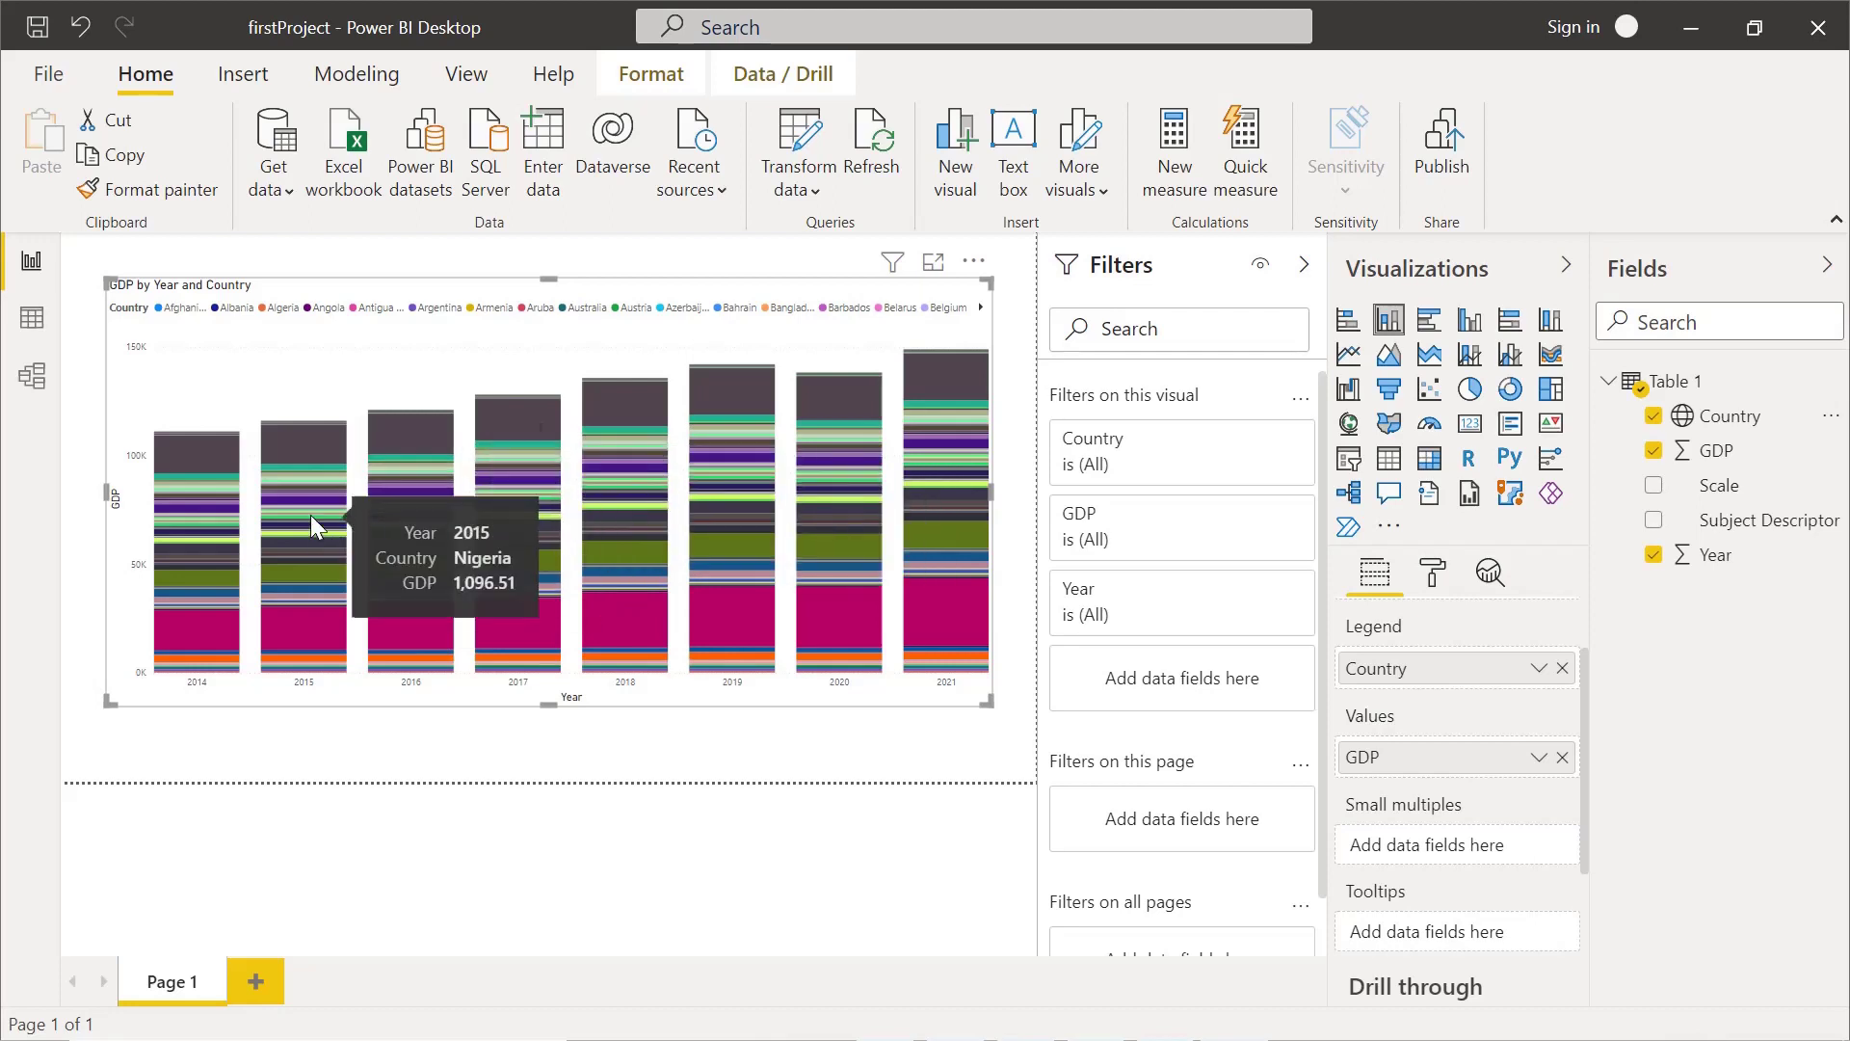
left_click(979, 308)
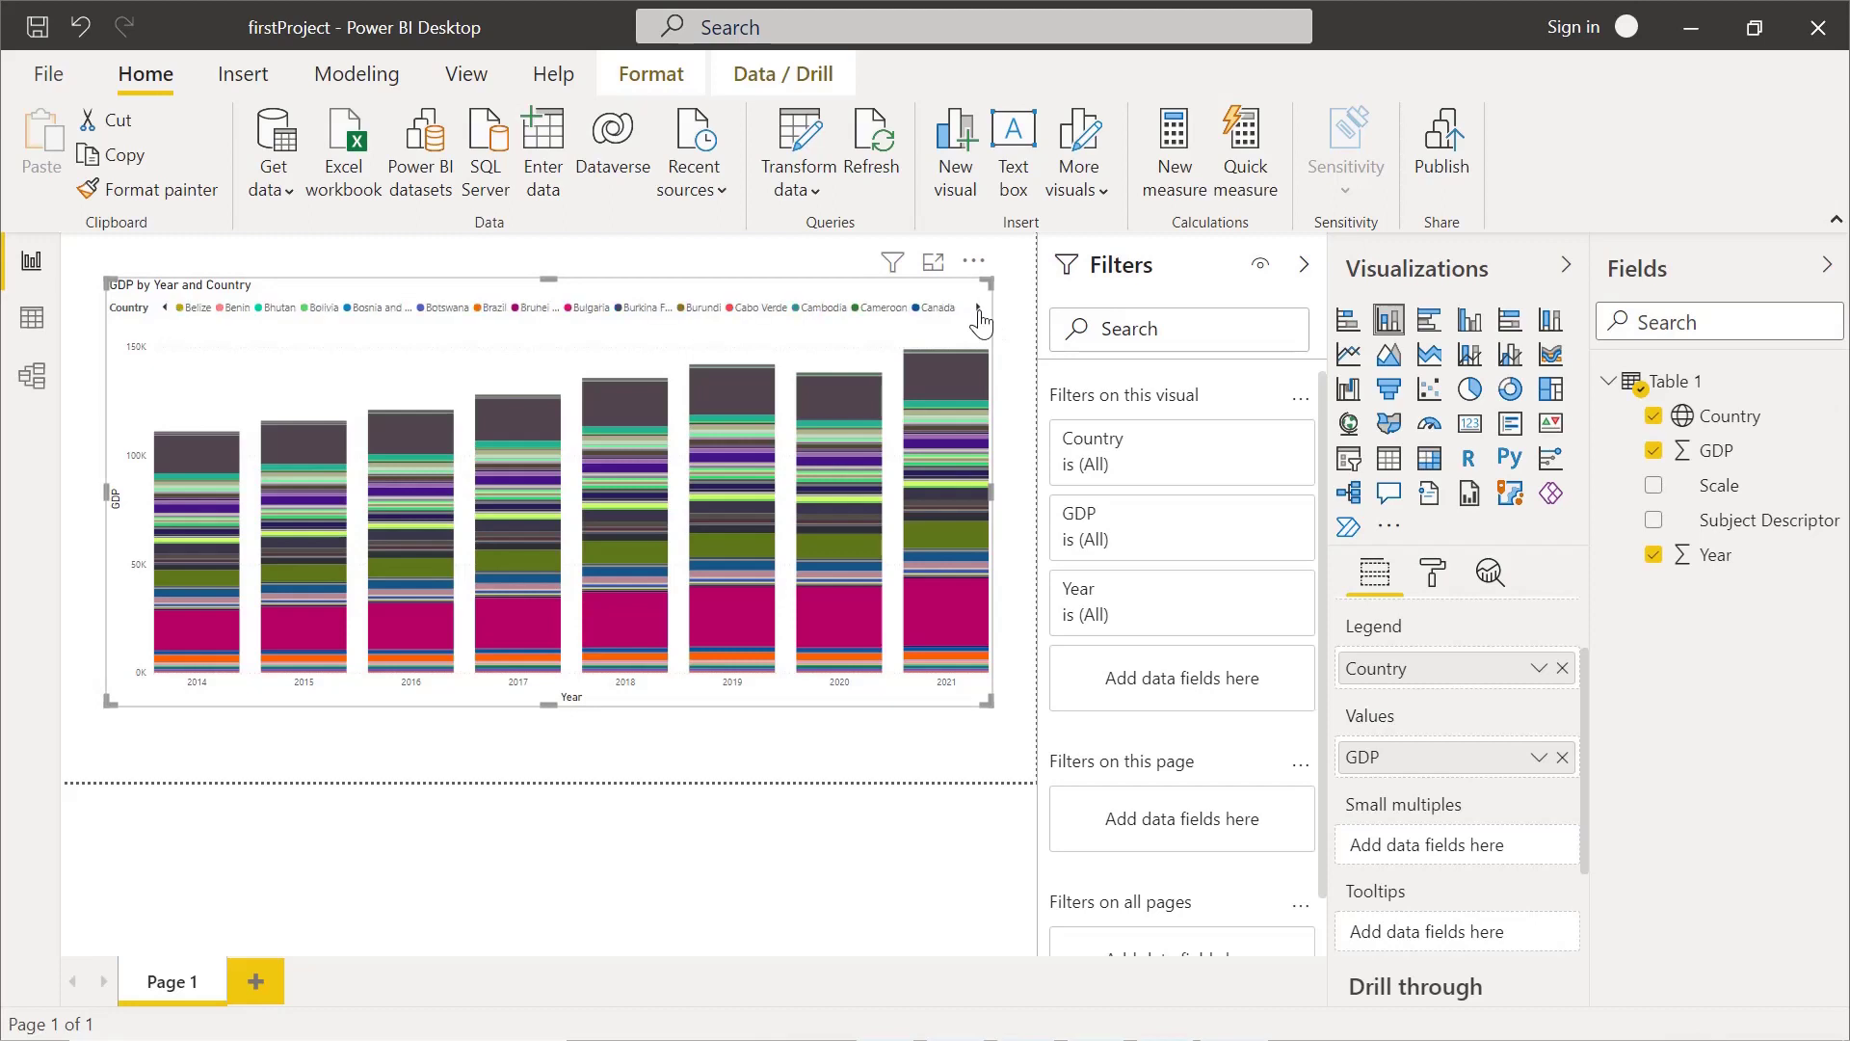
left_click(979, 311)
left_click(979, 310)
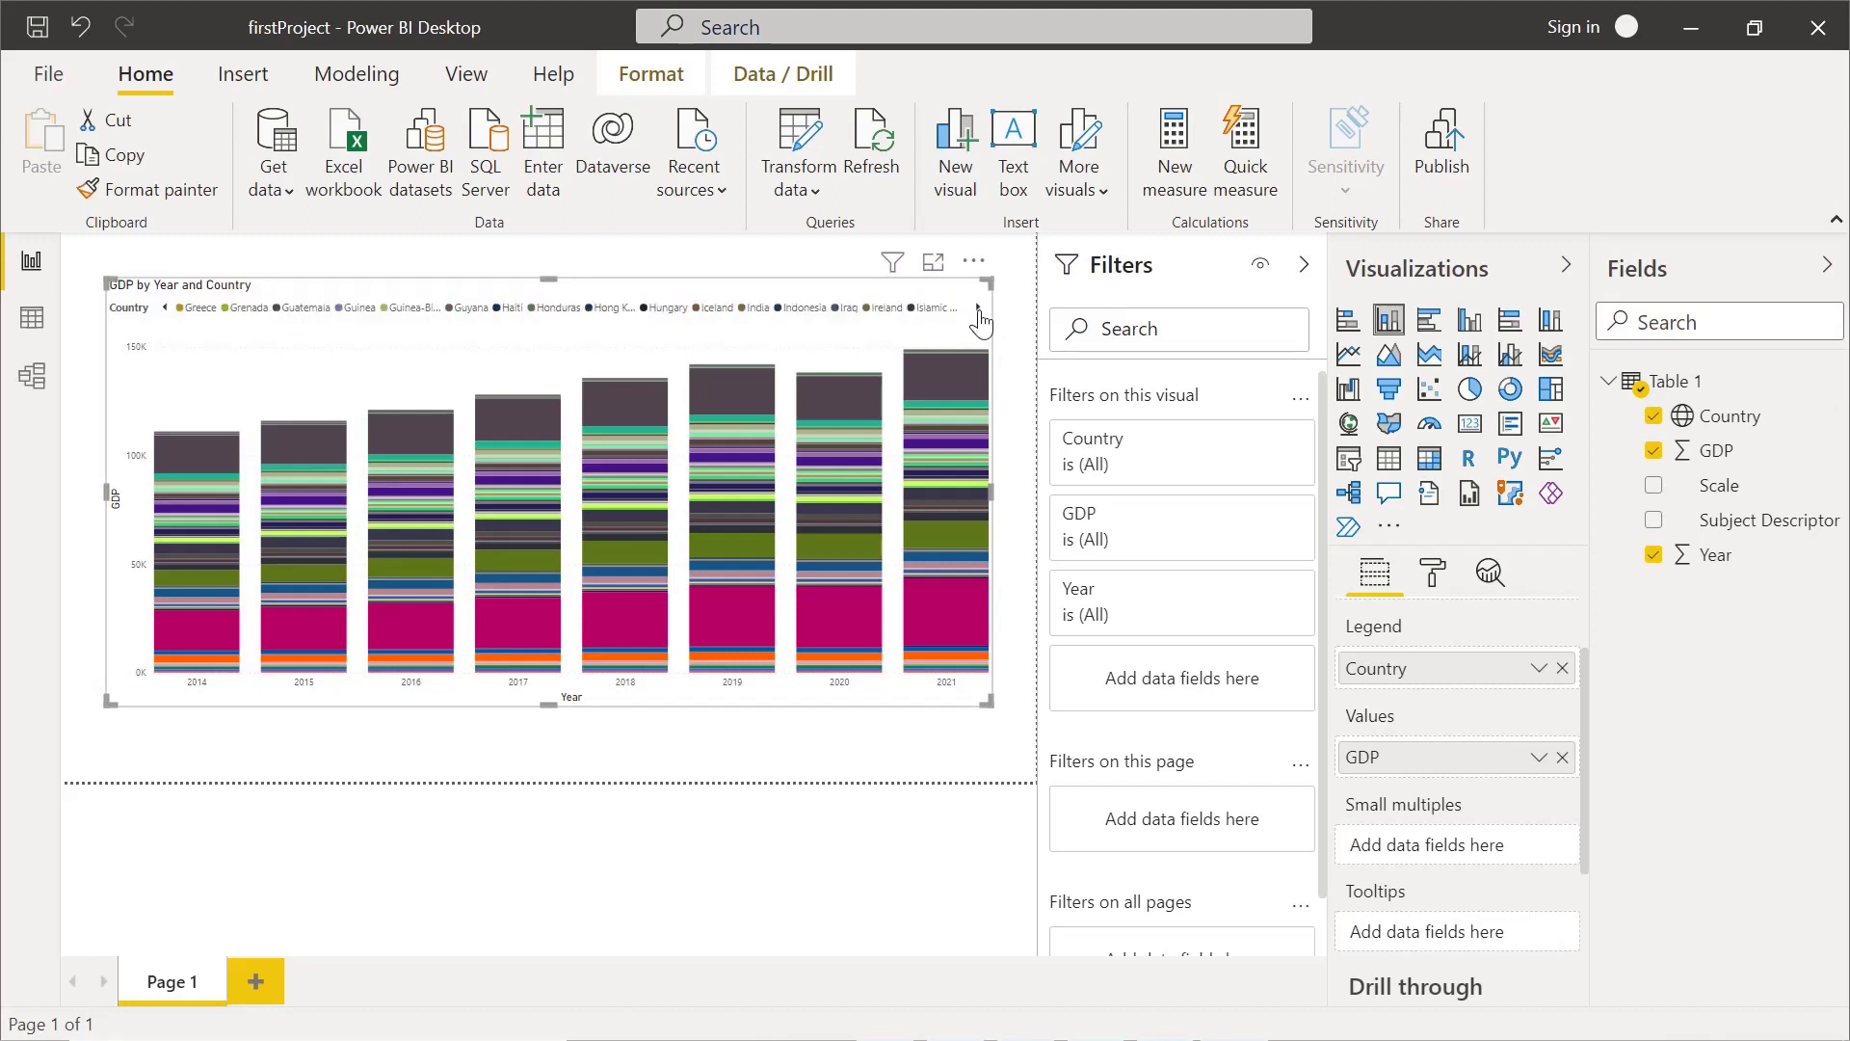
left_click(979, 311)
left_click(979, 310)
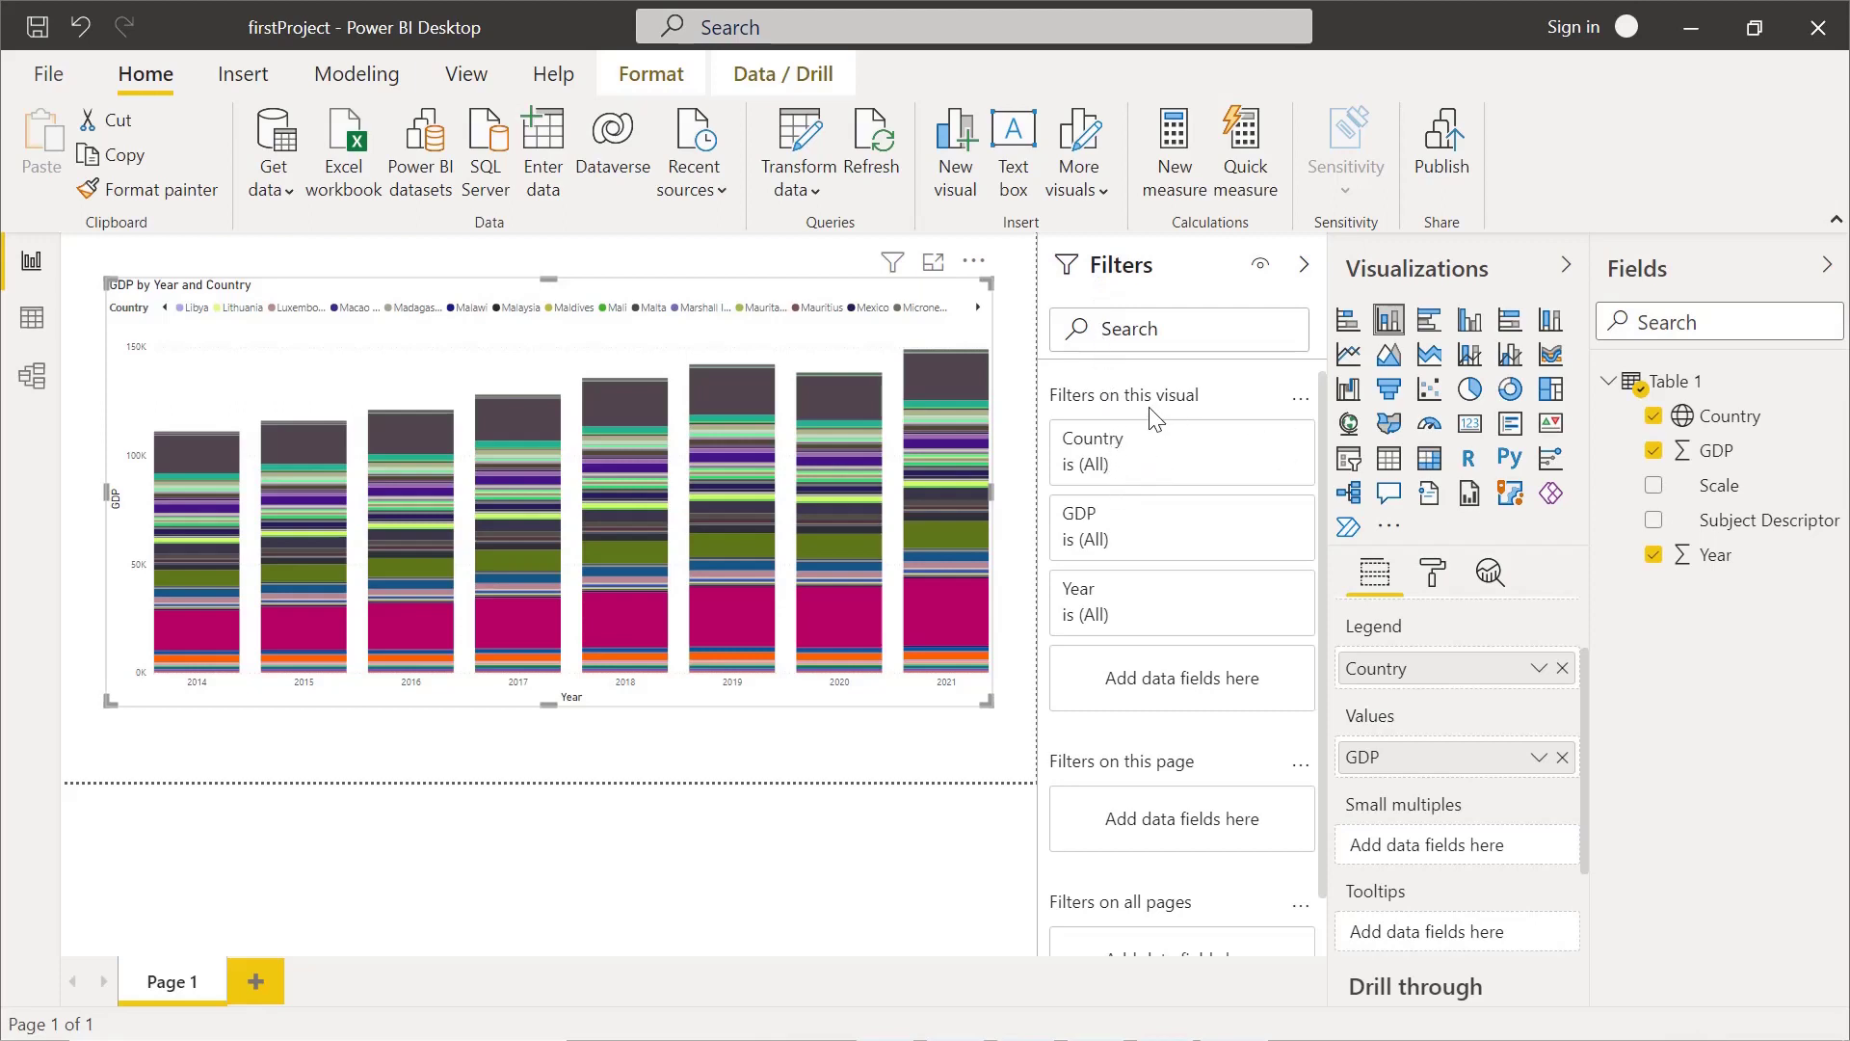
Step: Try a basic Country filter on the chart with only Afghanistan selected and clear that selection again
left_click(1164, 488)
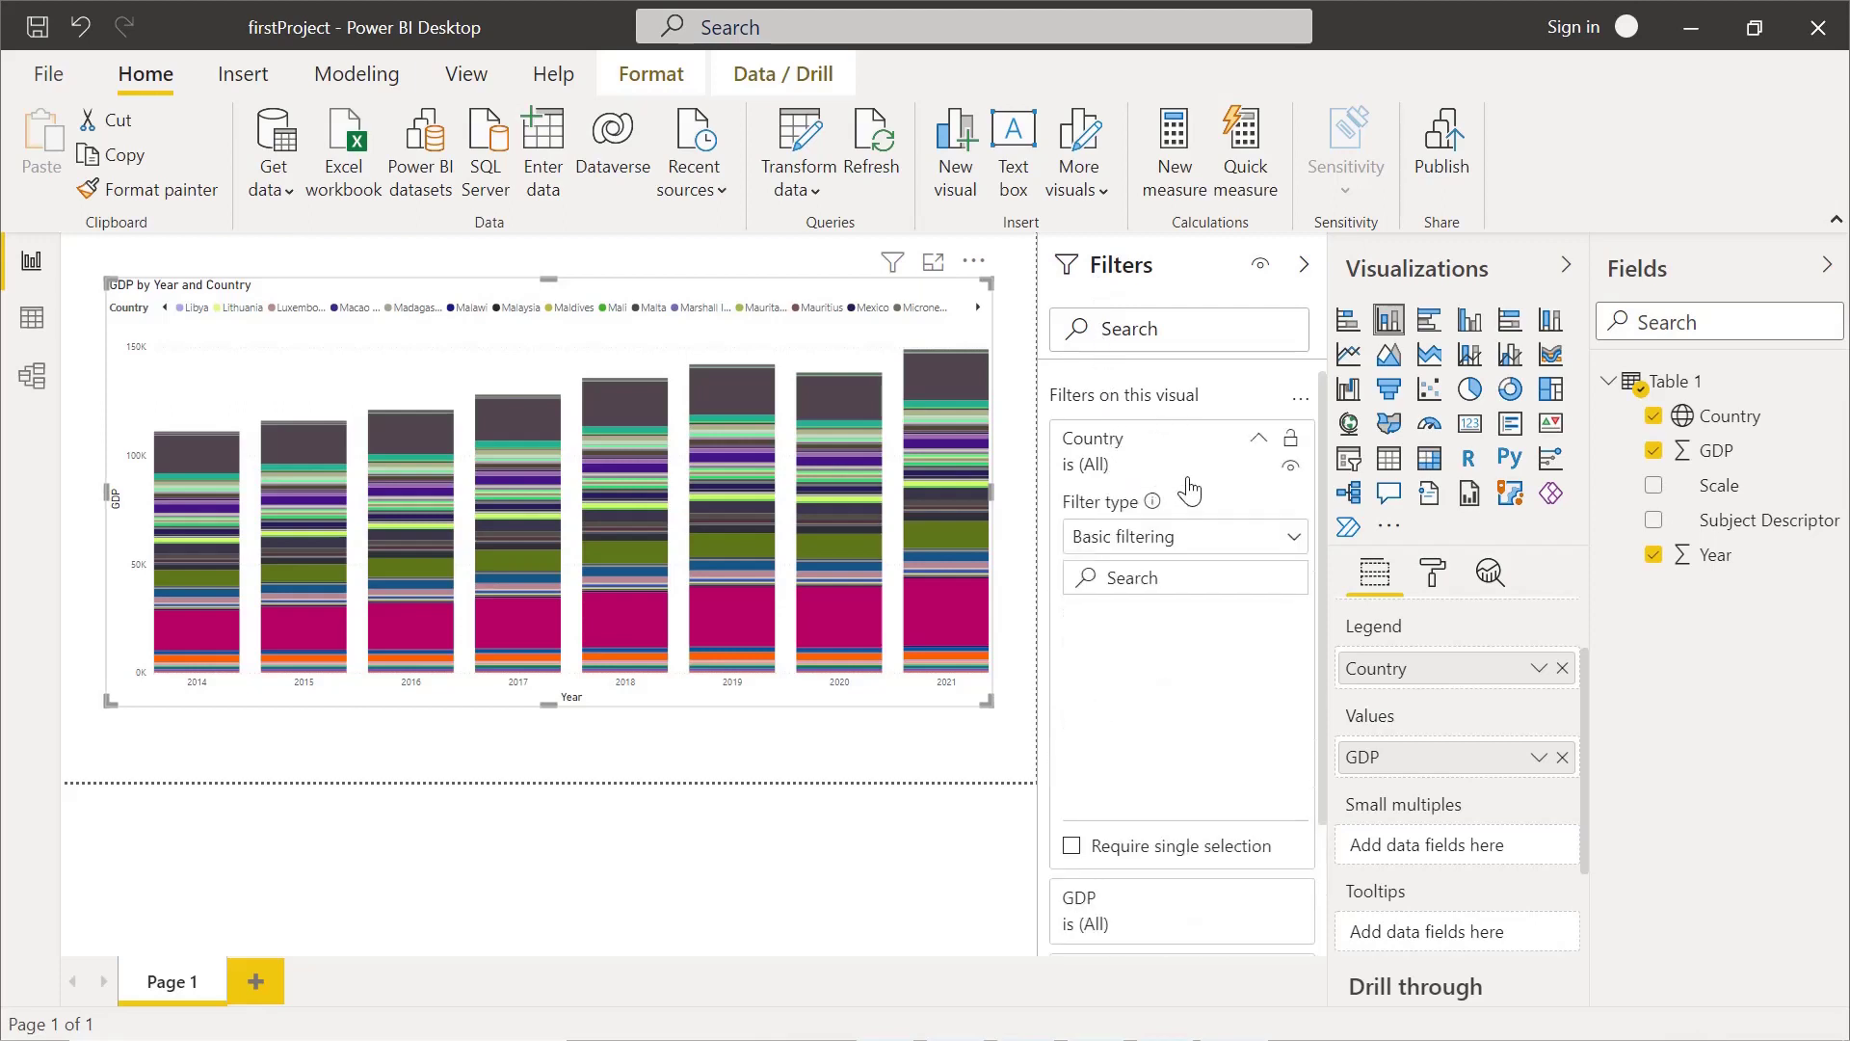
left_click(1253, 545)
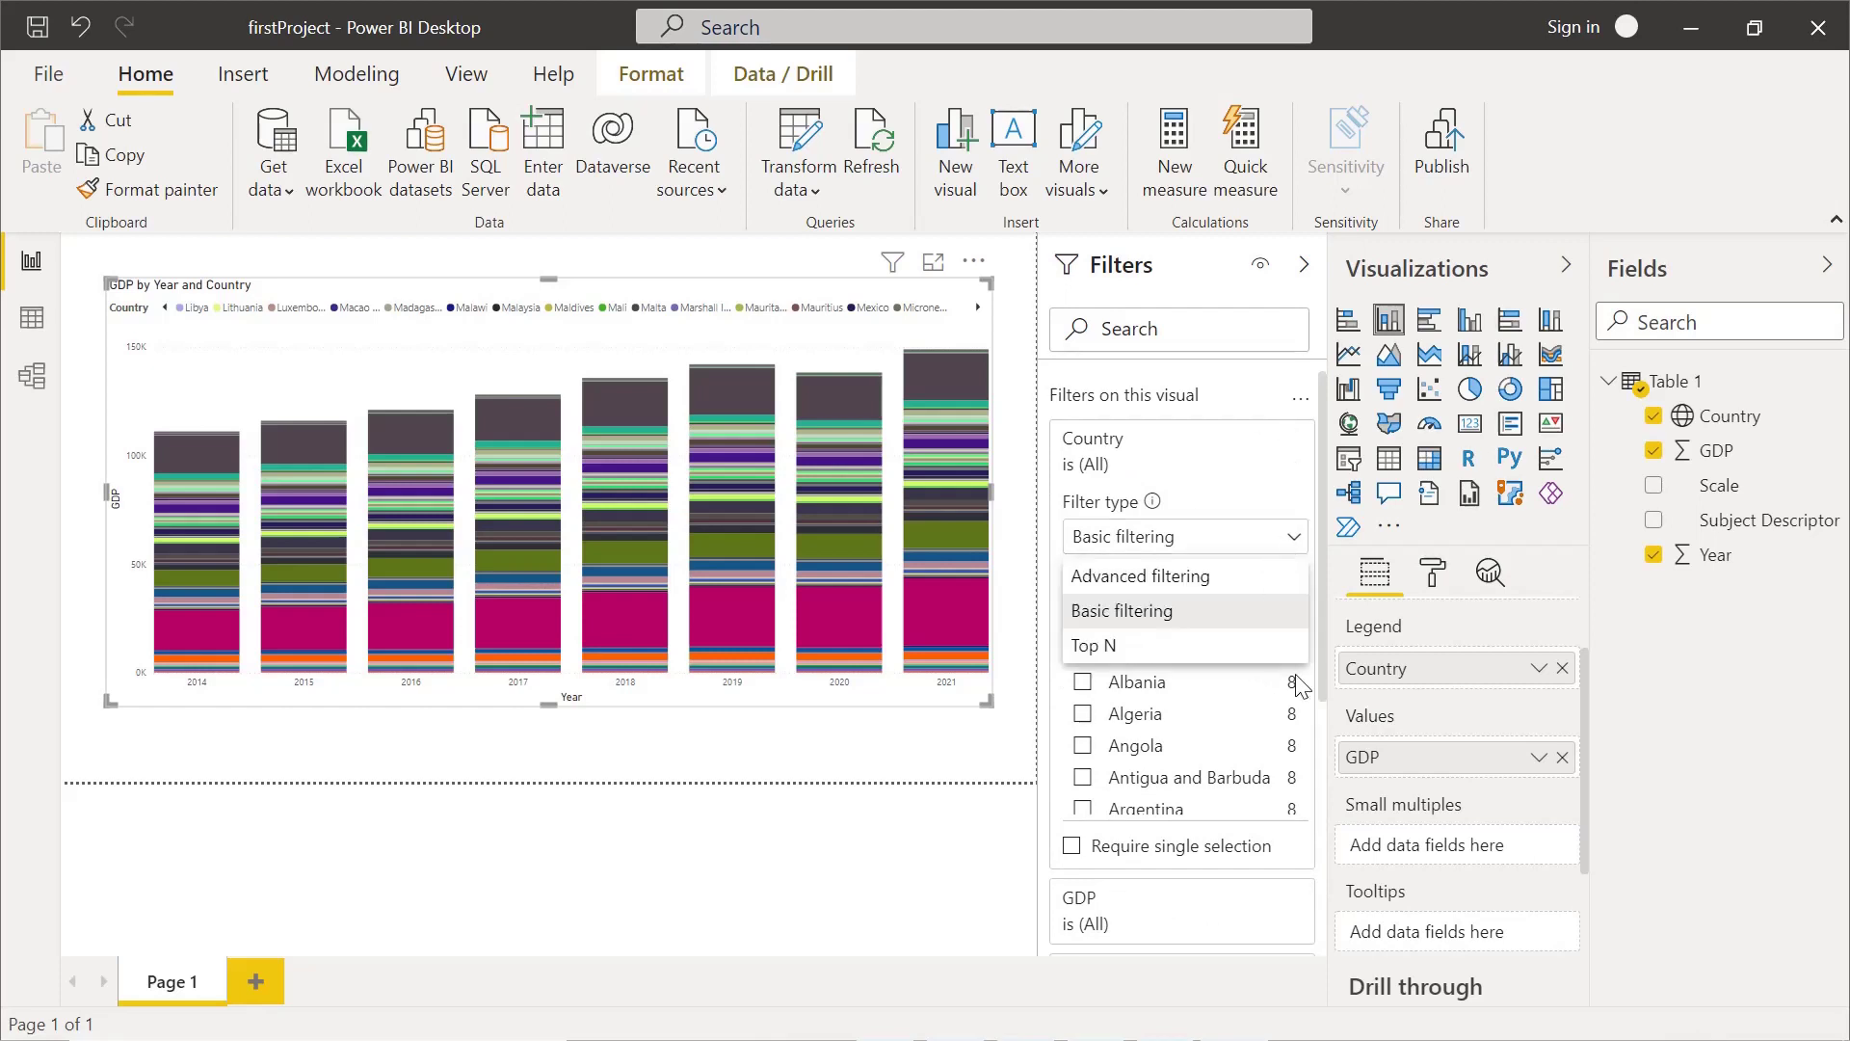
left_click(1295, 536)
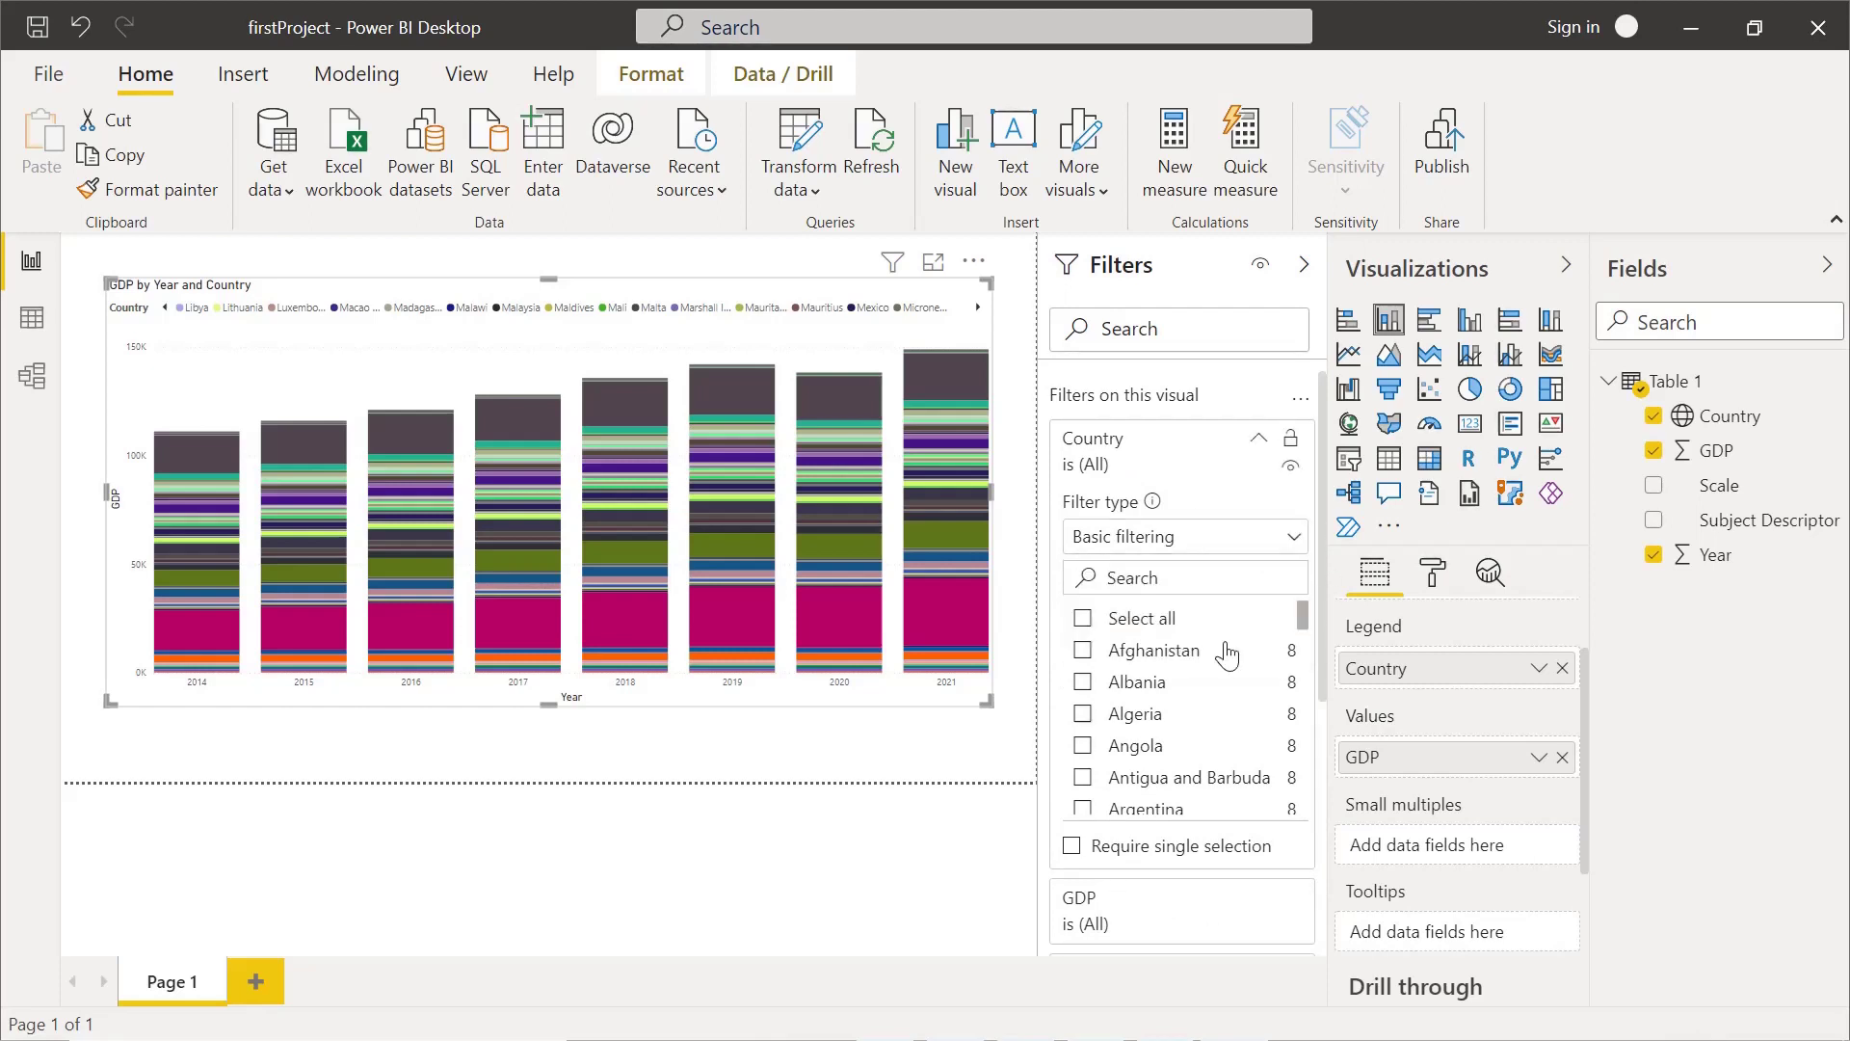
left_click(1083, 650)
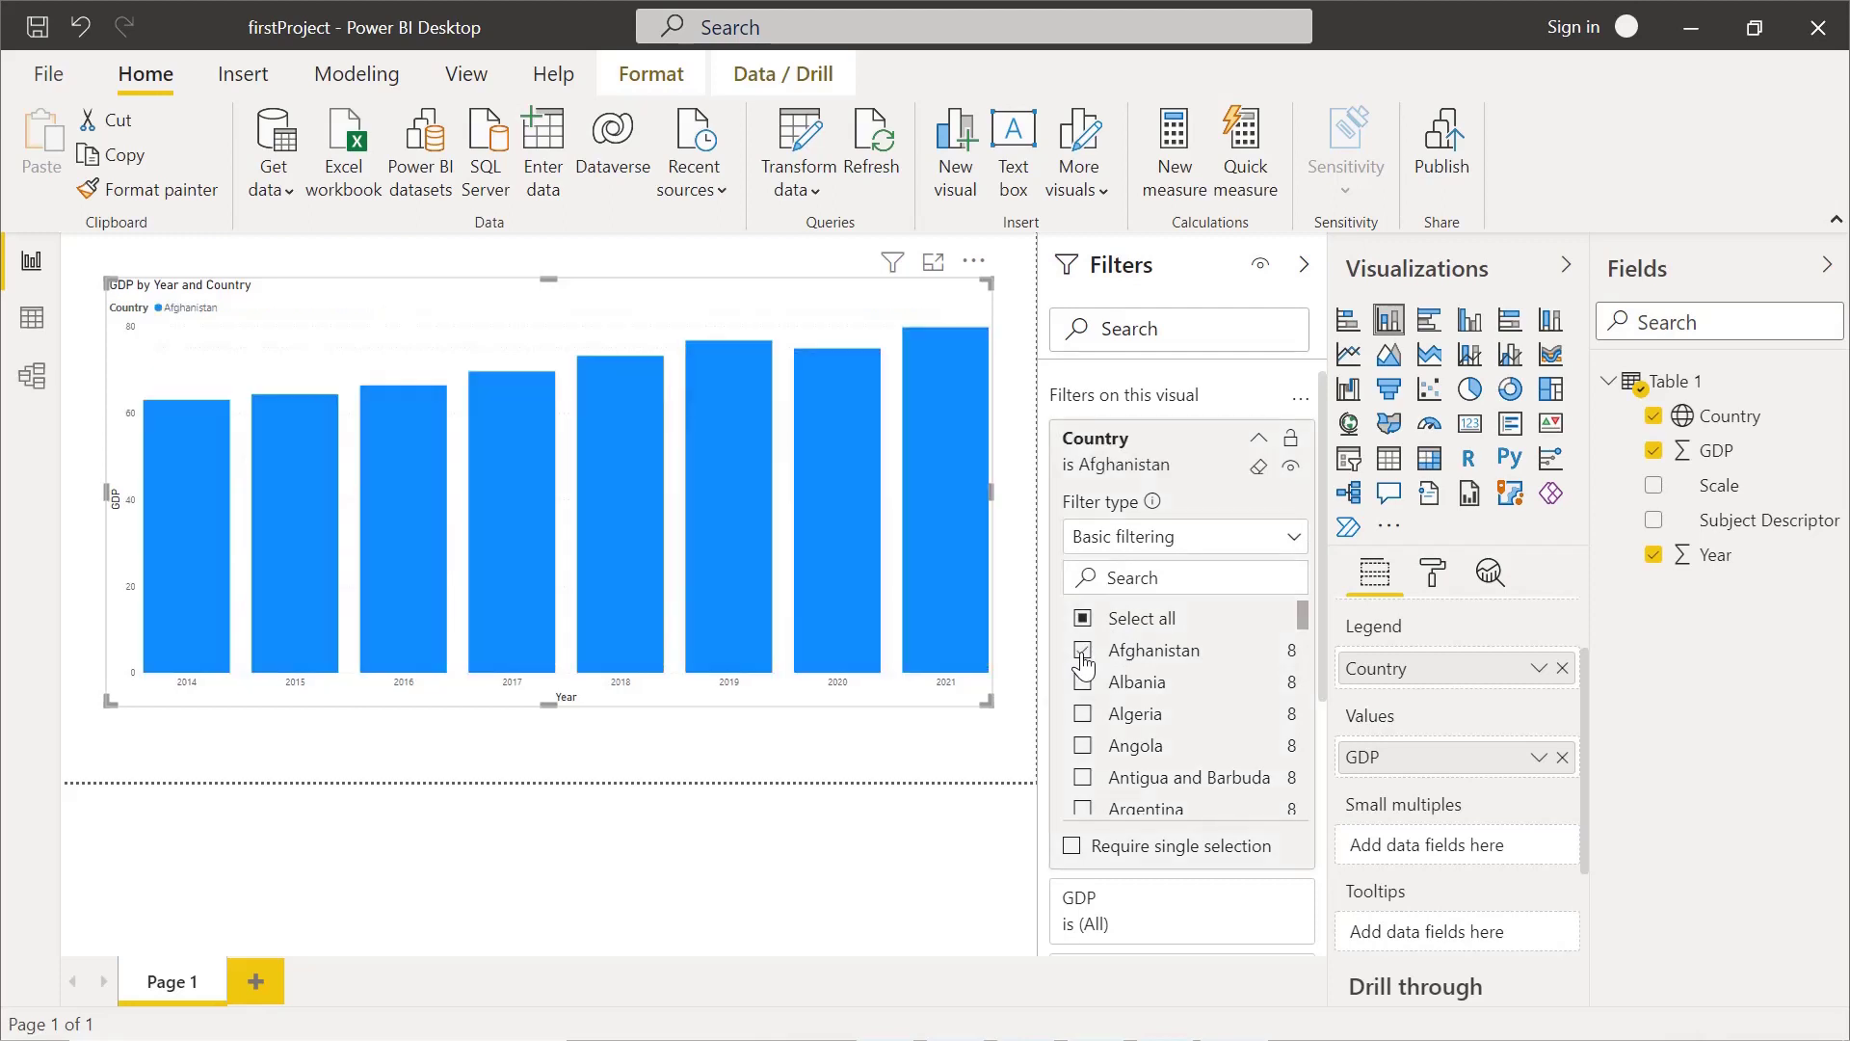
left_click(1083, 652)
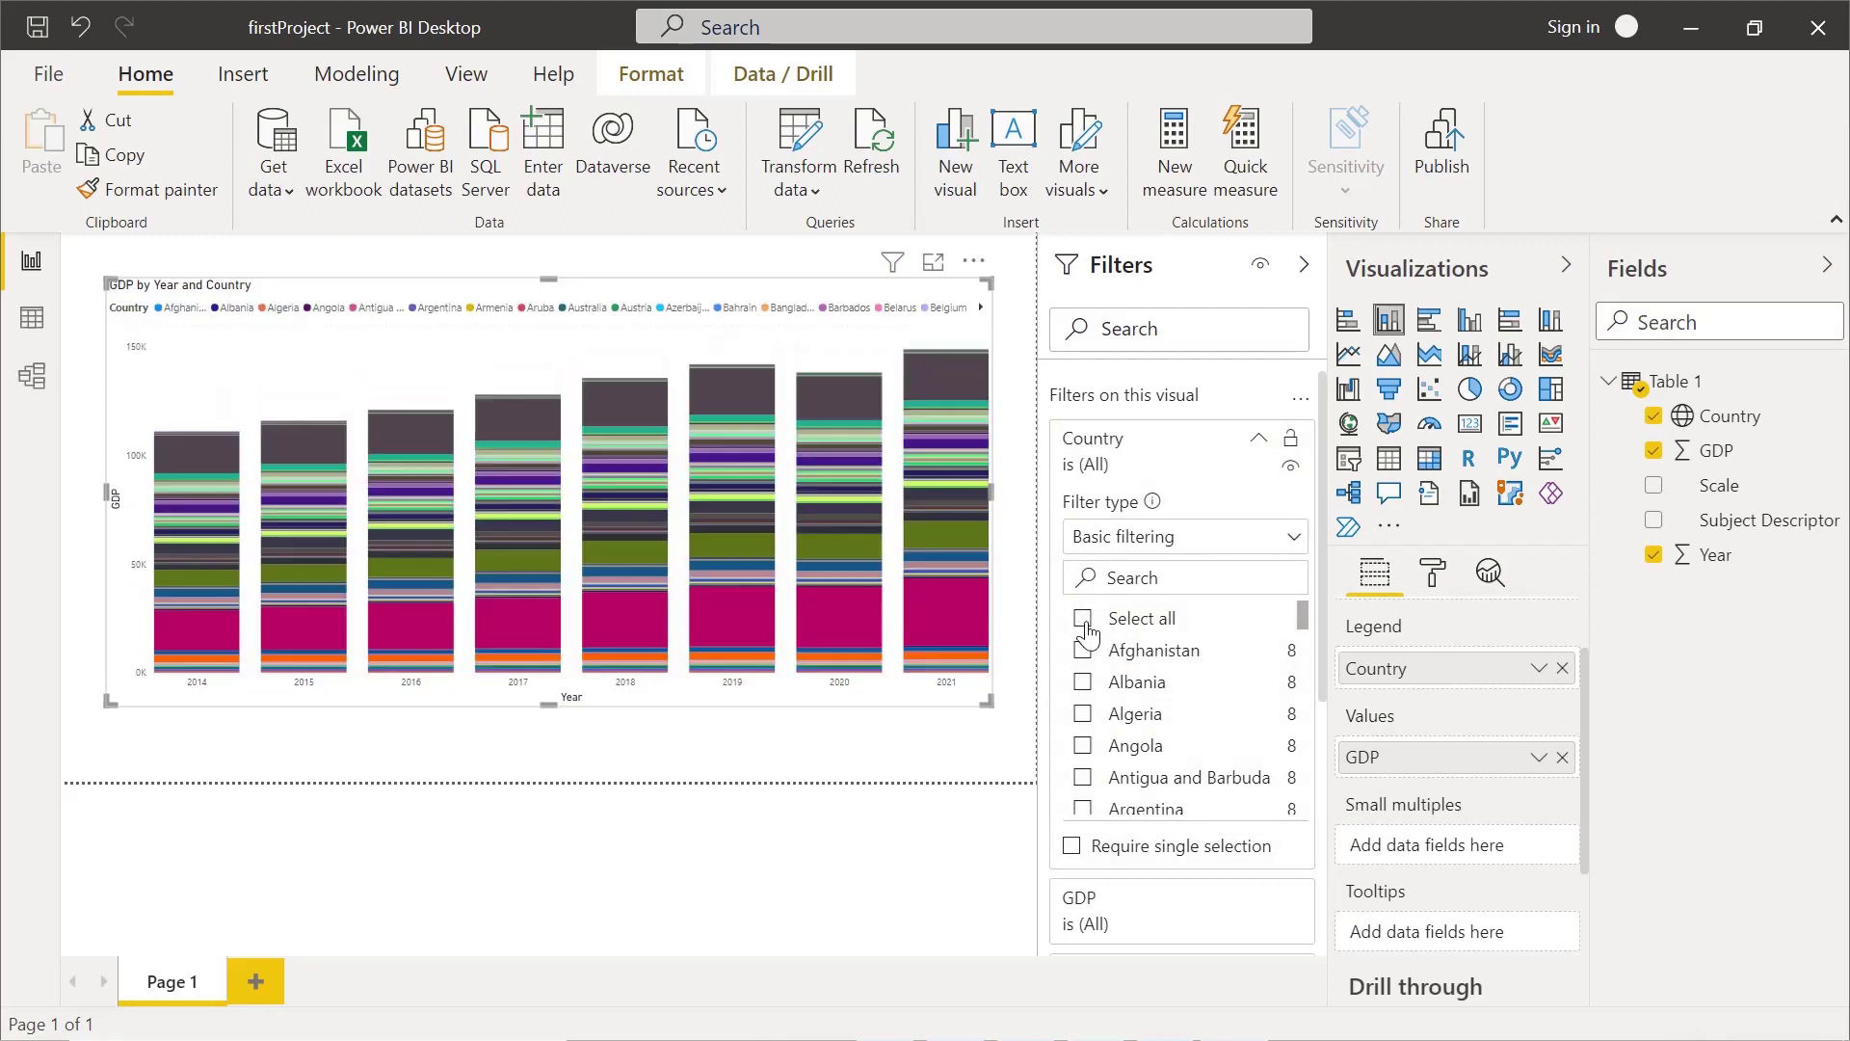
Step: Apply a Top N filter on Country that shows the top 10 items by GDP
left_click(1293, 540)
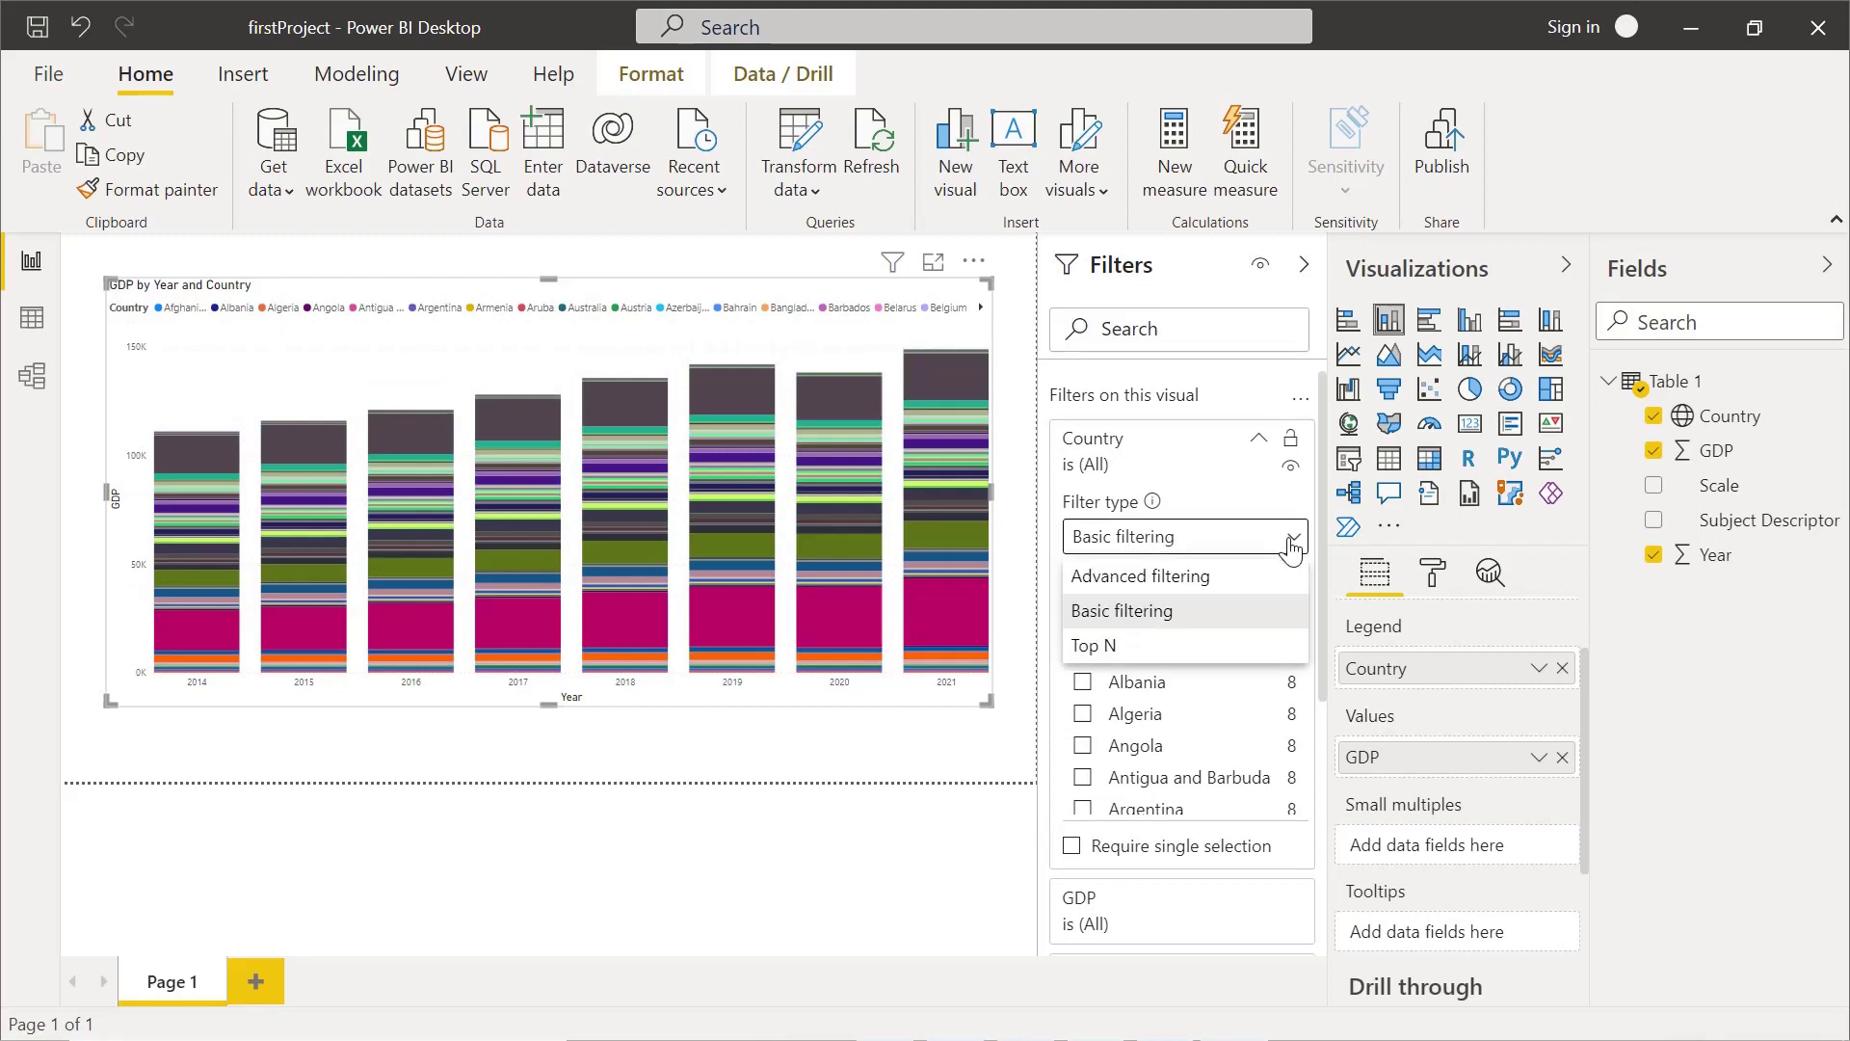
left_click(1142, 647)
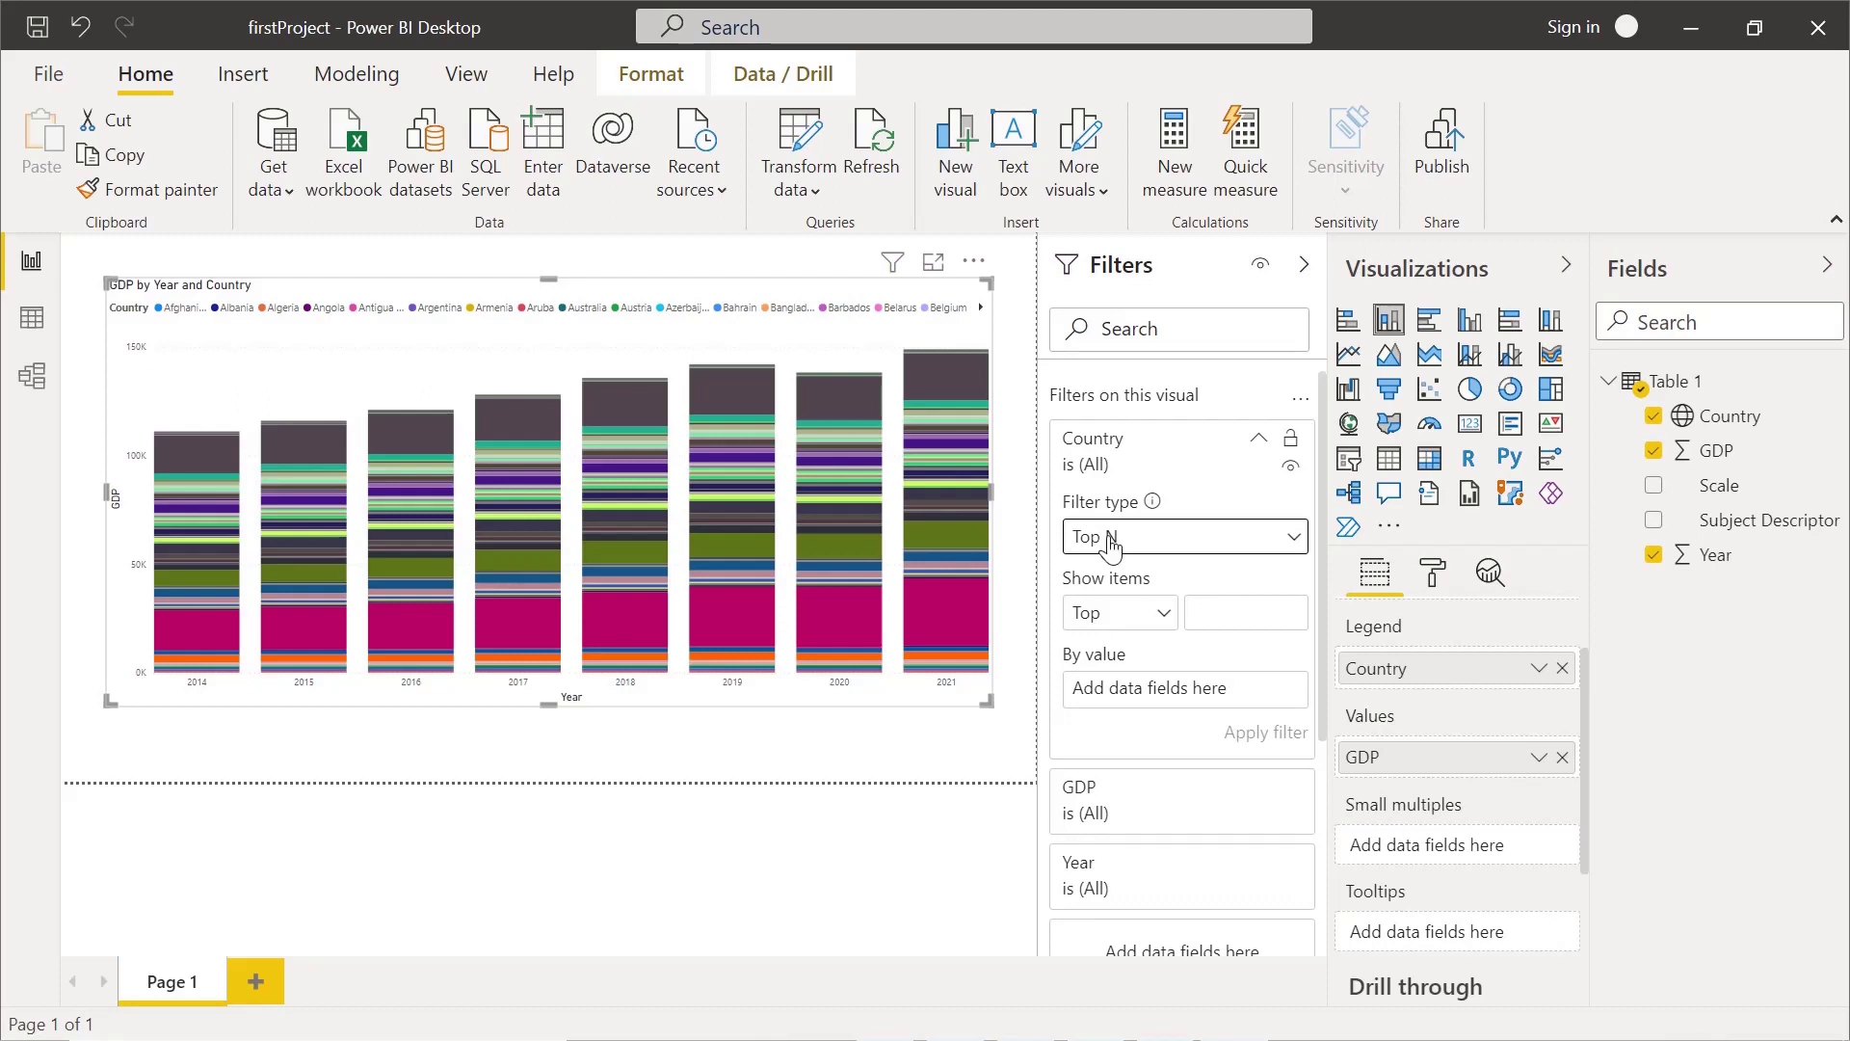
left_click(1159, 615)
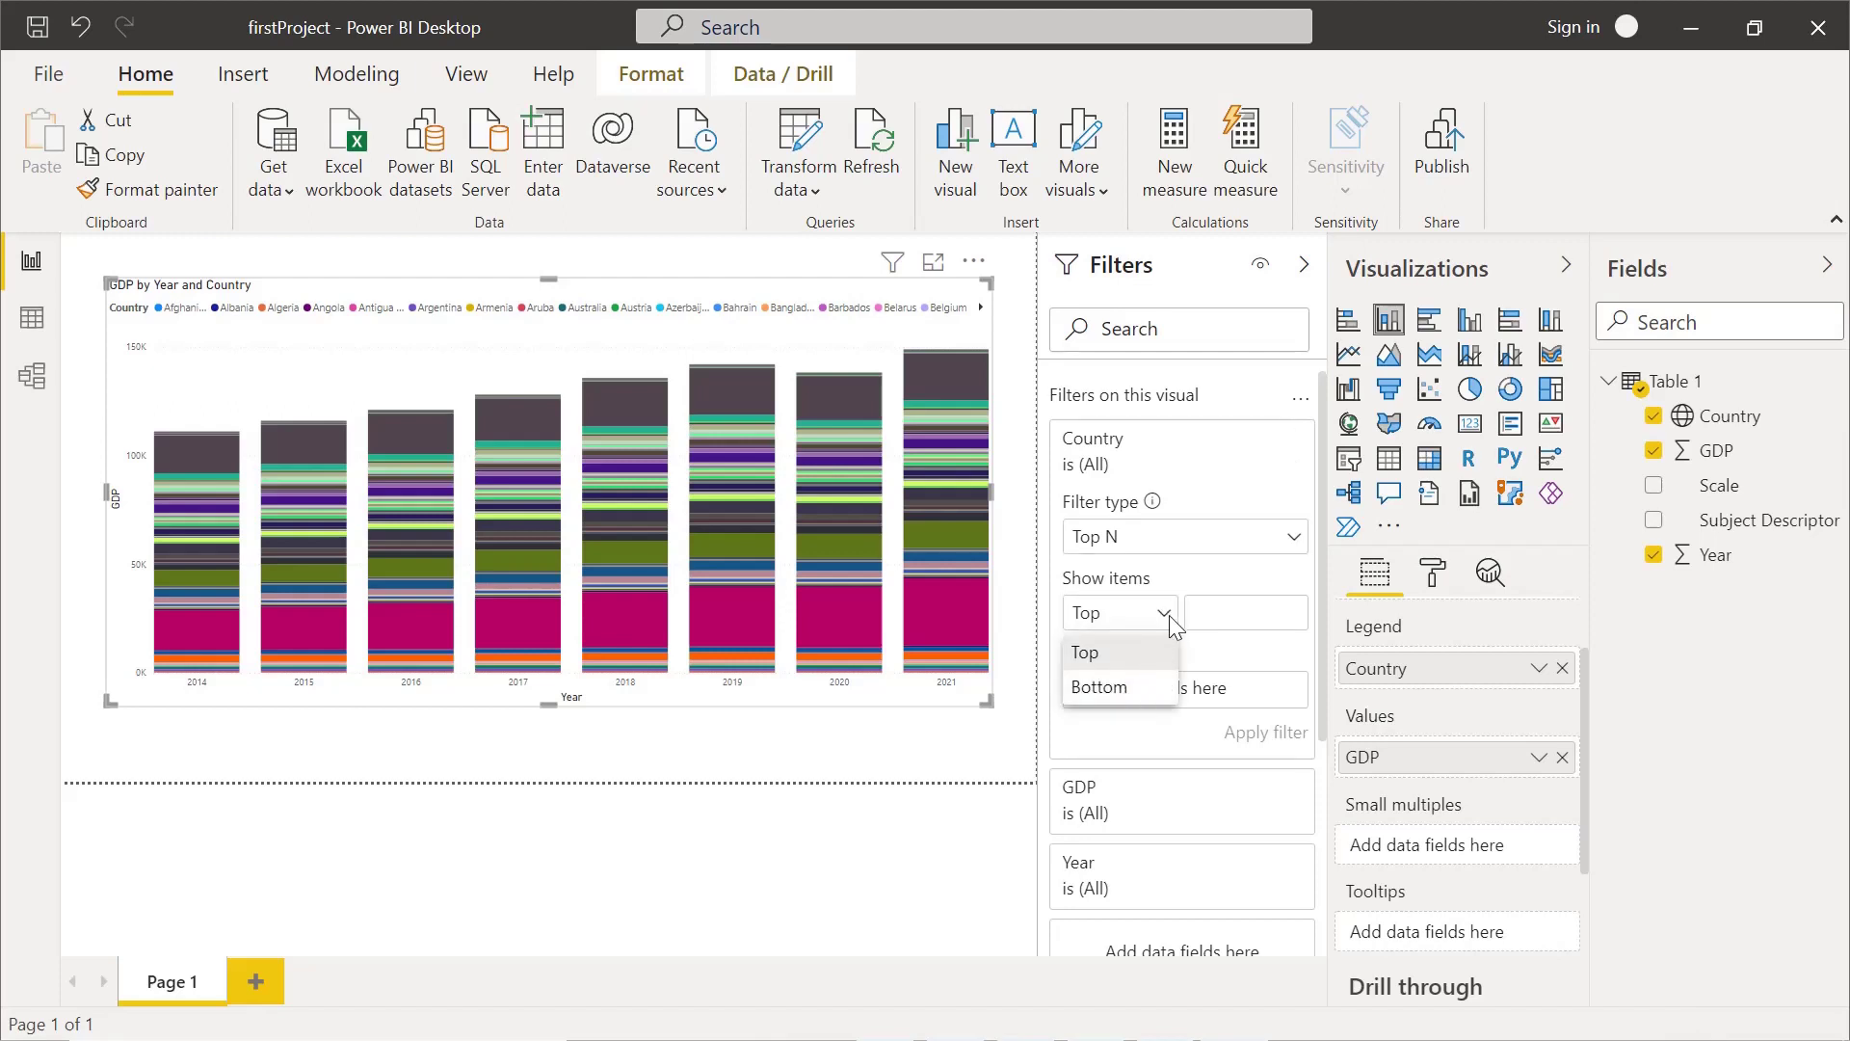
left_click(1164, 615)
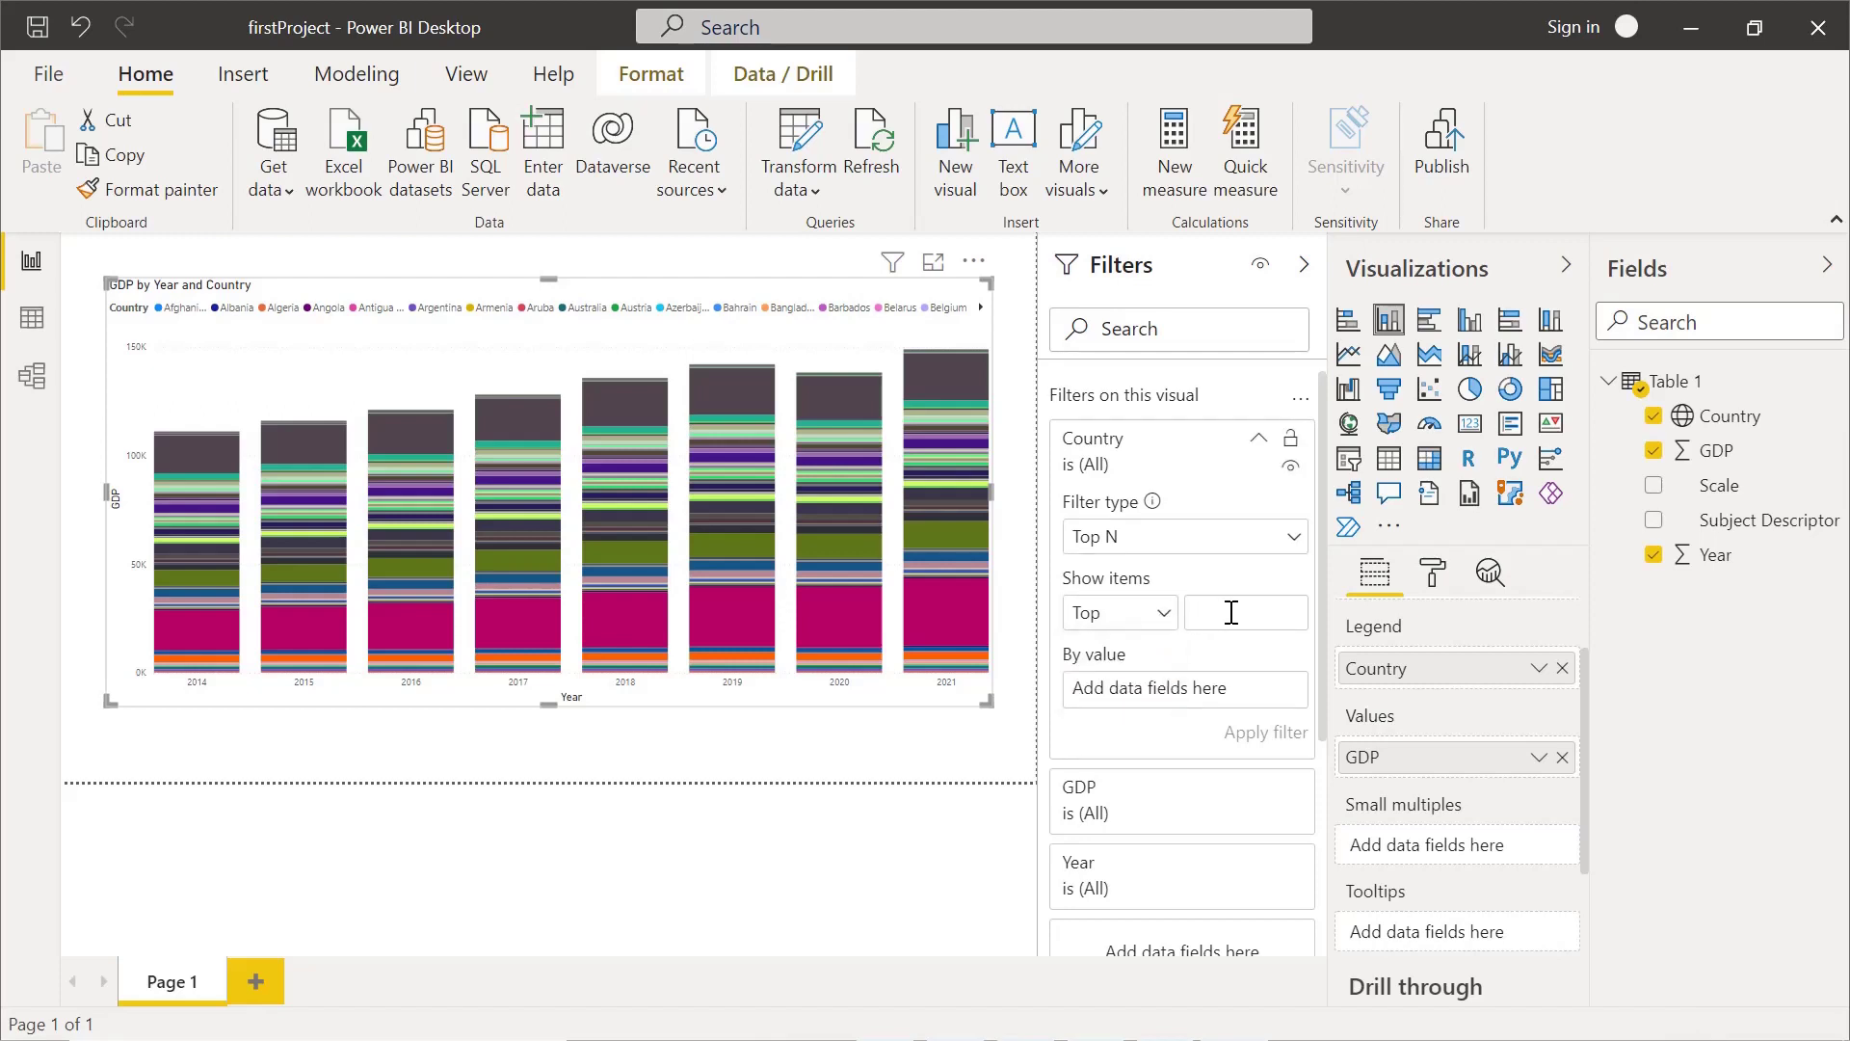
type("10")
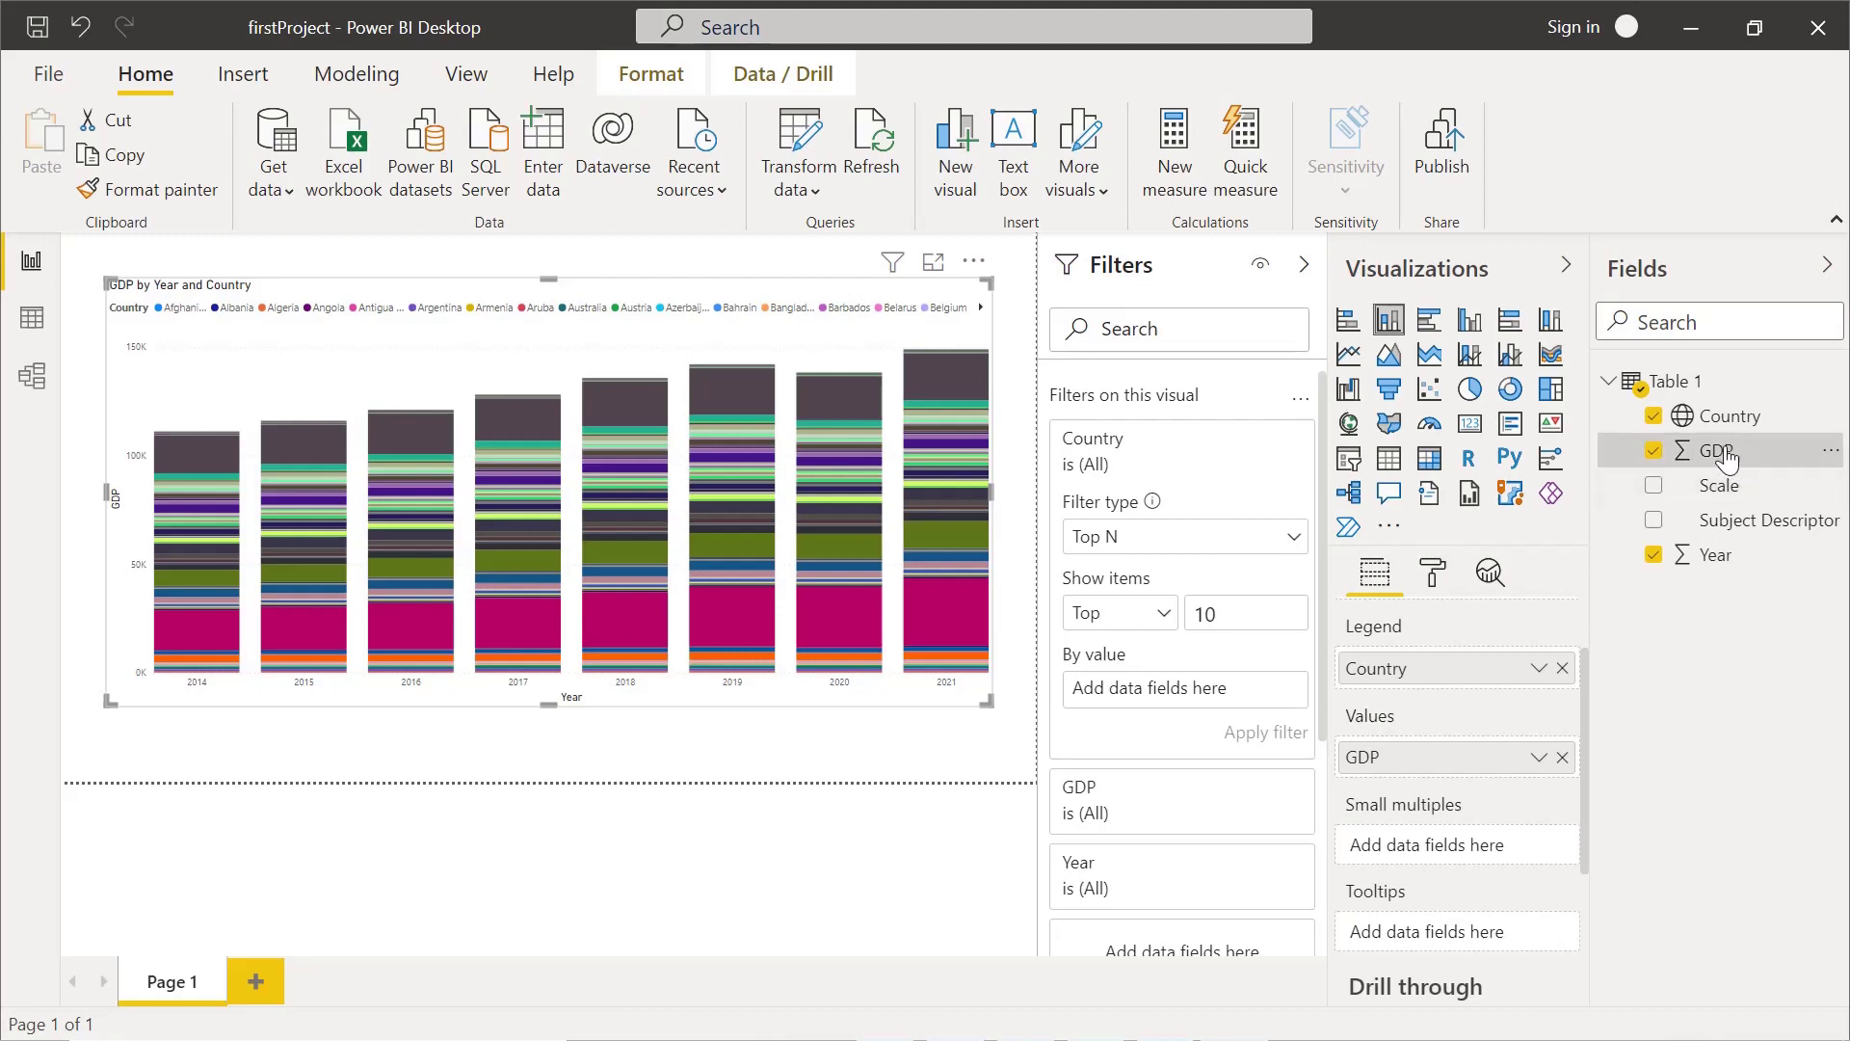
left_click_drag(1717, 450, 1162, 676)
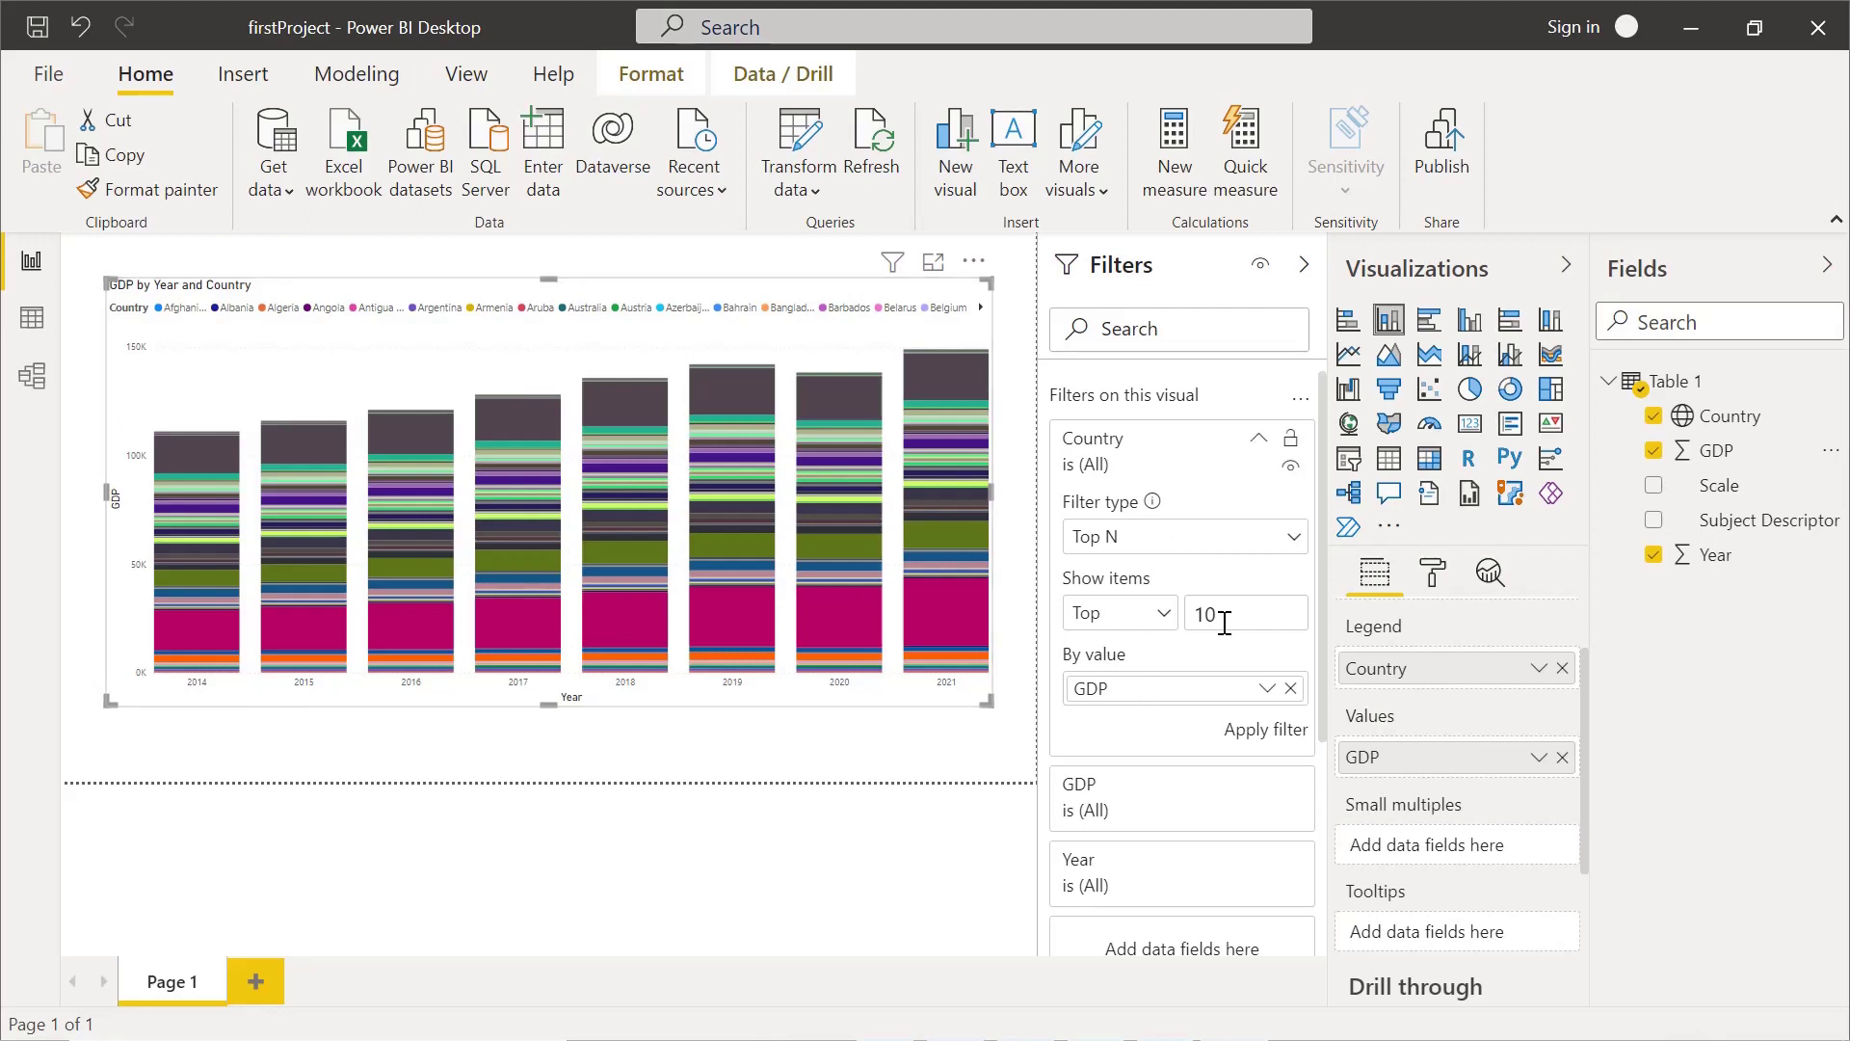
left_click(1255, 730)
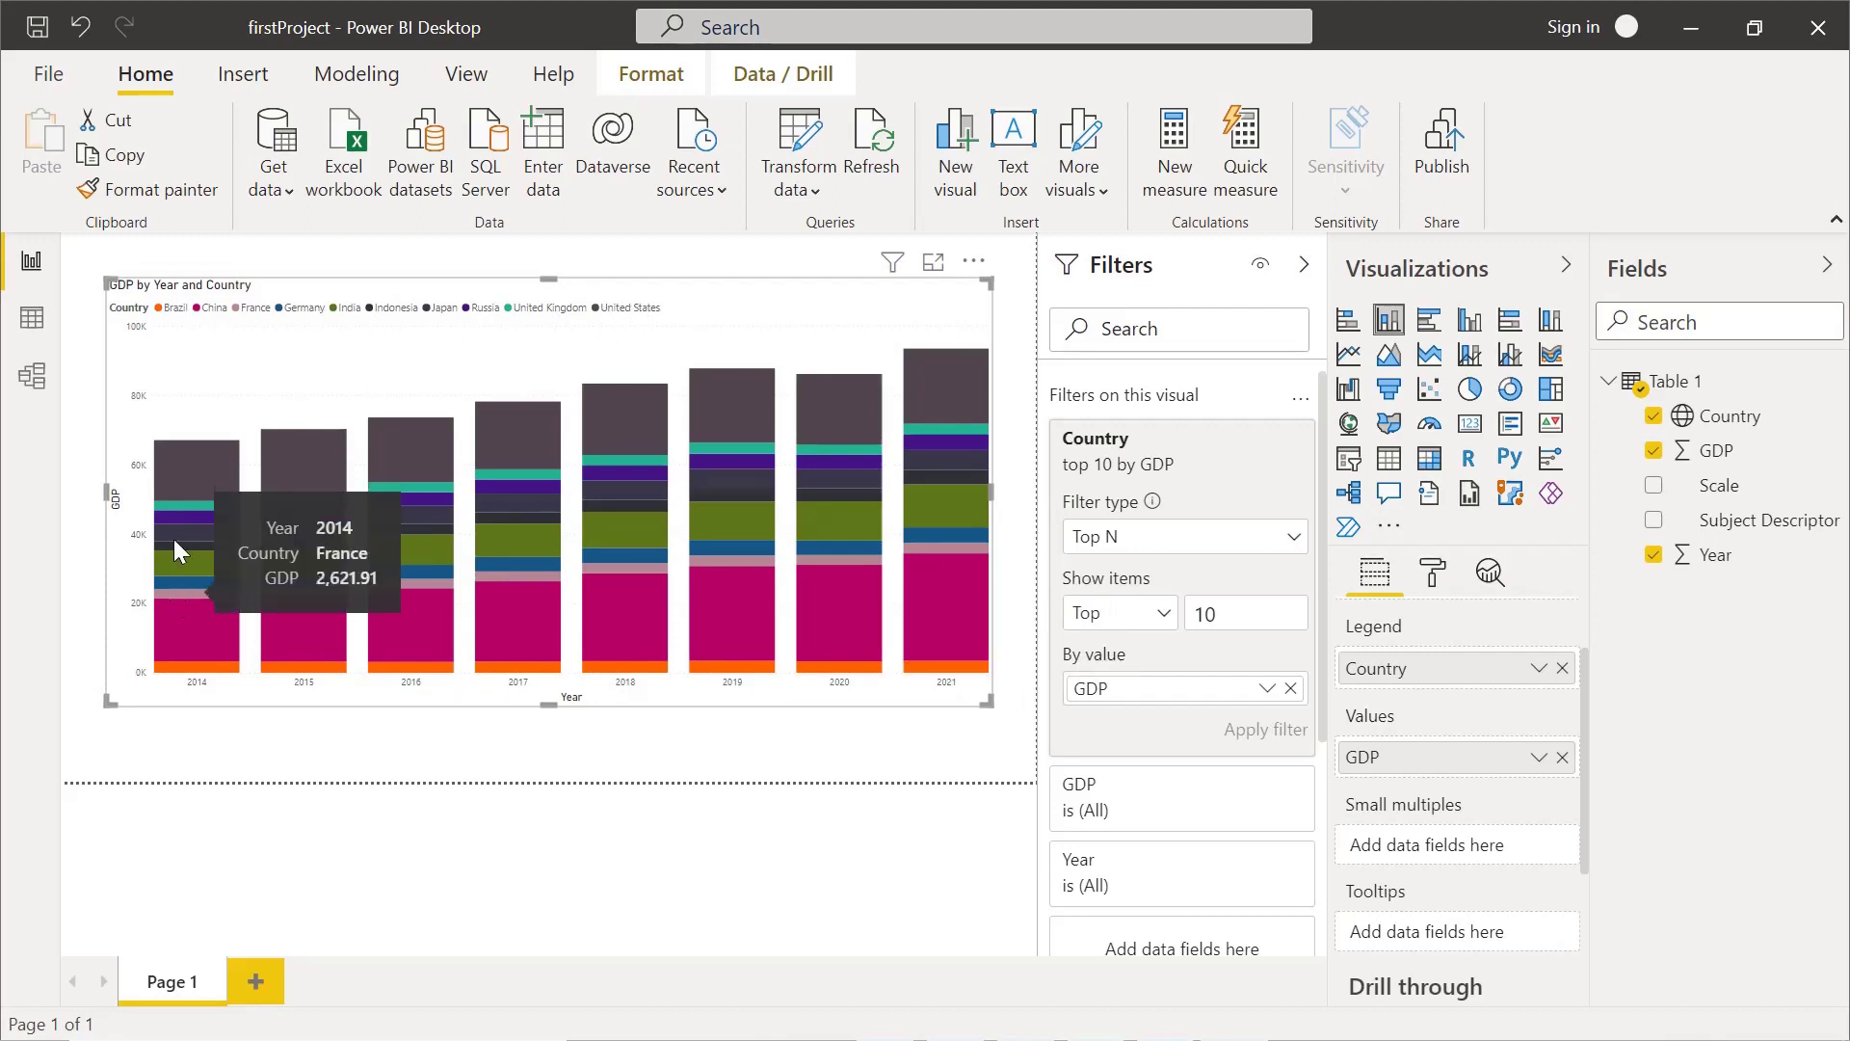
Step: Convert the stacked column chart to a map and remove the Year field from it
mouse_move(218, 465)
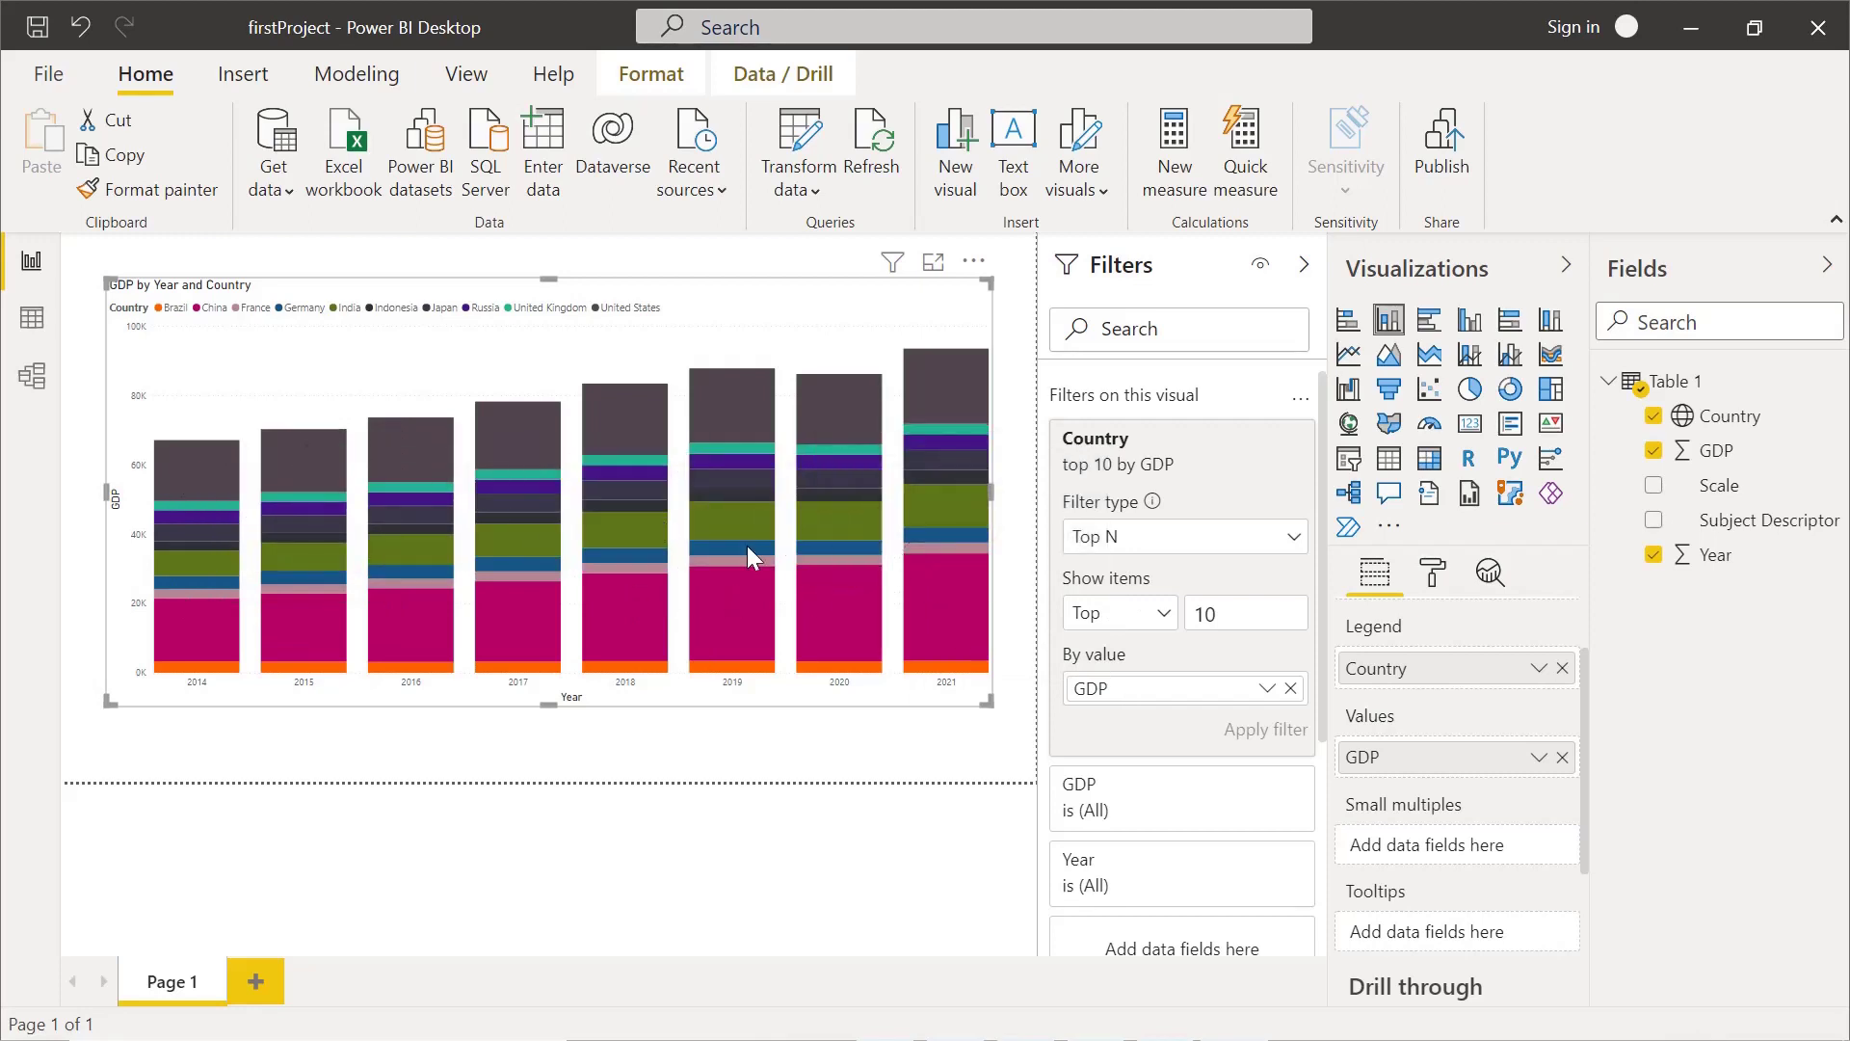
mouse_move(780, 583)
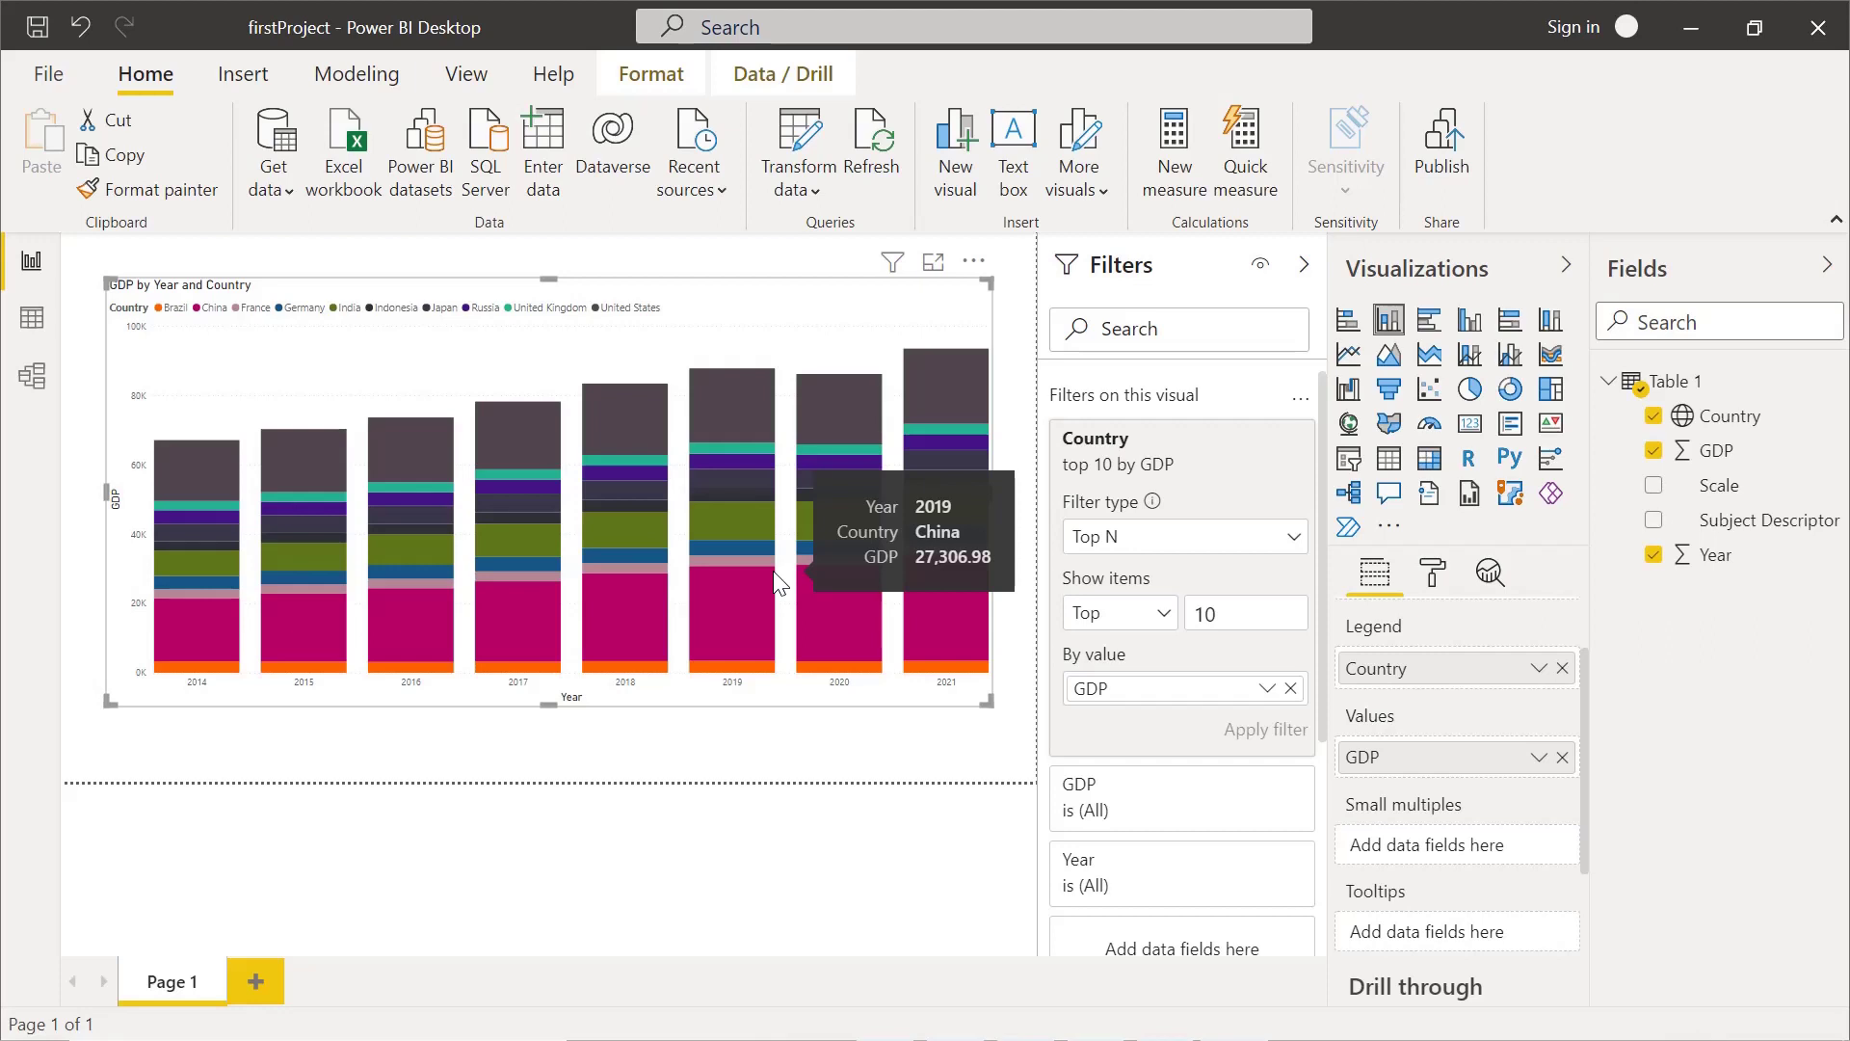
left_click(1351, 425)
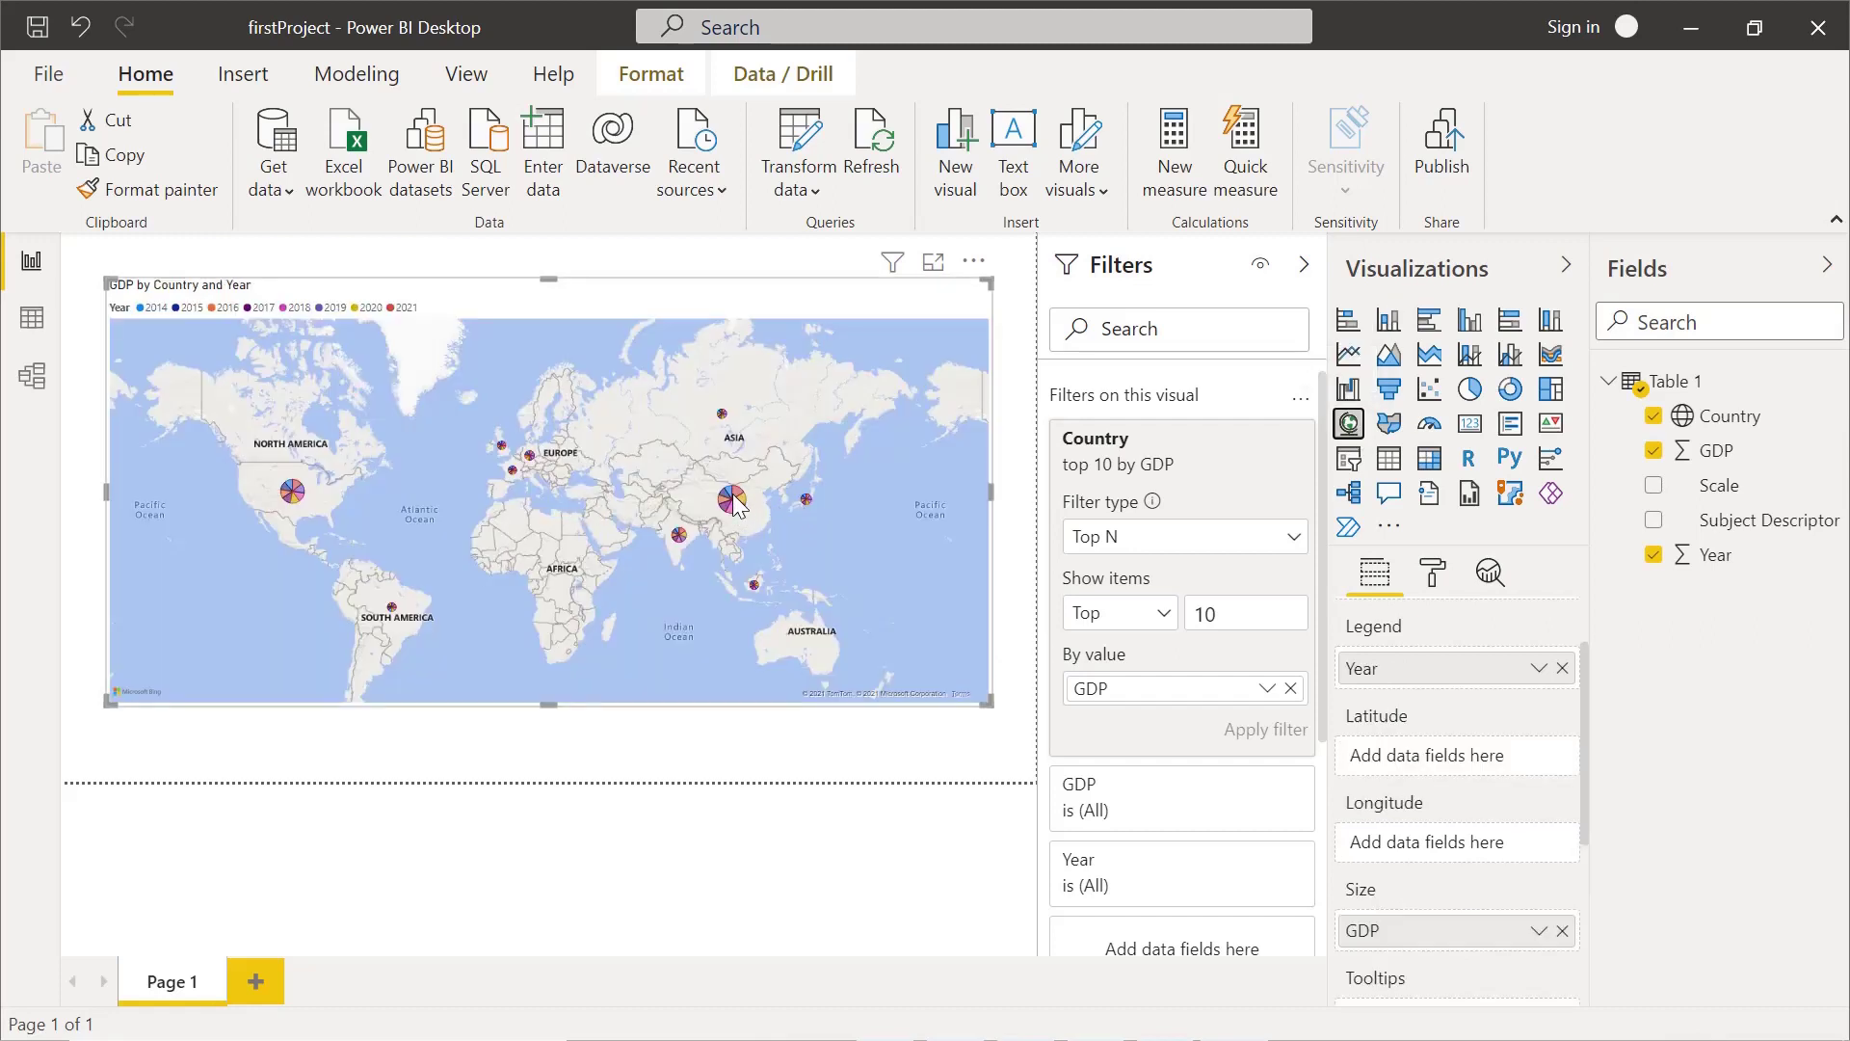
mouse_move(735, 499)
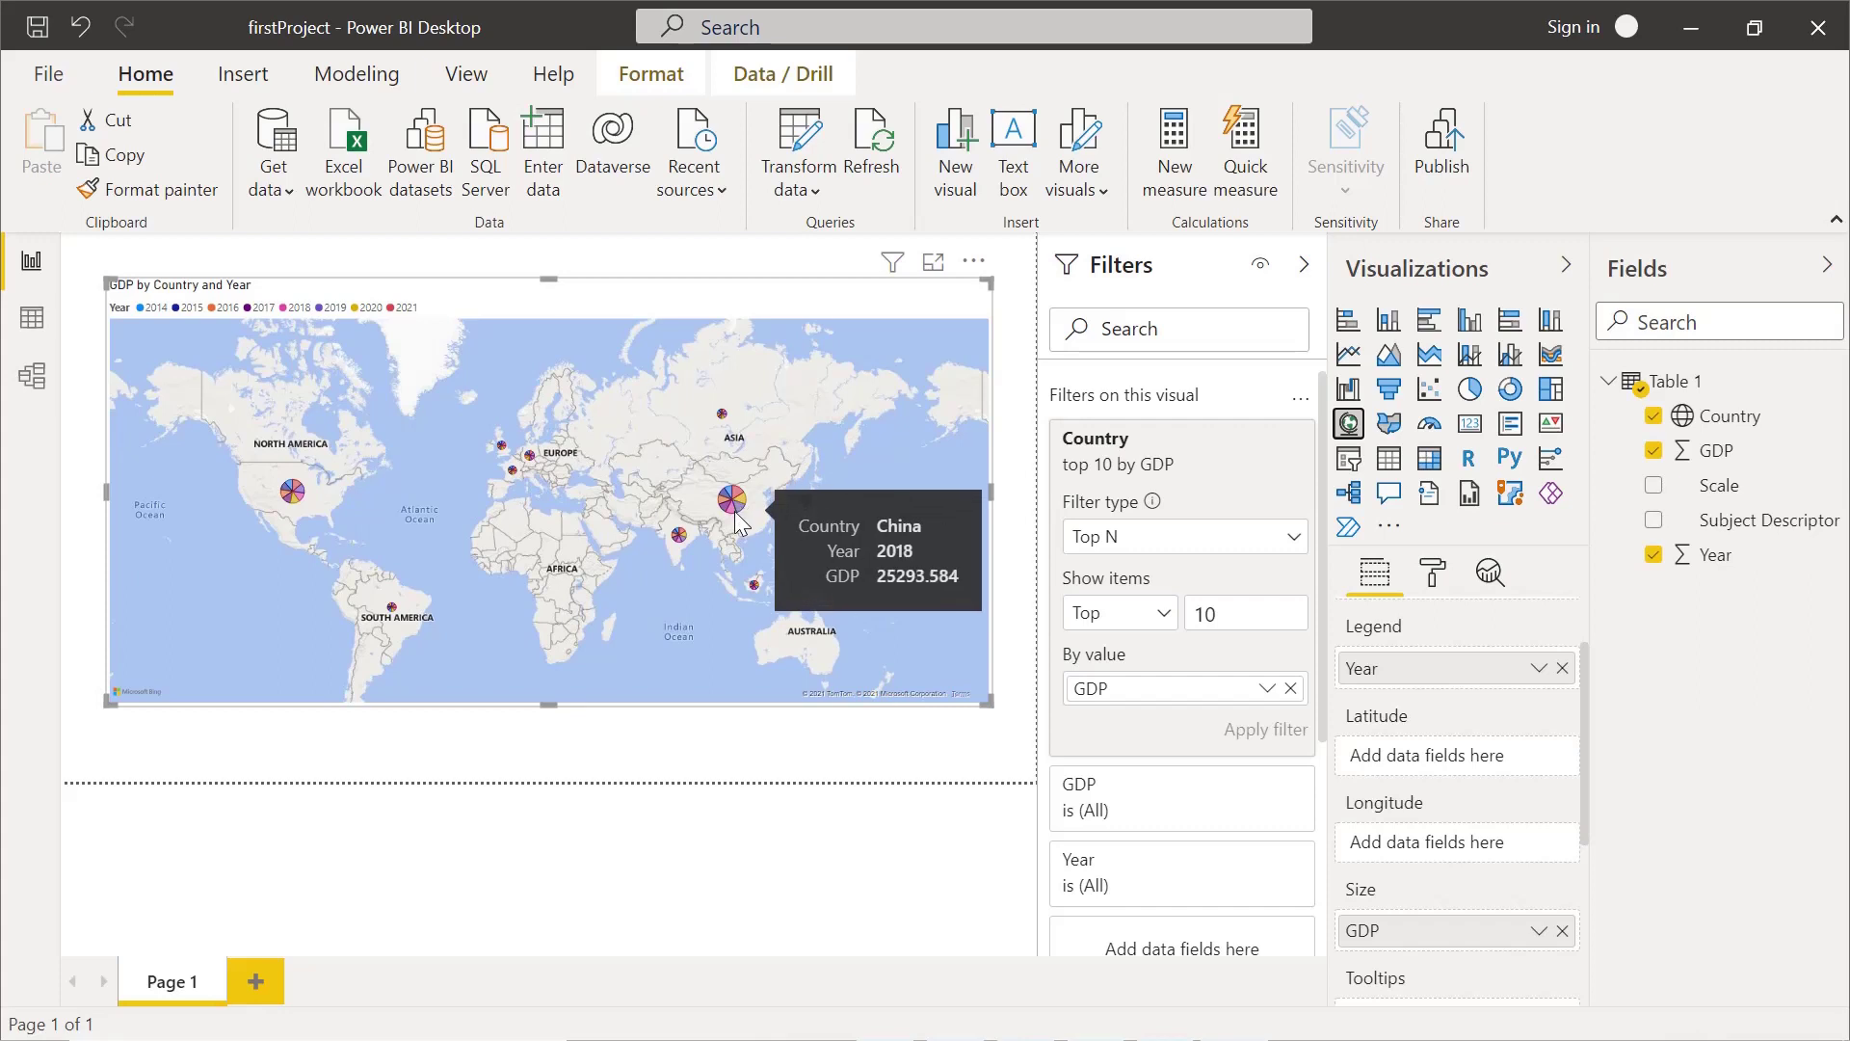
left_click(1654, 556)
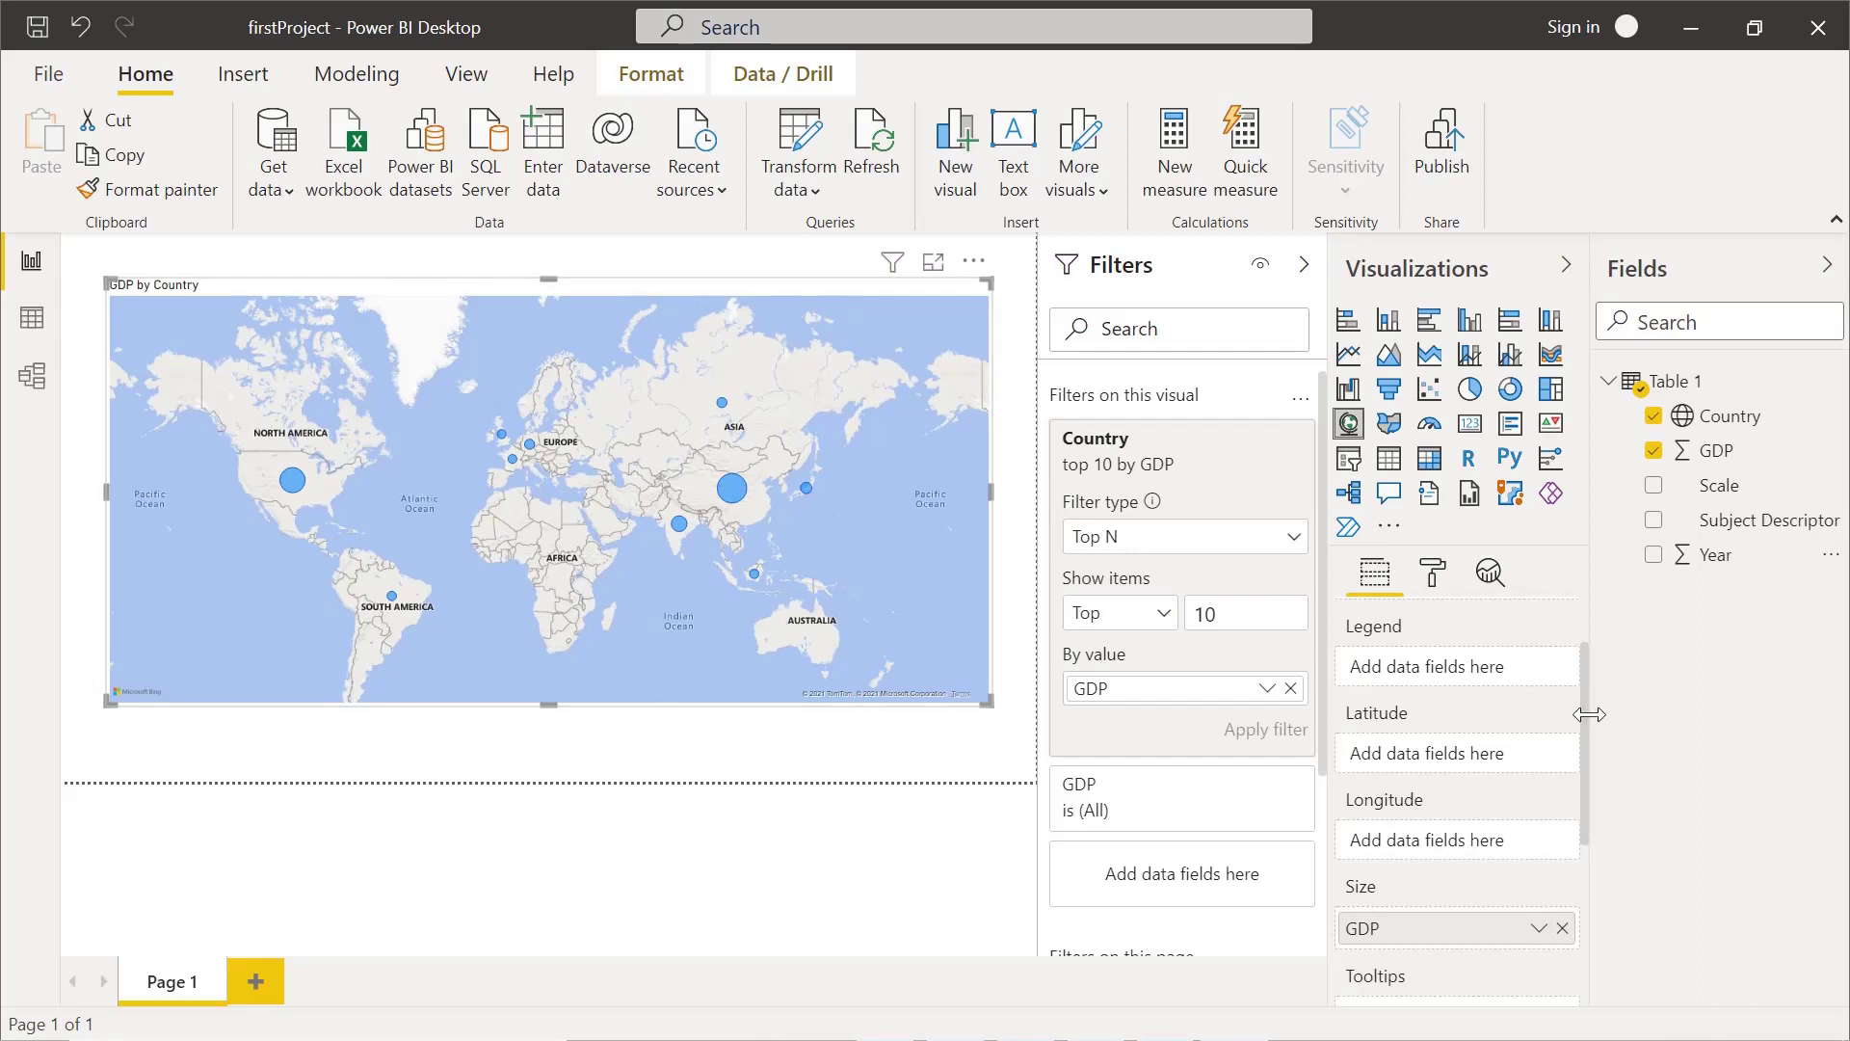
Step: Turn on the category labels in the map's formatting so each bubble carries its country name
left_click_drag(1580, 719, 1577, 899)
scroll(1591, 732, "up", 1)
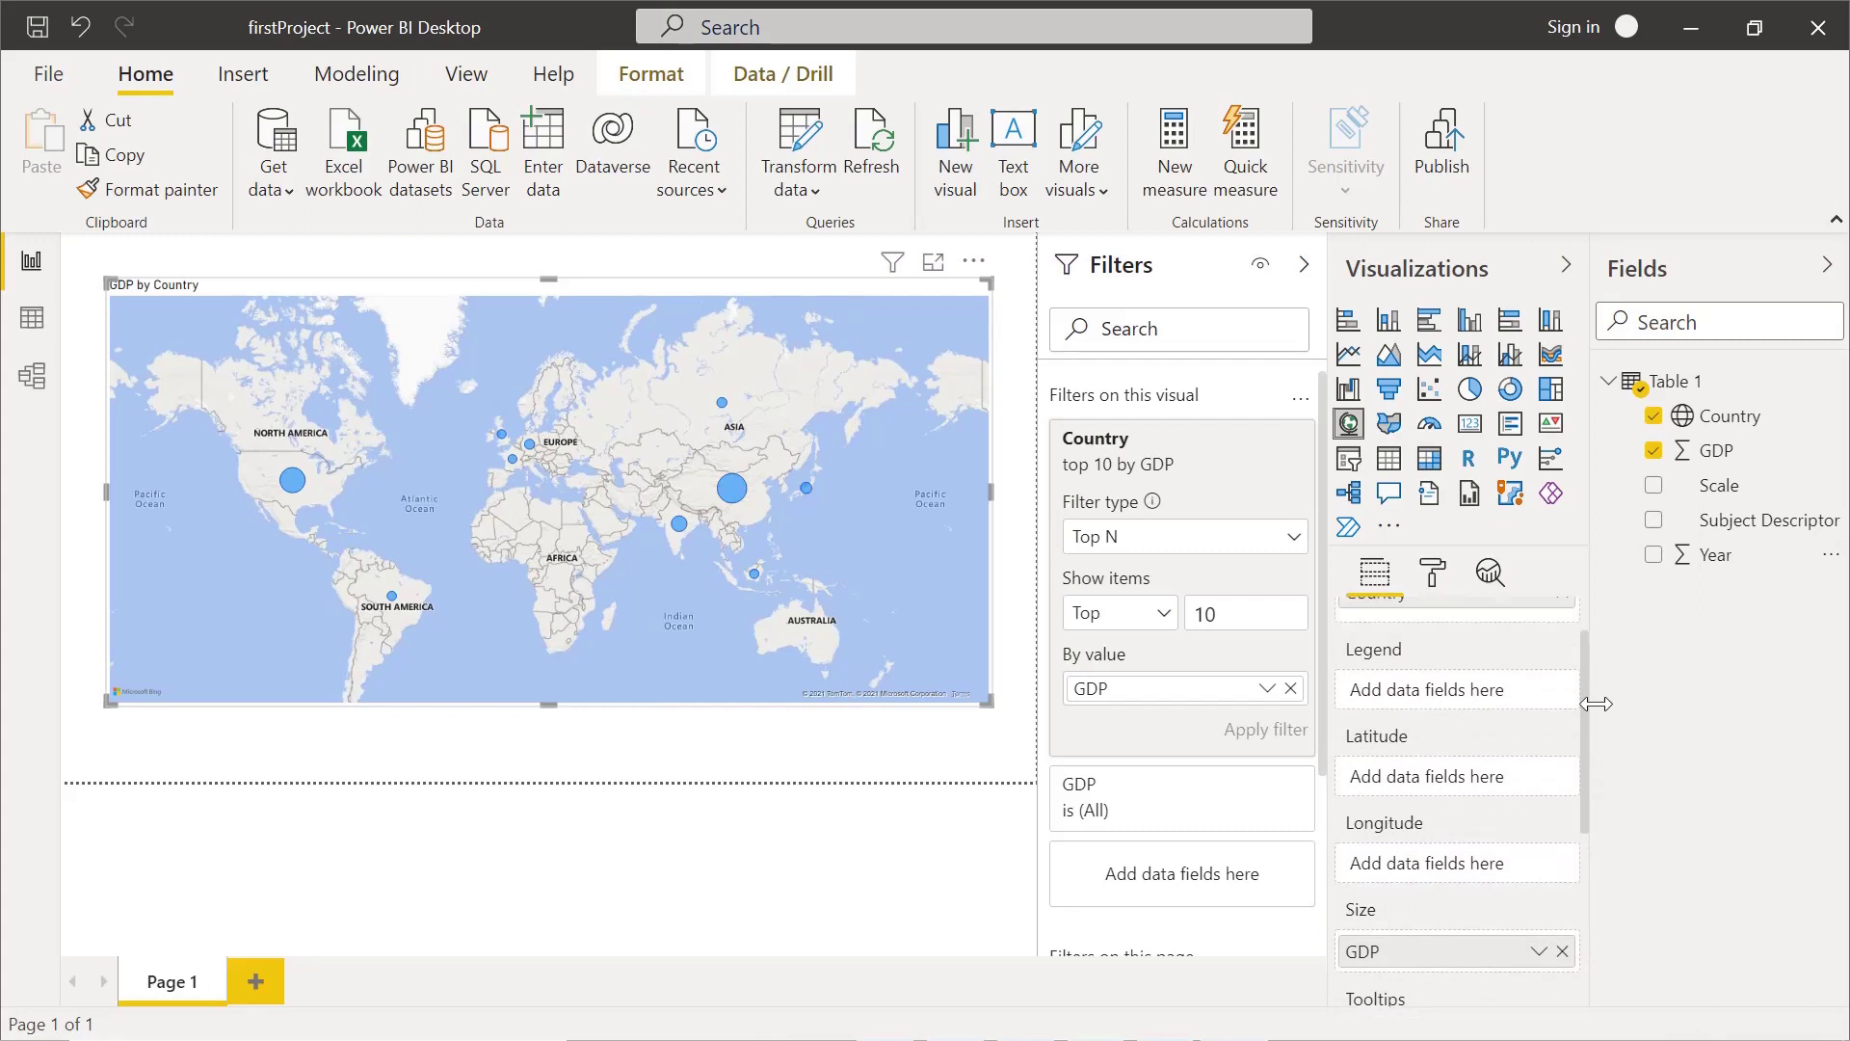
scroll(1595, 699, "up", 1)
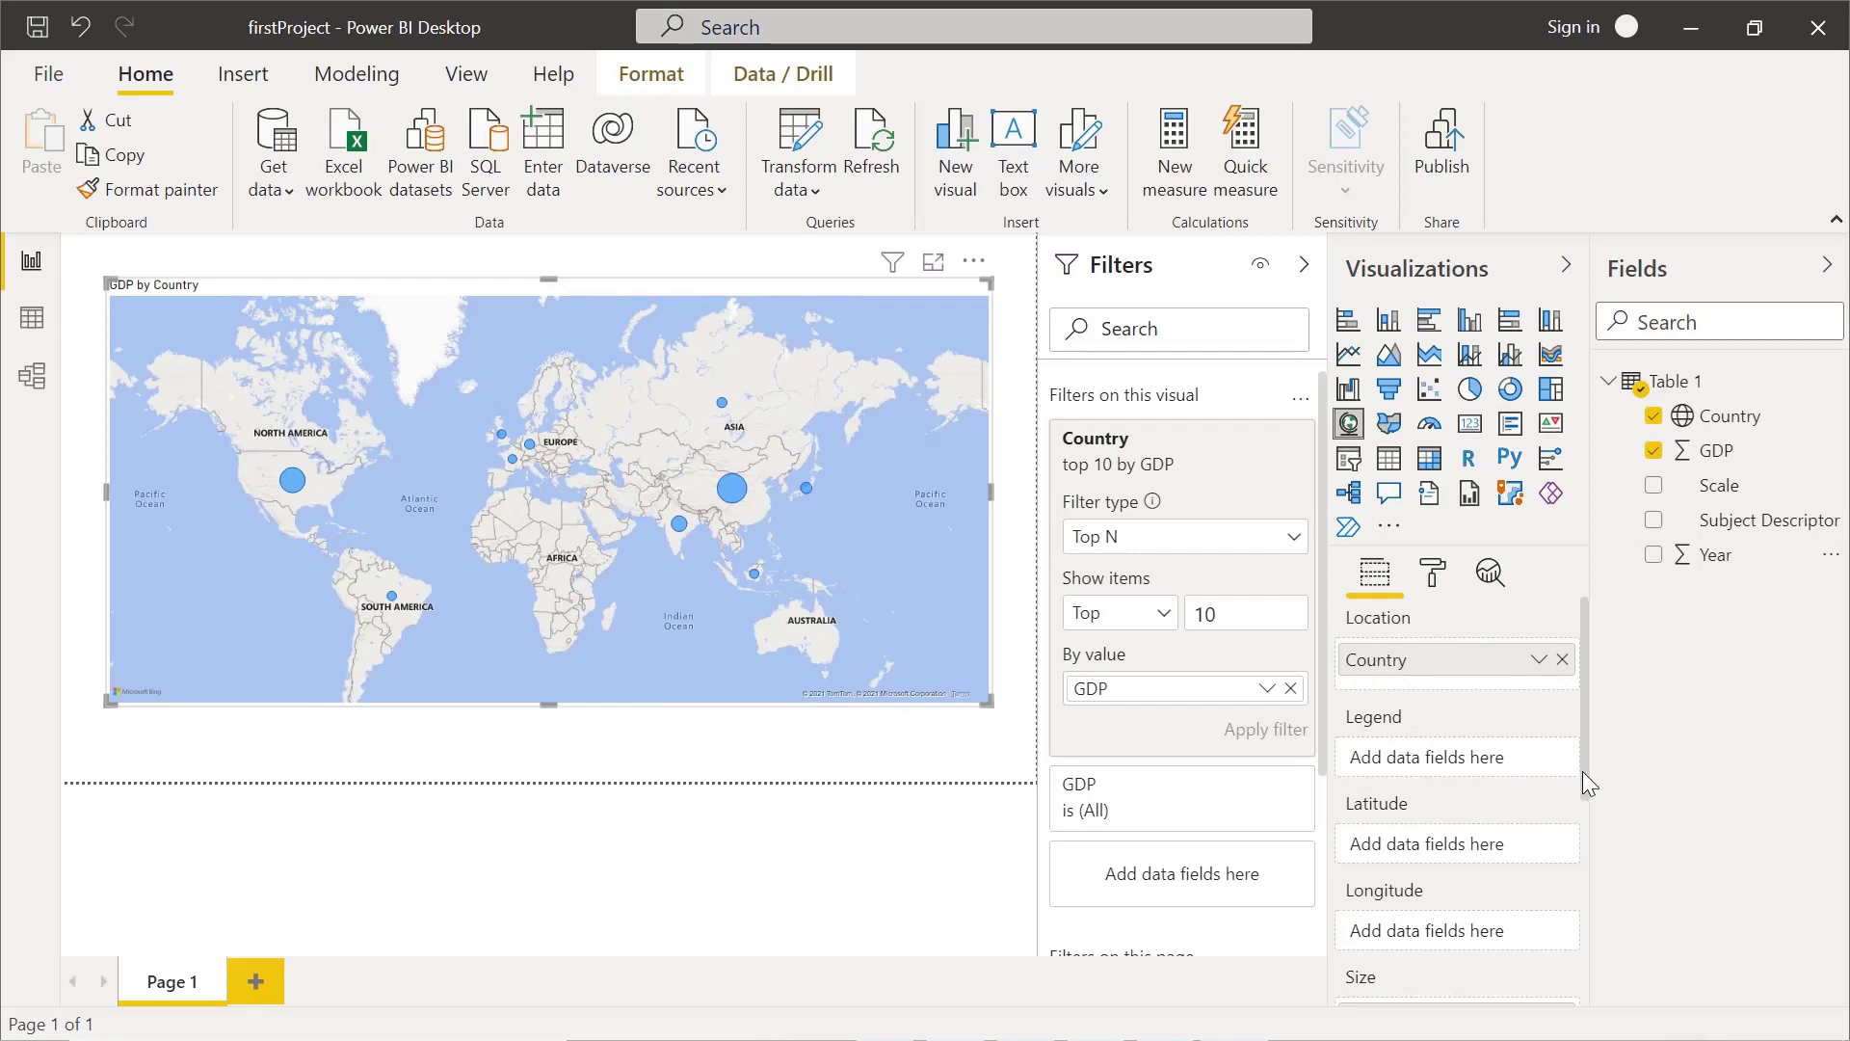
left_click_drag(1582, 773, 1603, 708)
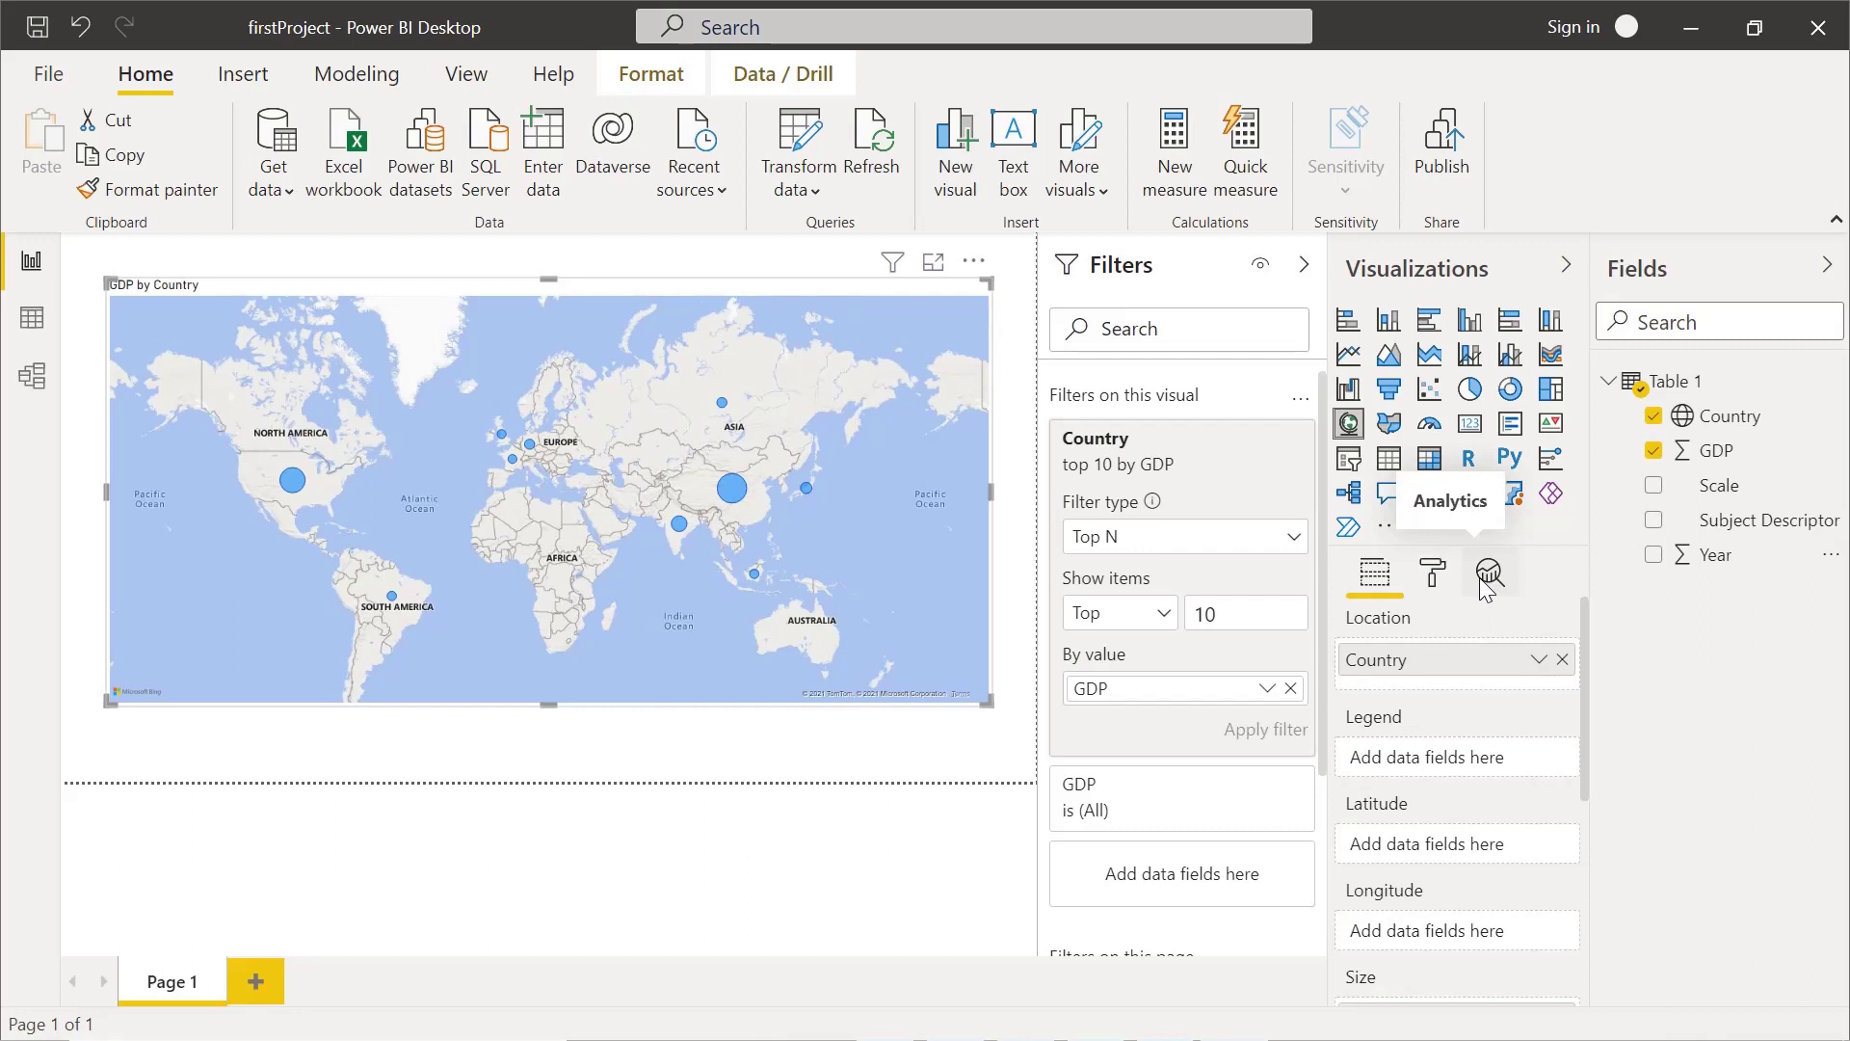
left_click(1429, 583)
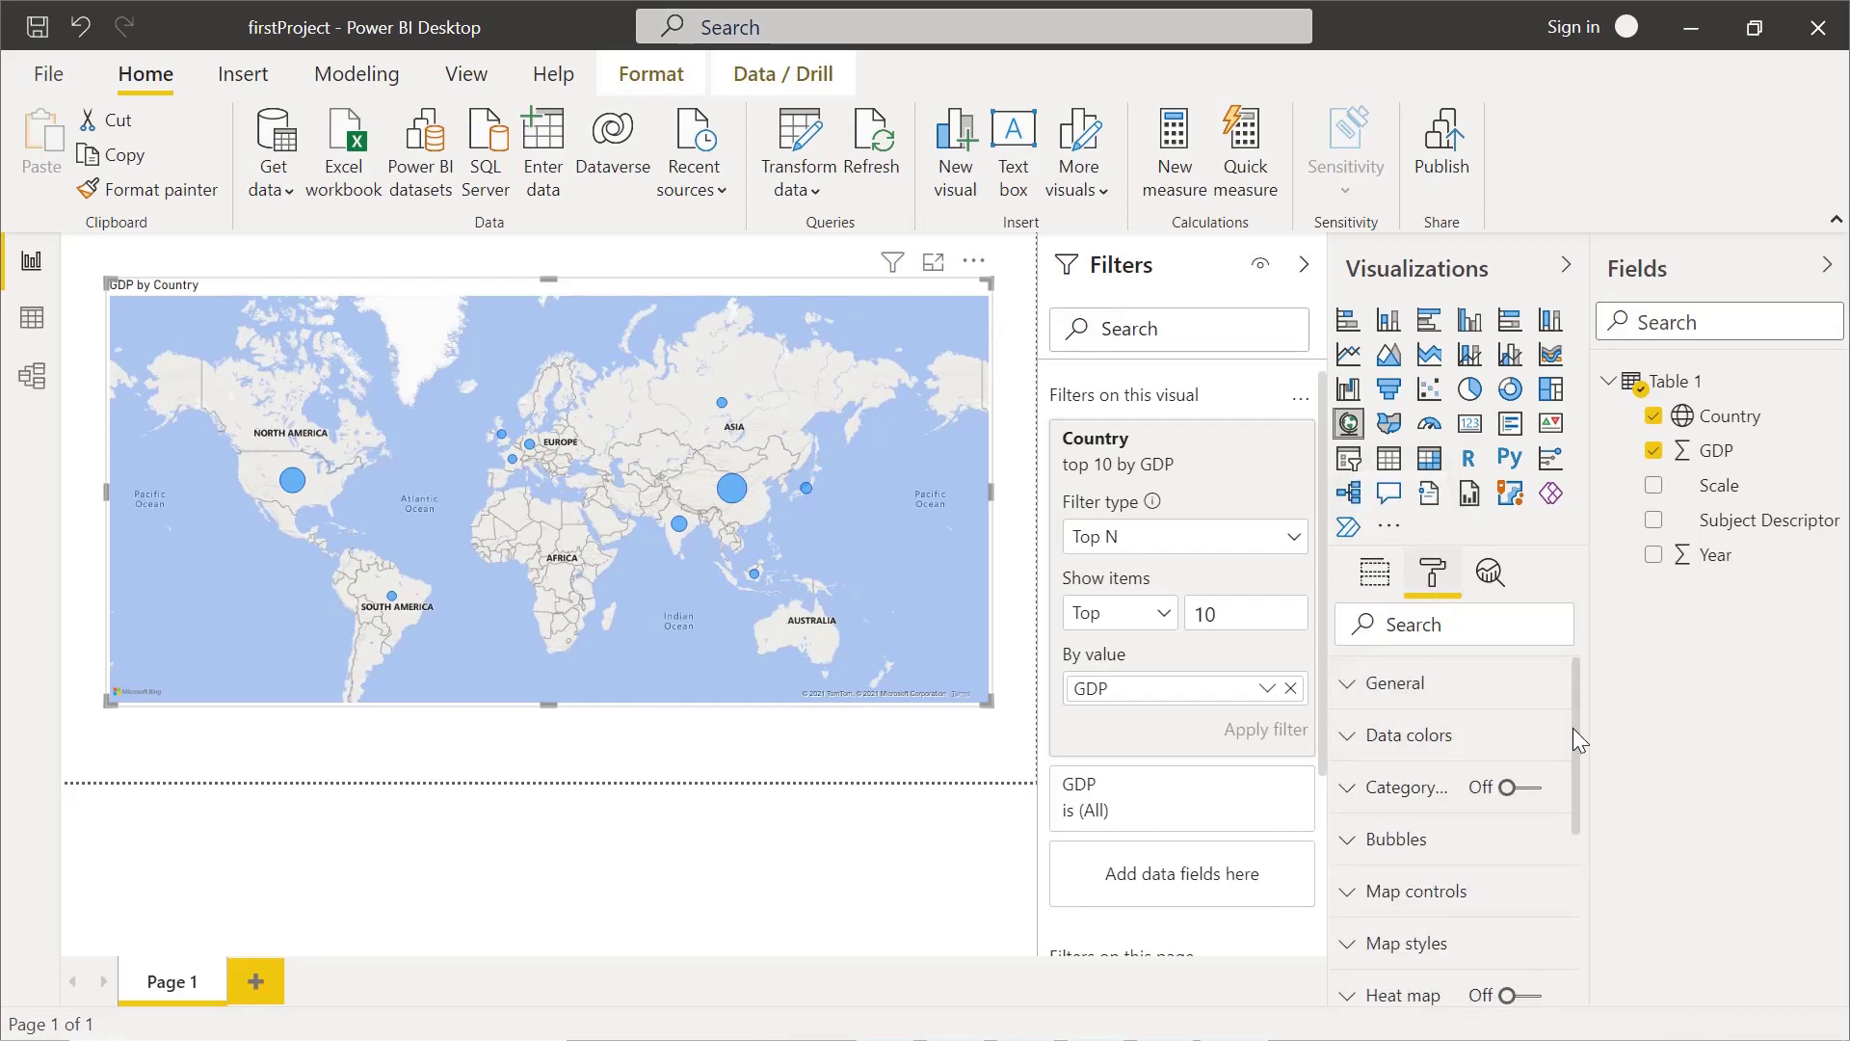
scroll(1575, 735, "down", 1)
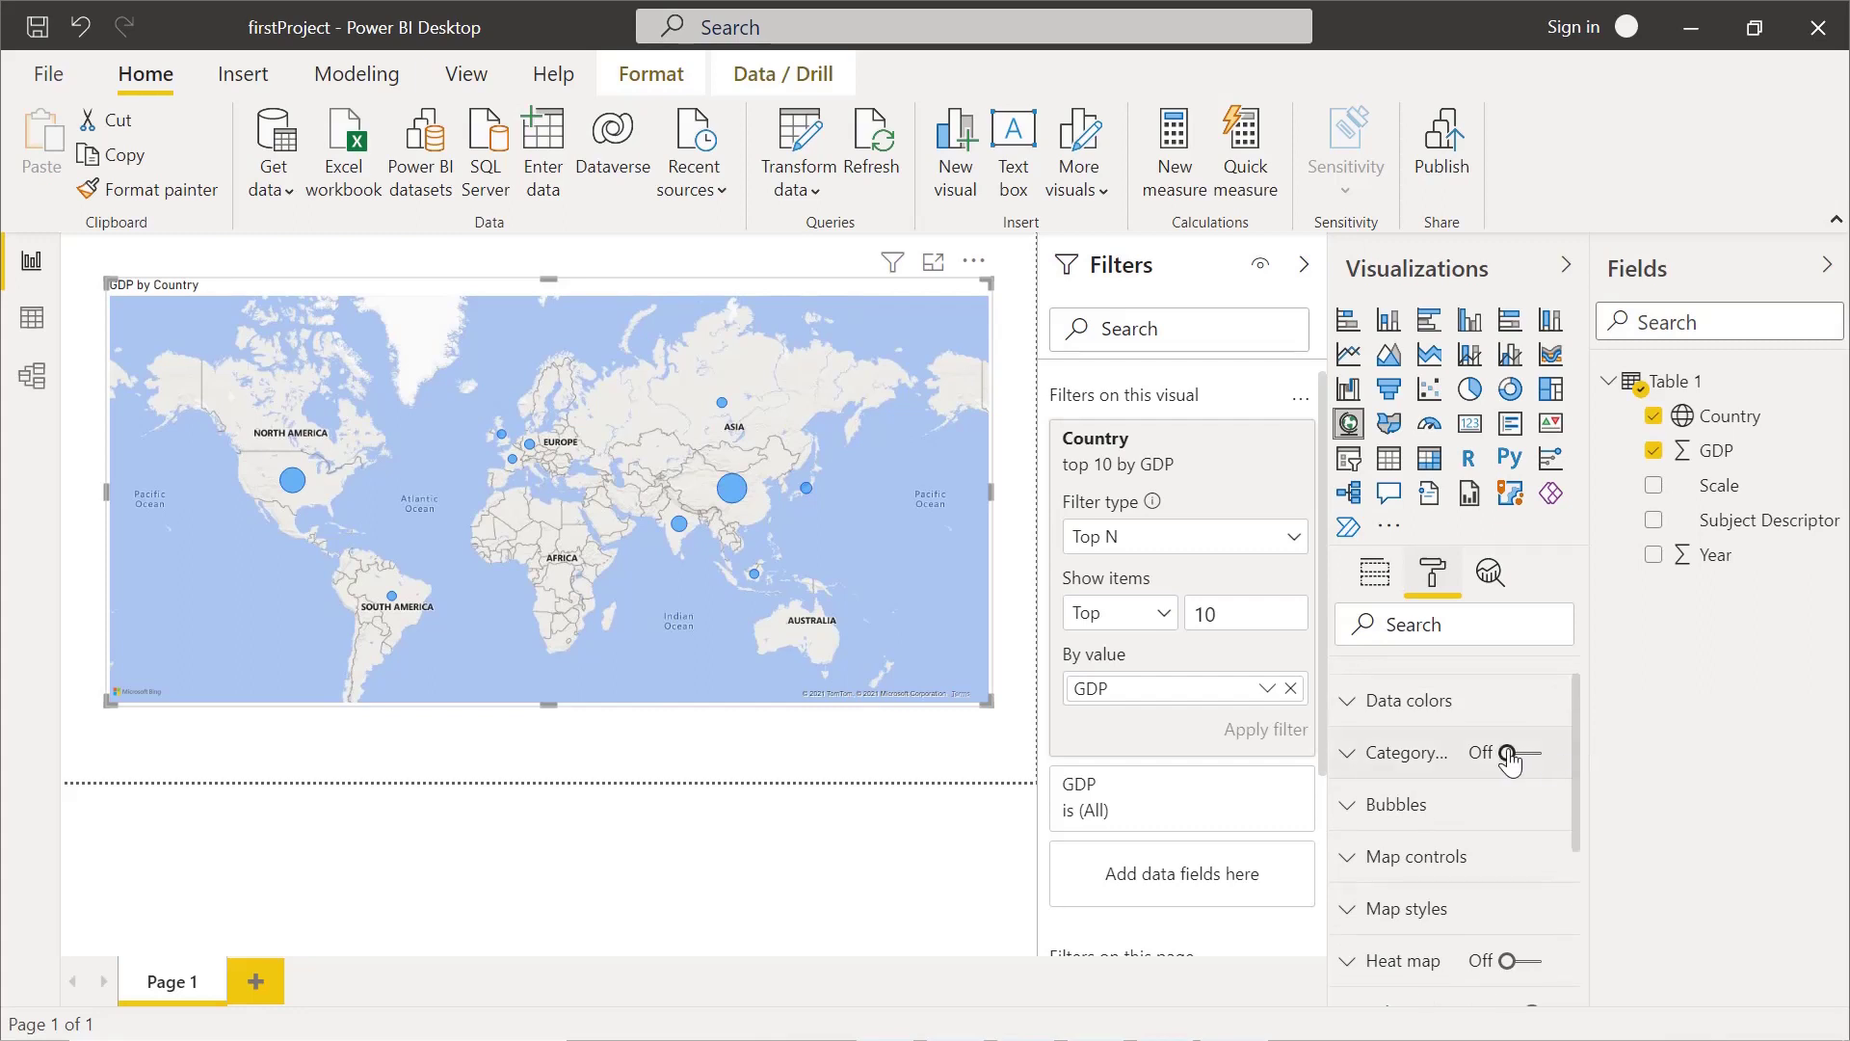
left_click_drag(1507, 753, 1543, 753)
left_click(1511, 753)
Step: Set the map's category label colour to gold and their text size to 14 pt
left_click(1375, 757)
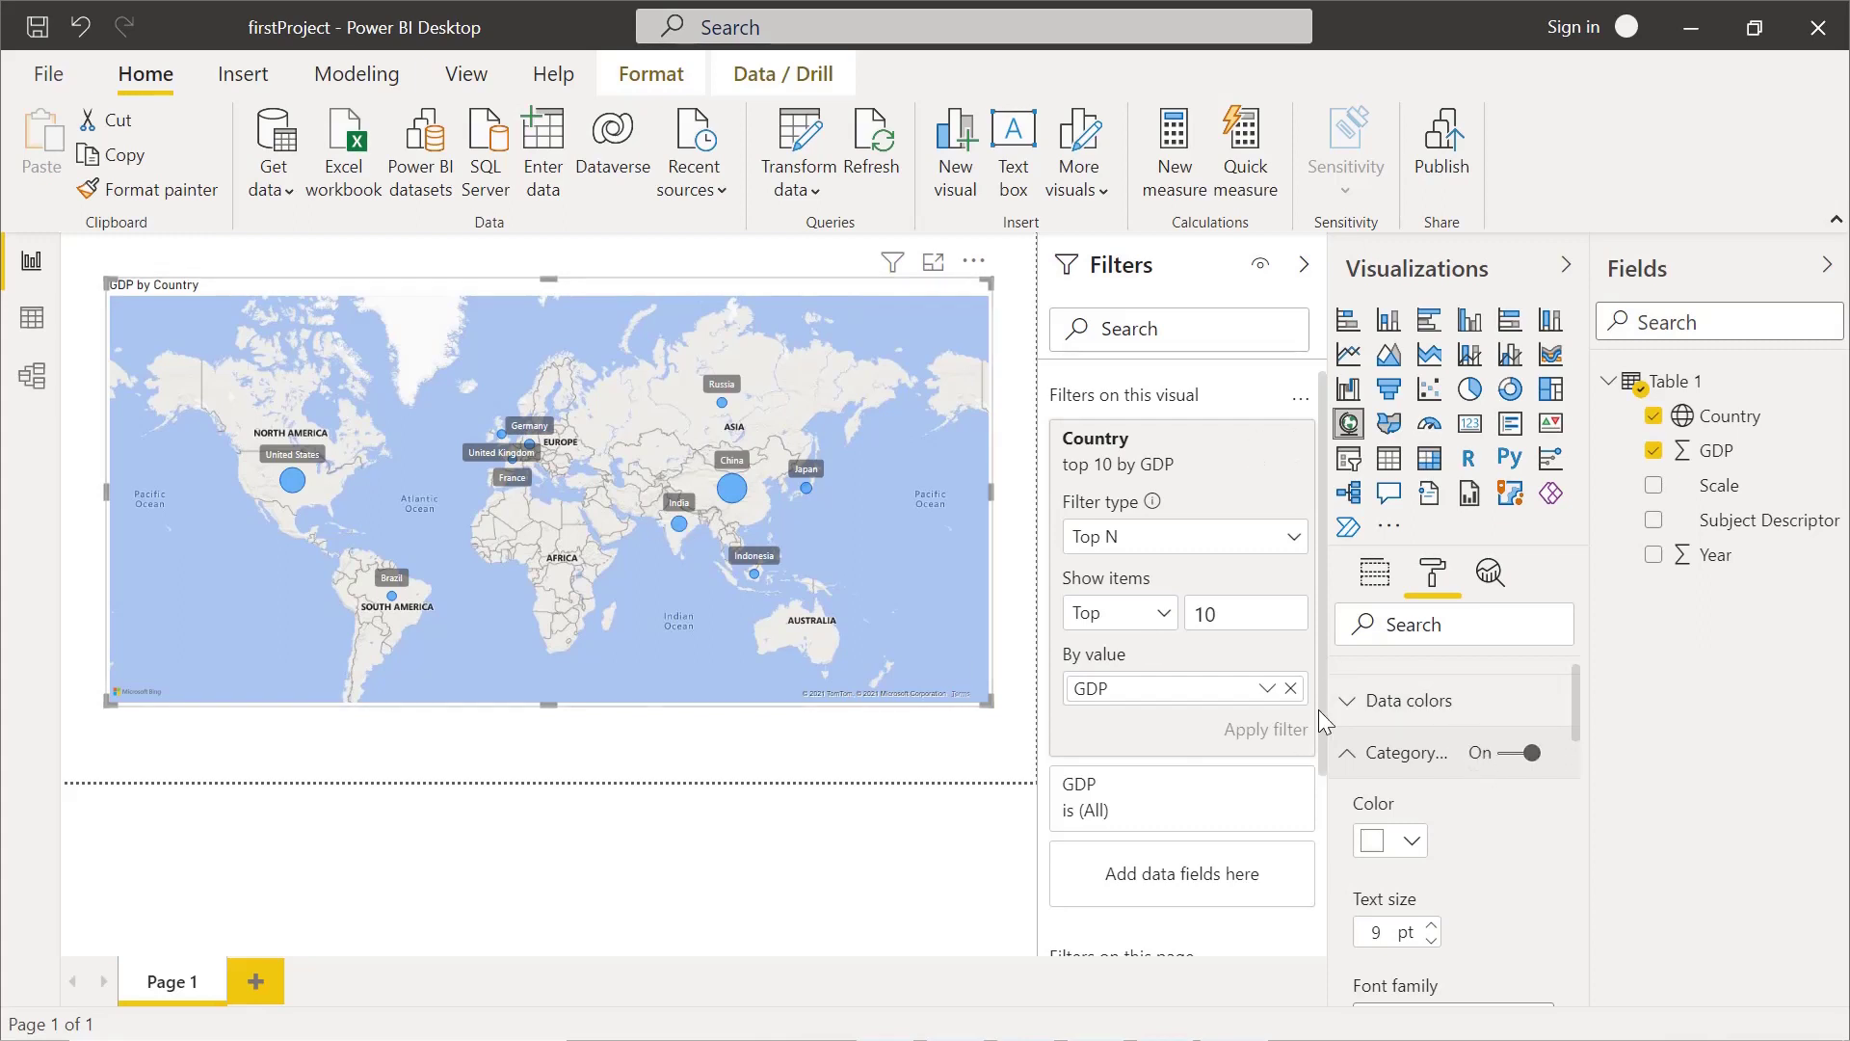
left_click(1411, 842)
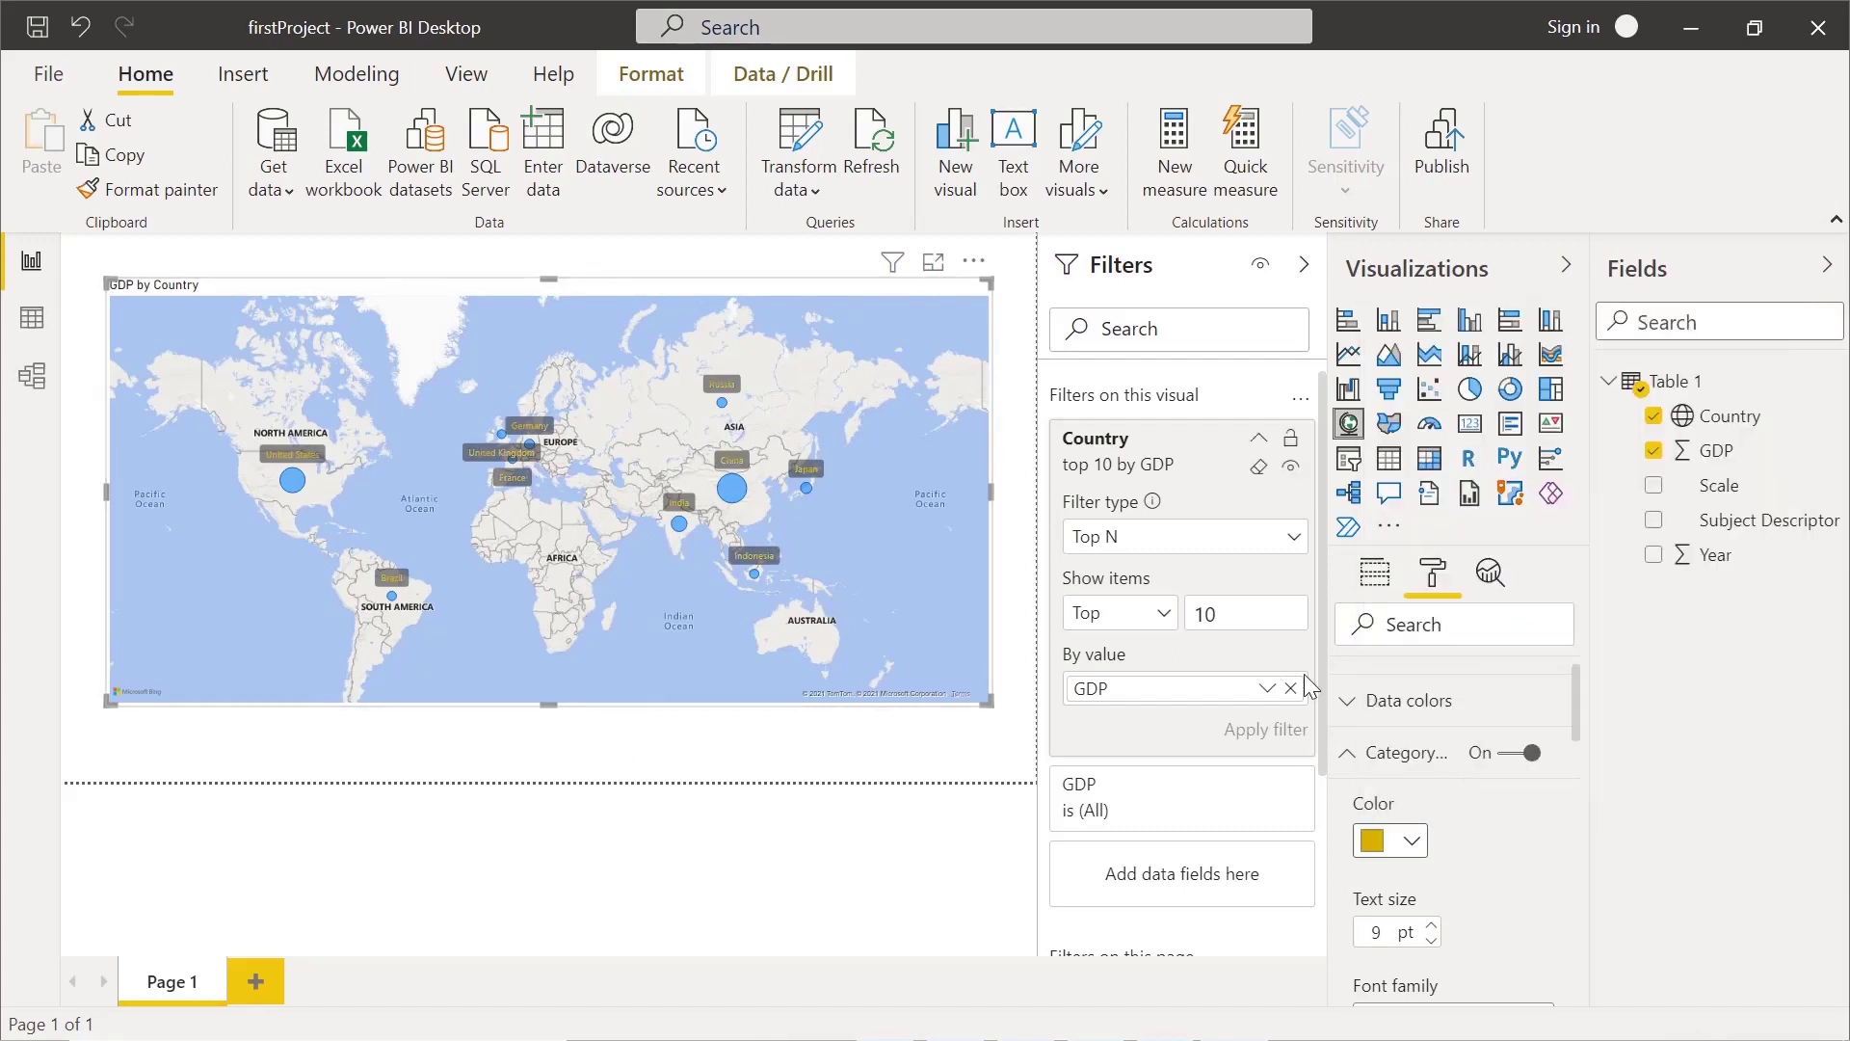
left_click(1431, 925)
left_click(1431, 925)
left_click(1432, 925)
left_click(1431, 925)
left_click(1432, 926)
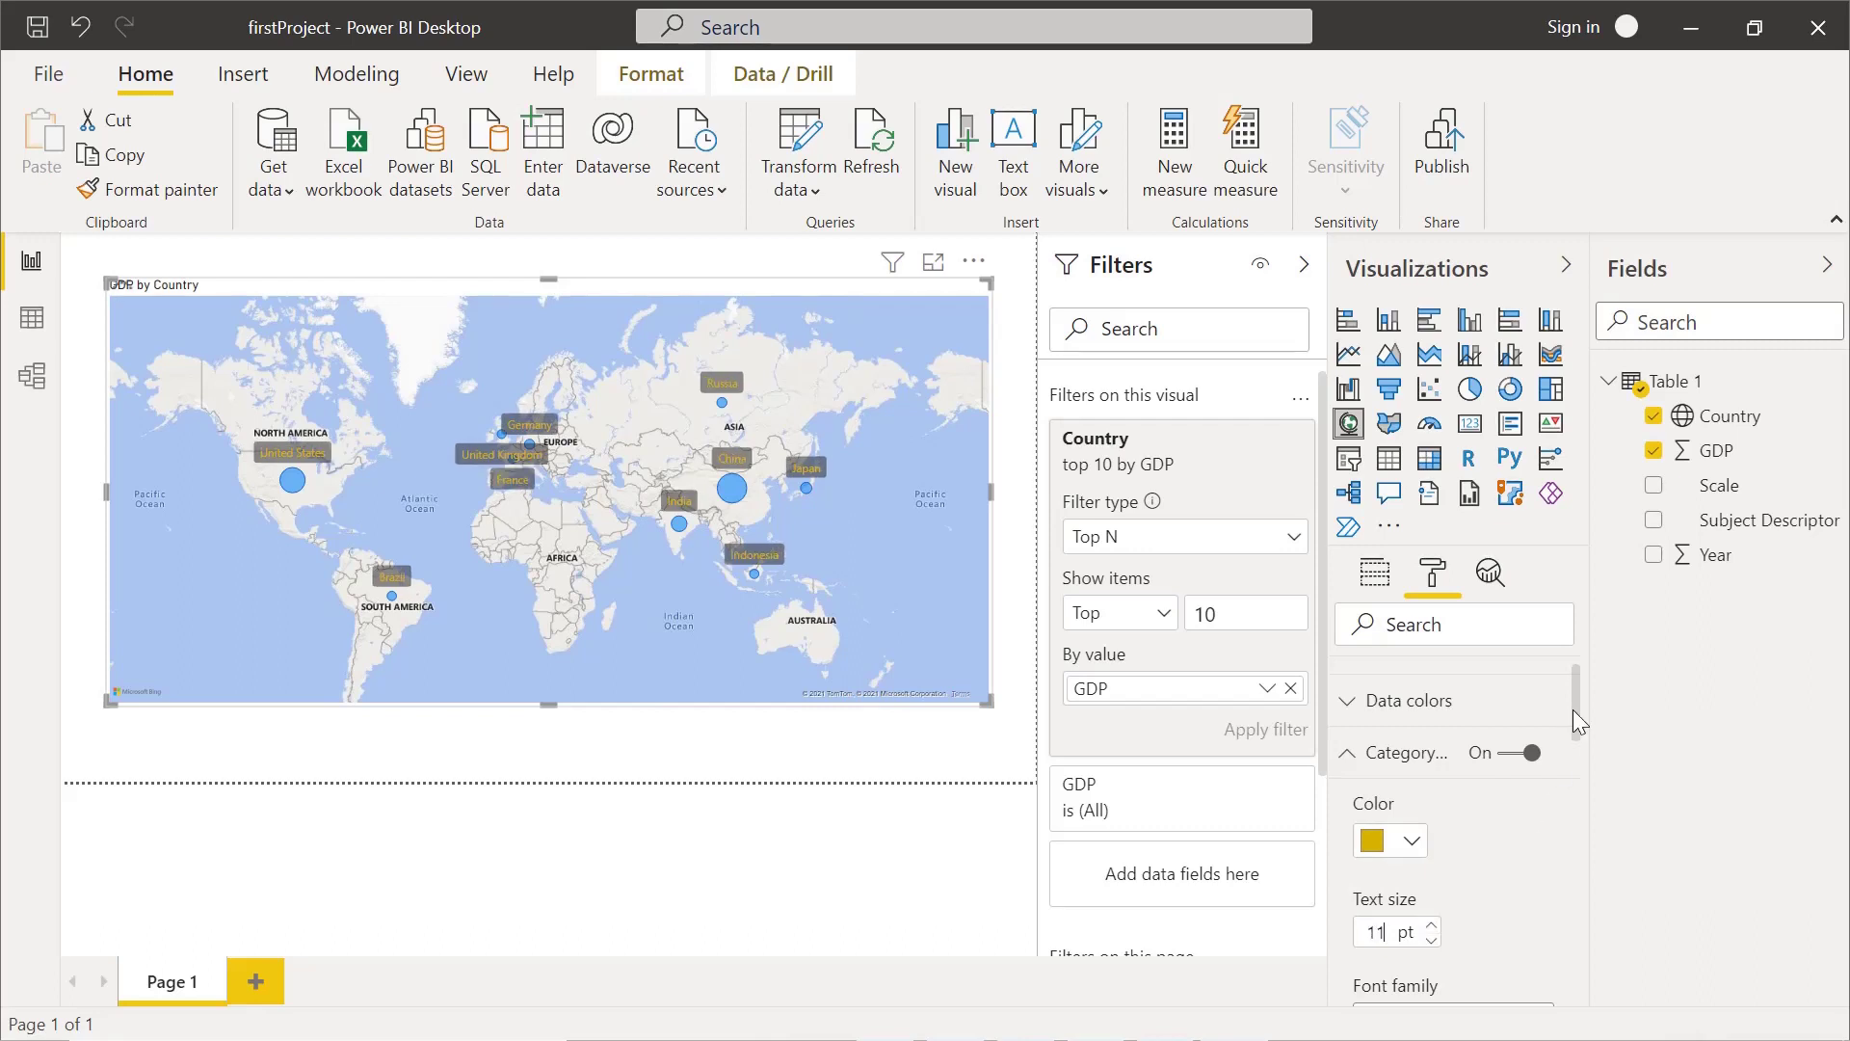
Step: Set the category labels' font family to Comic Sans MS and their background colour to dark purple
left_click_drag(1574, 710, 1582, 762)
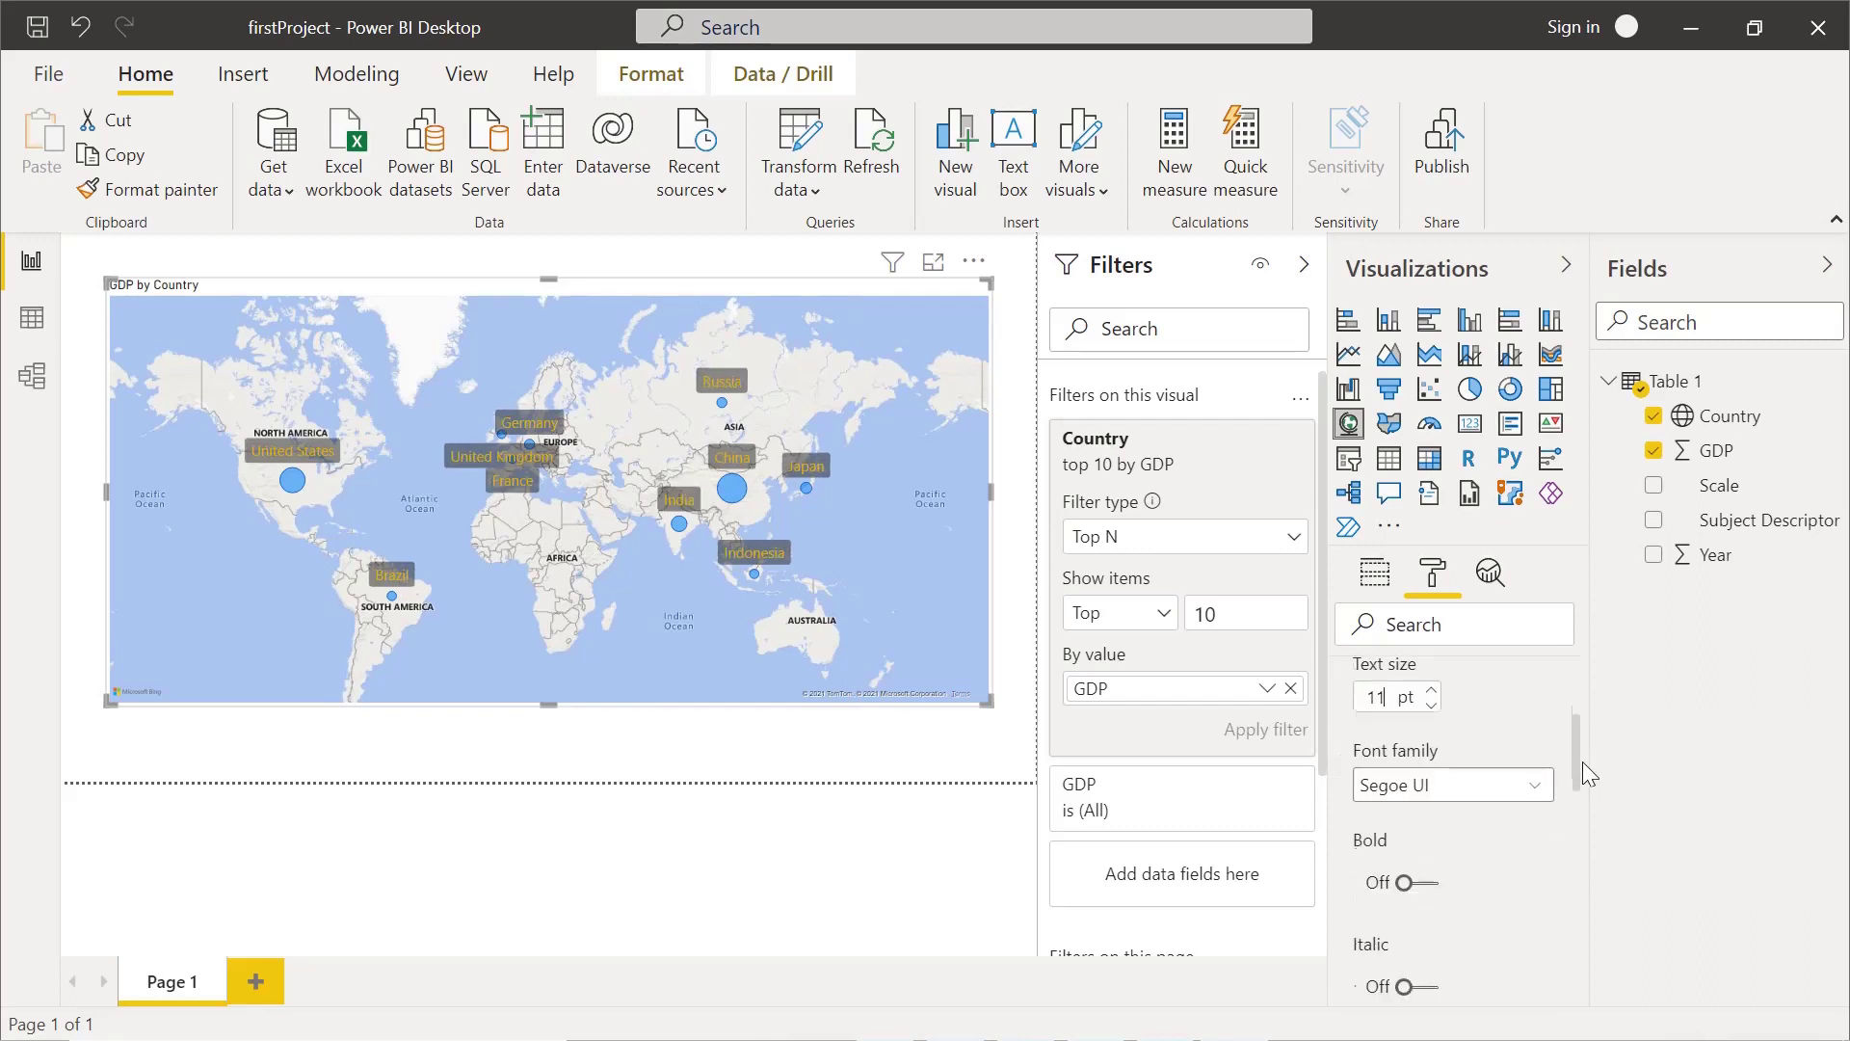
left_click(1531, 773)
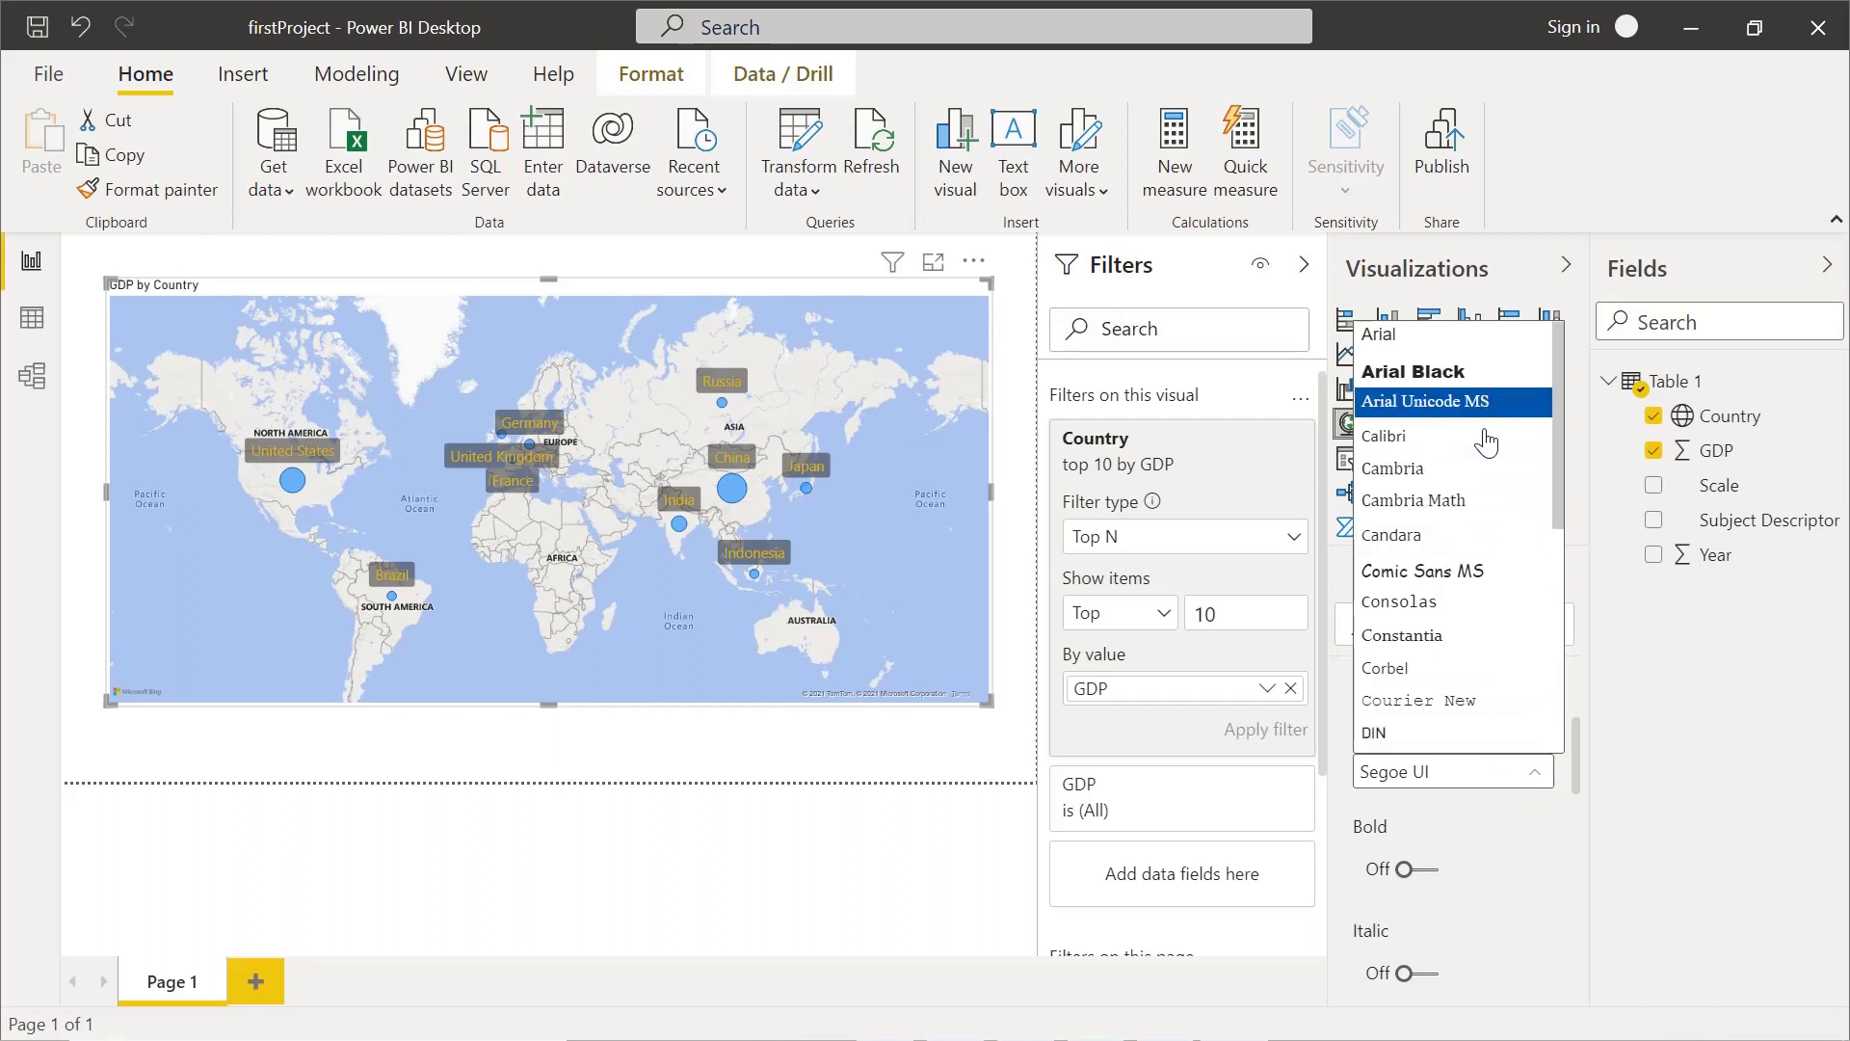
left_click(1422, 571)
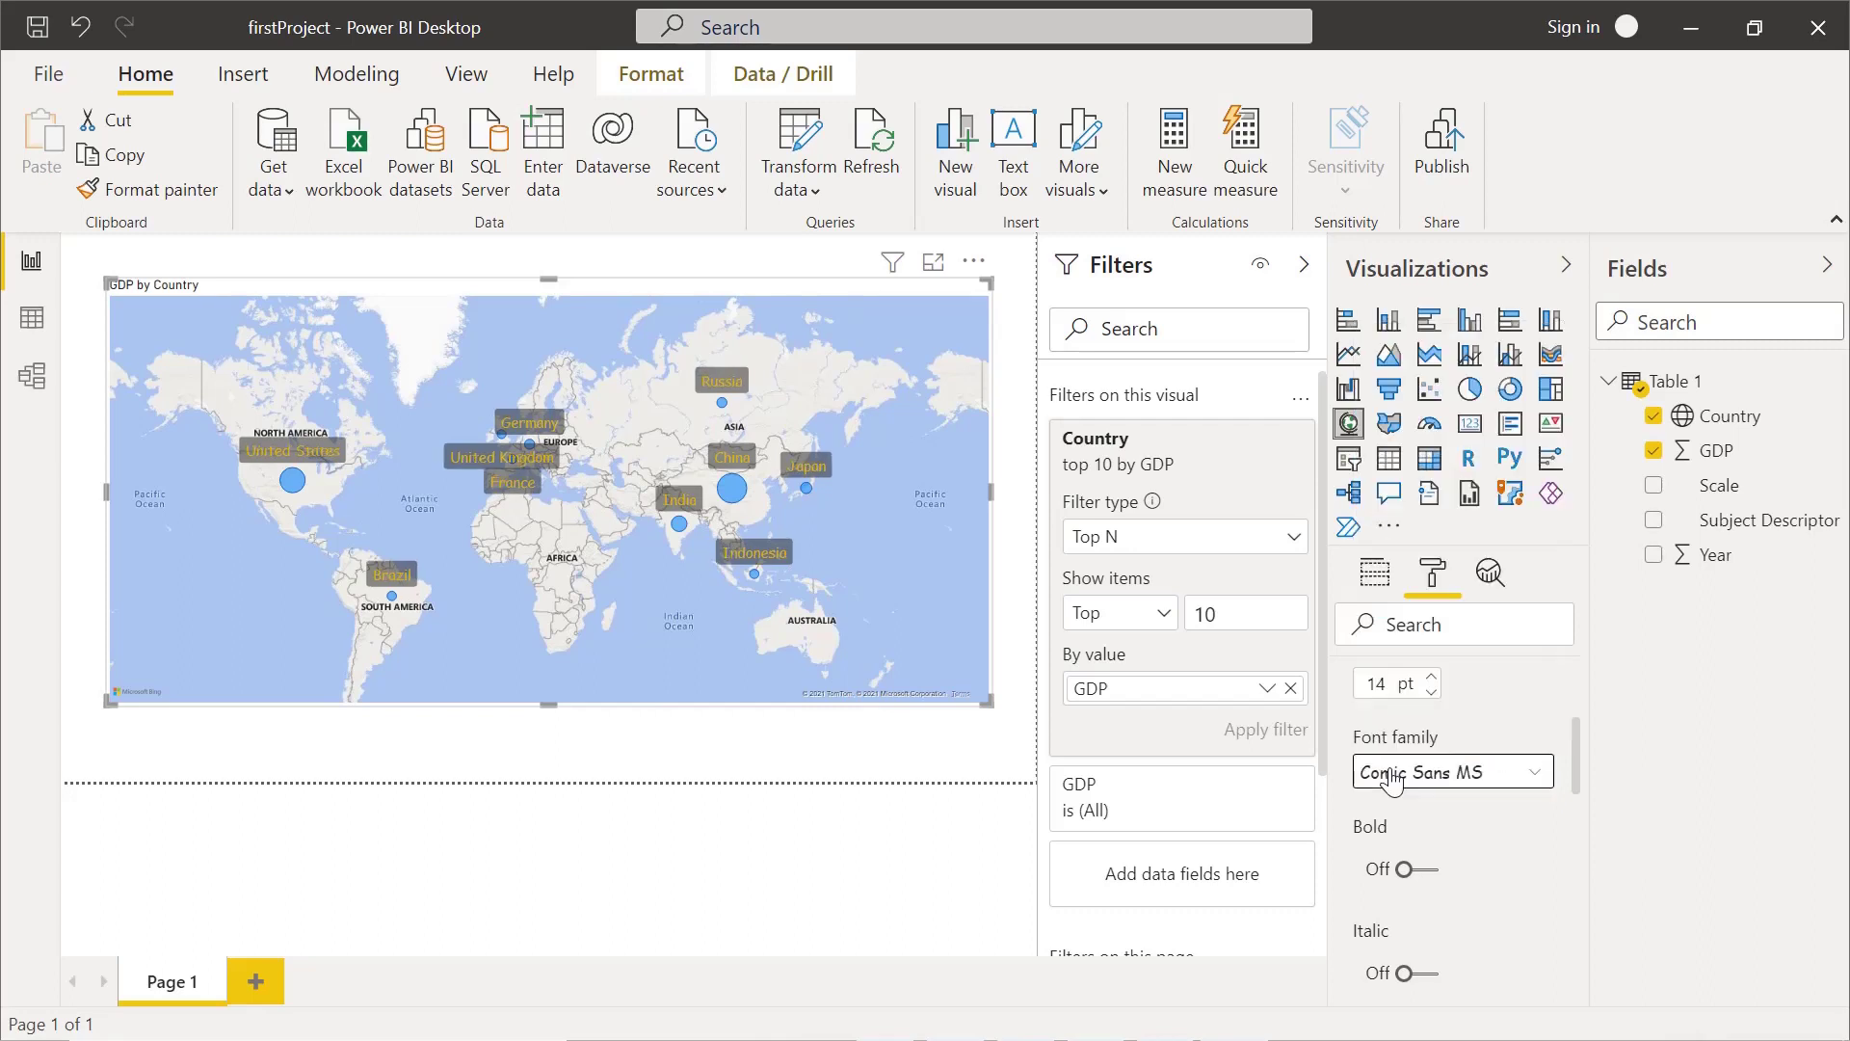
left_click_drag(1574, 767, 1590, 841)
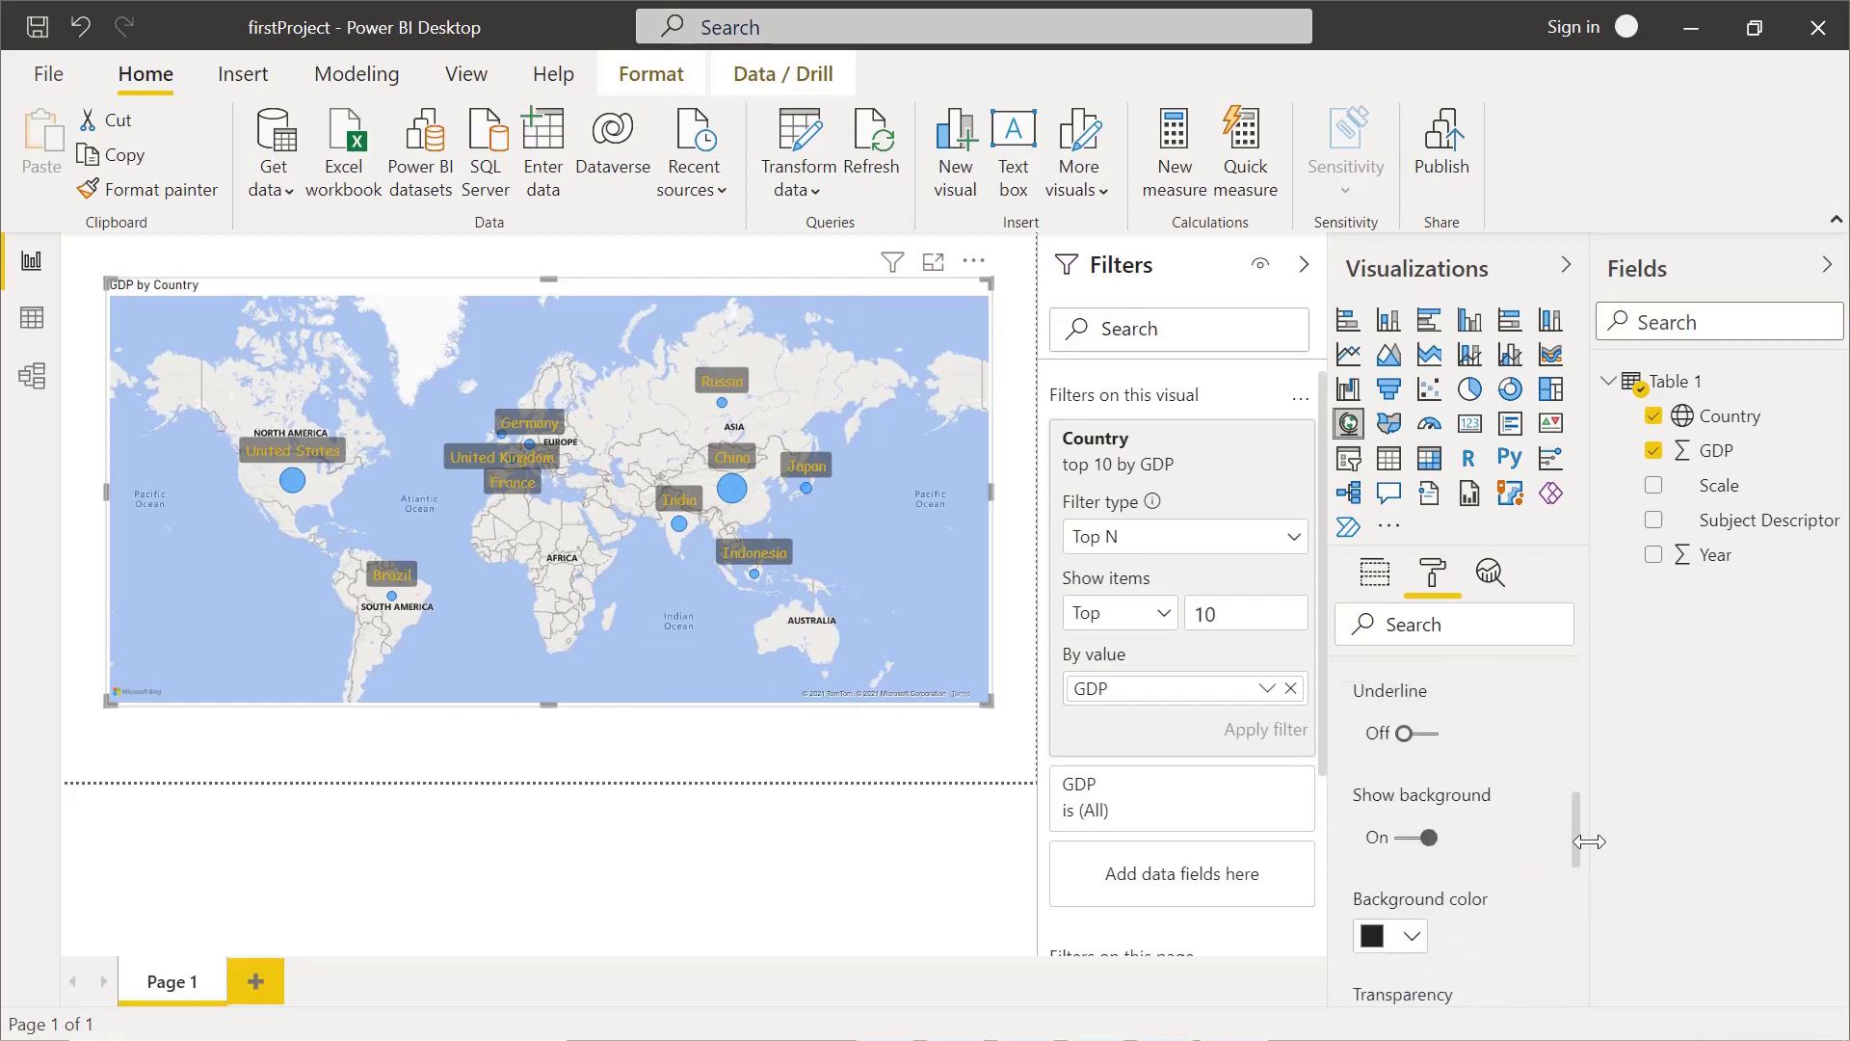
left_click(1413, 940)
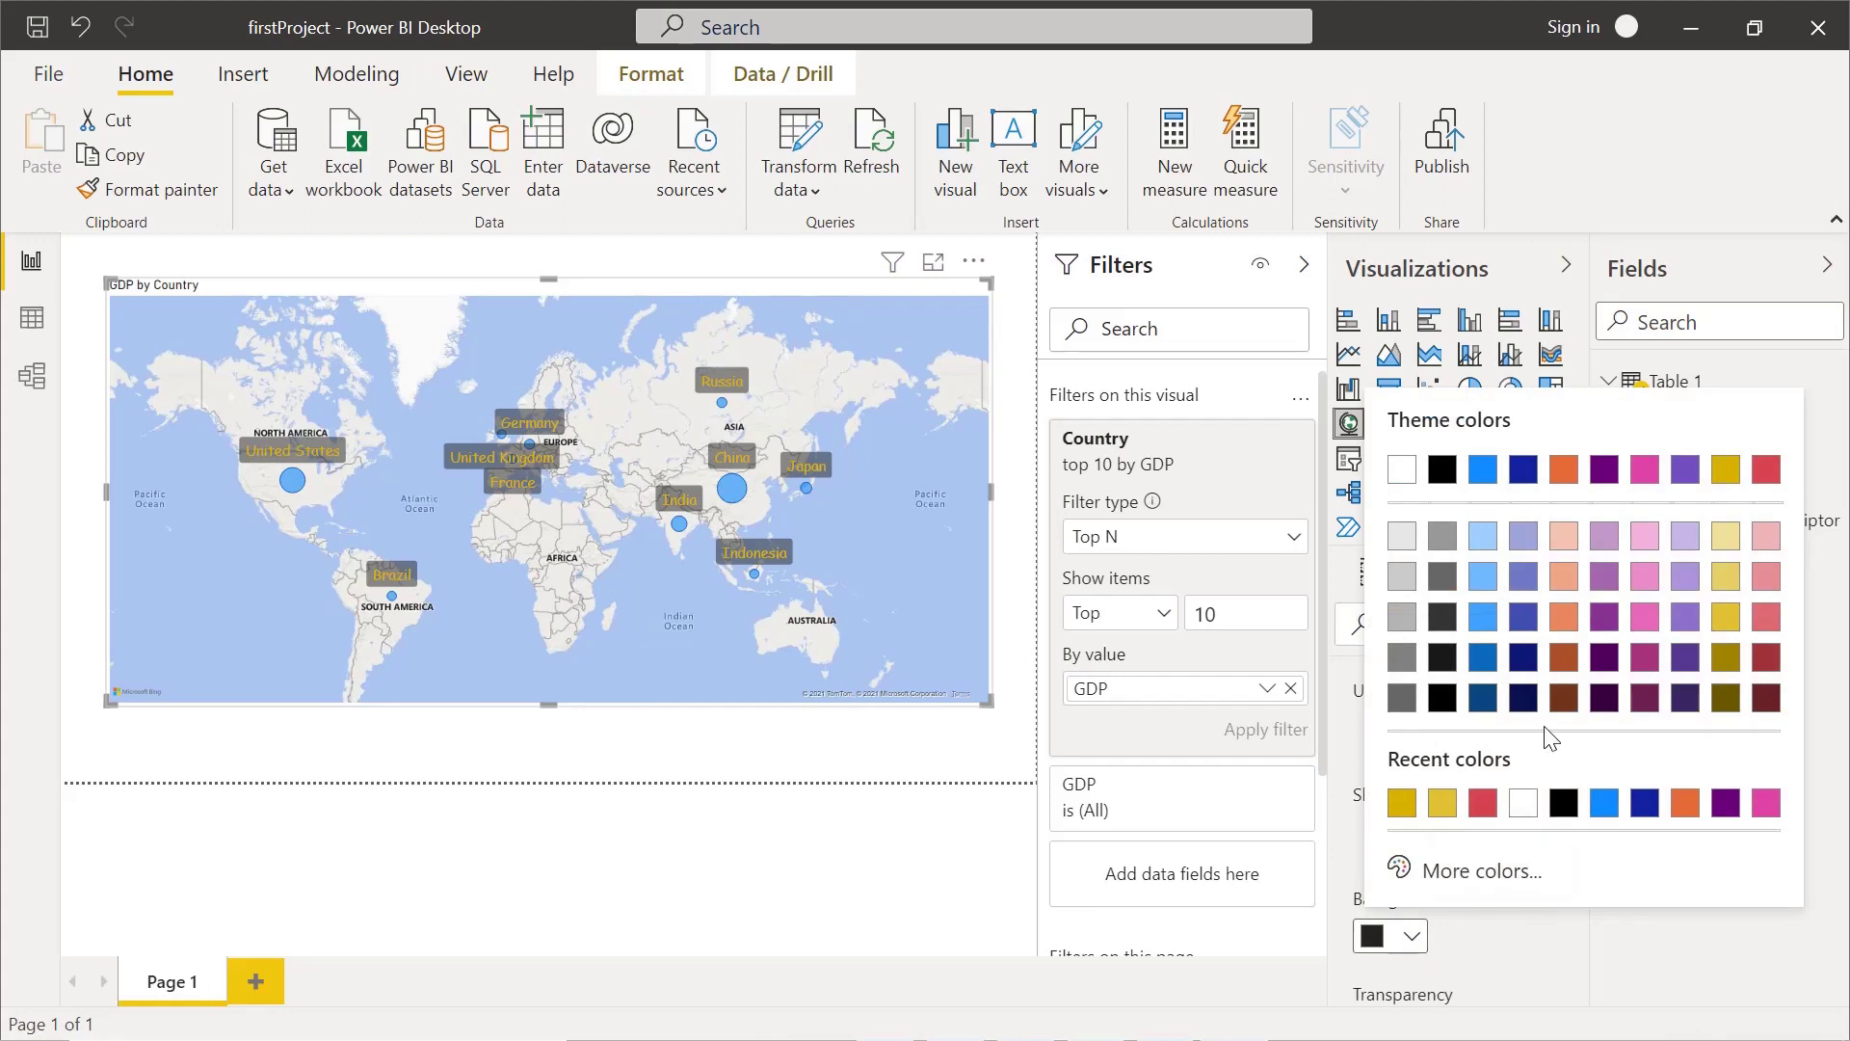
left_click(752, 762)
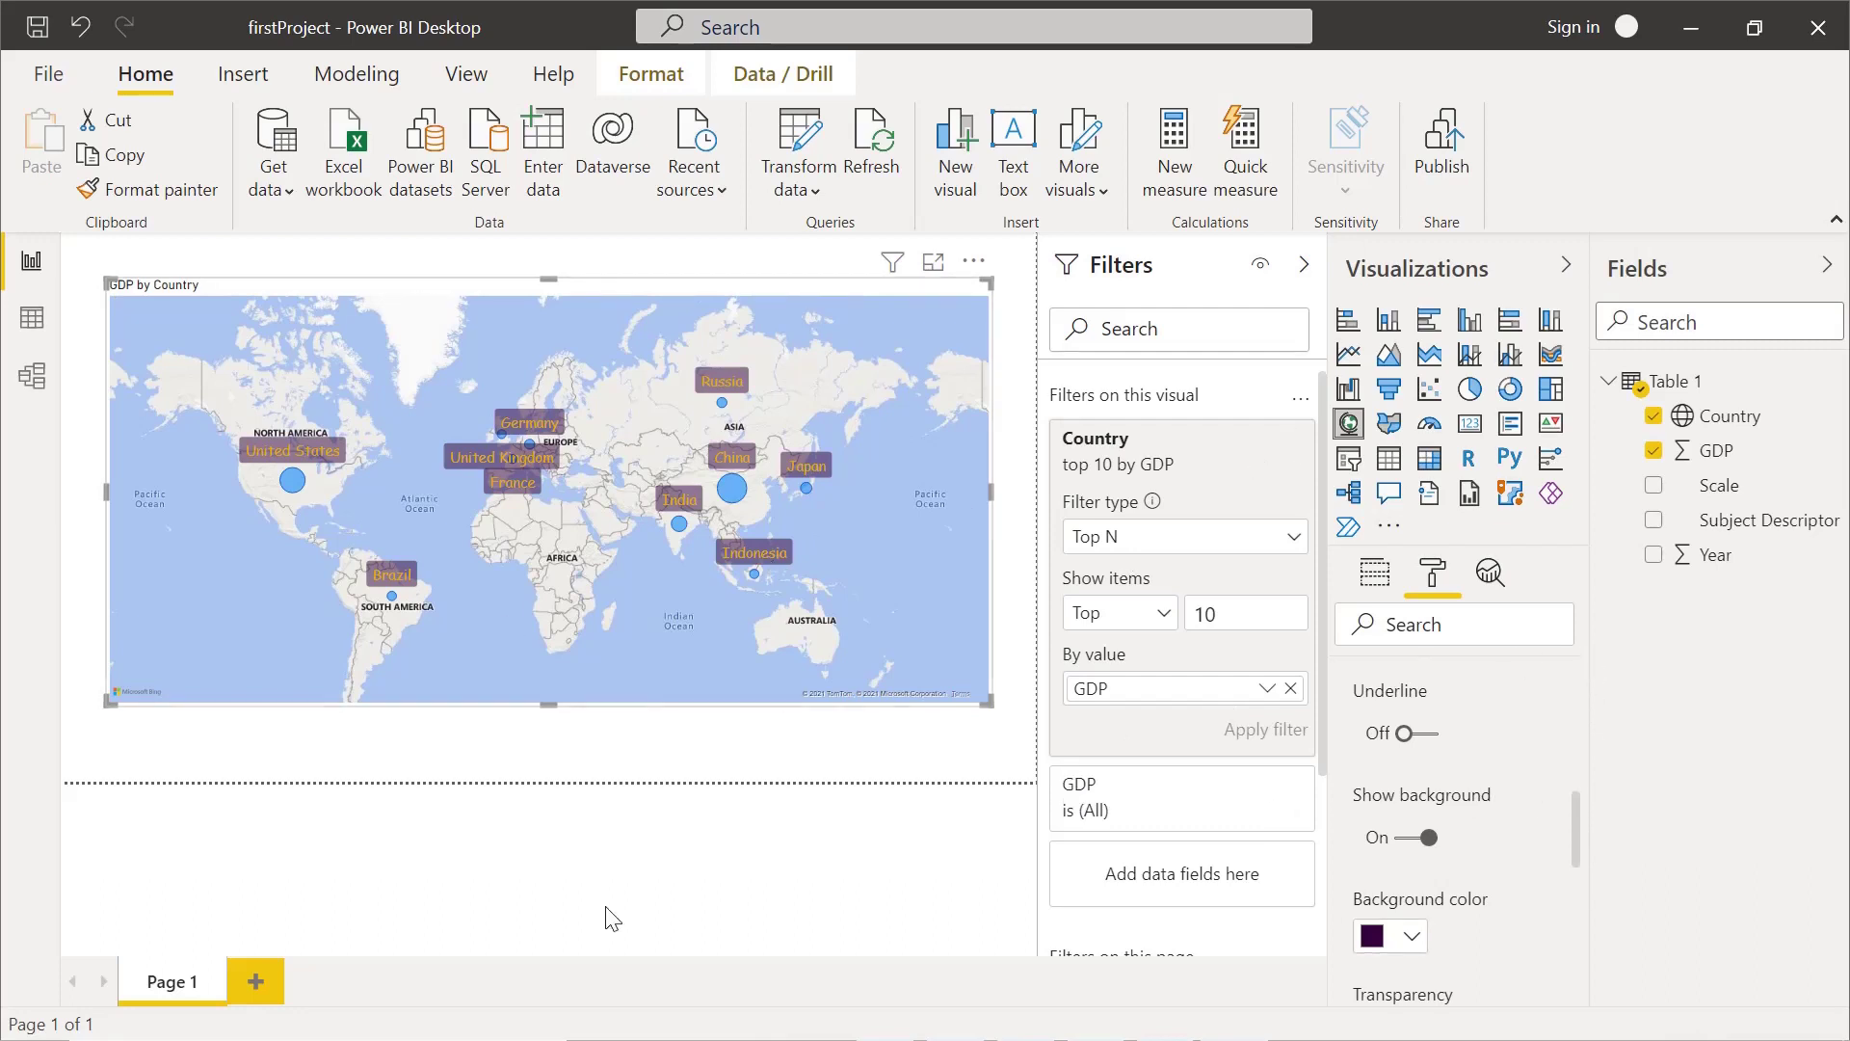
Step: Rename the report page as First Page
double_click(174, 981)
type("First Page")
key("Return")
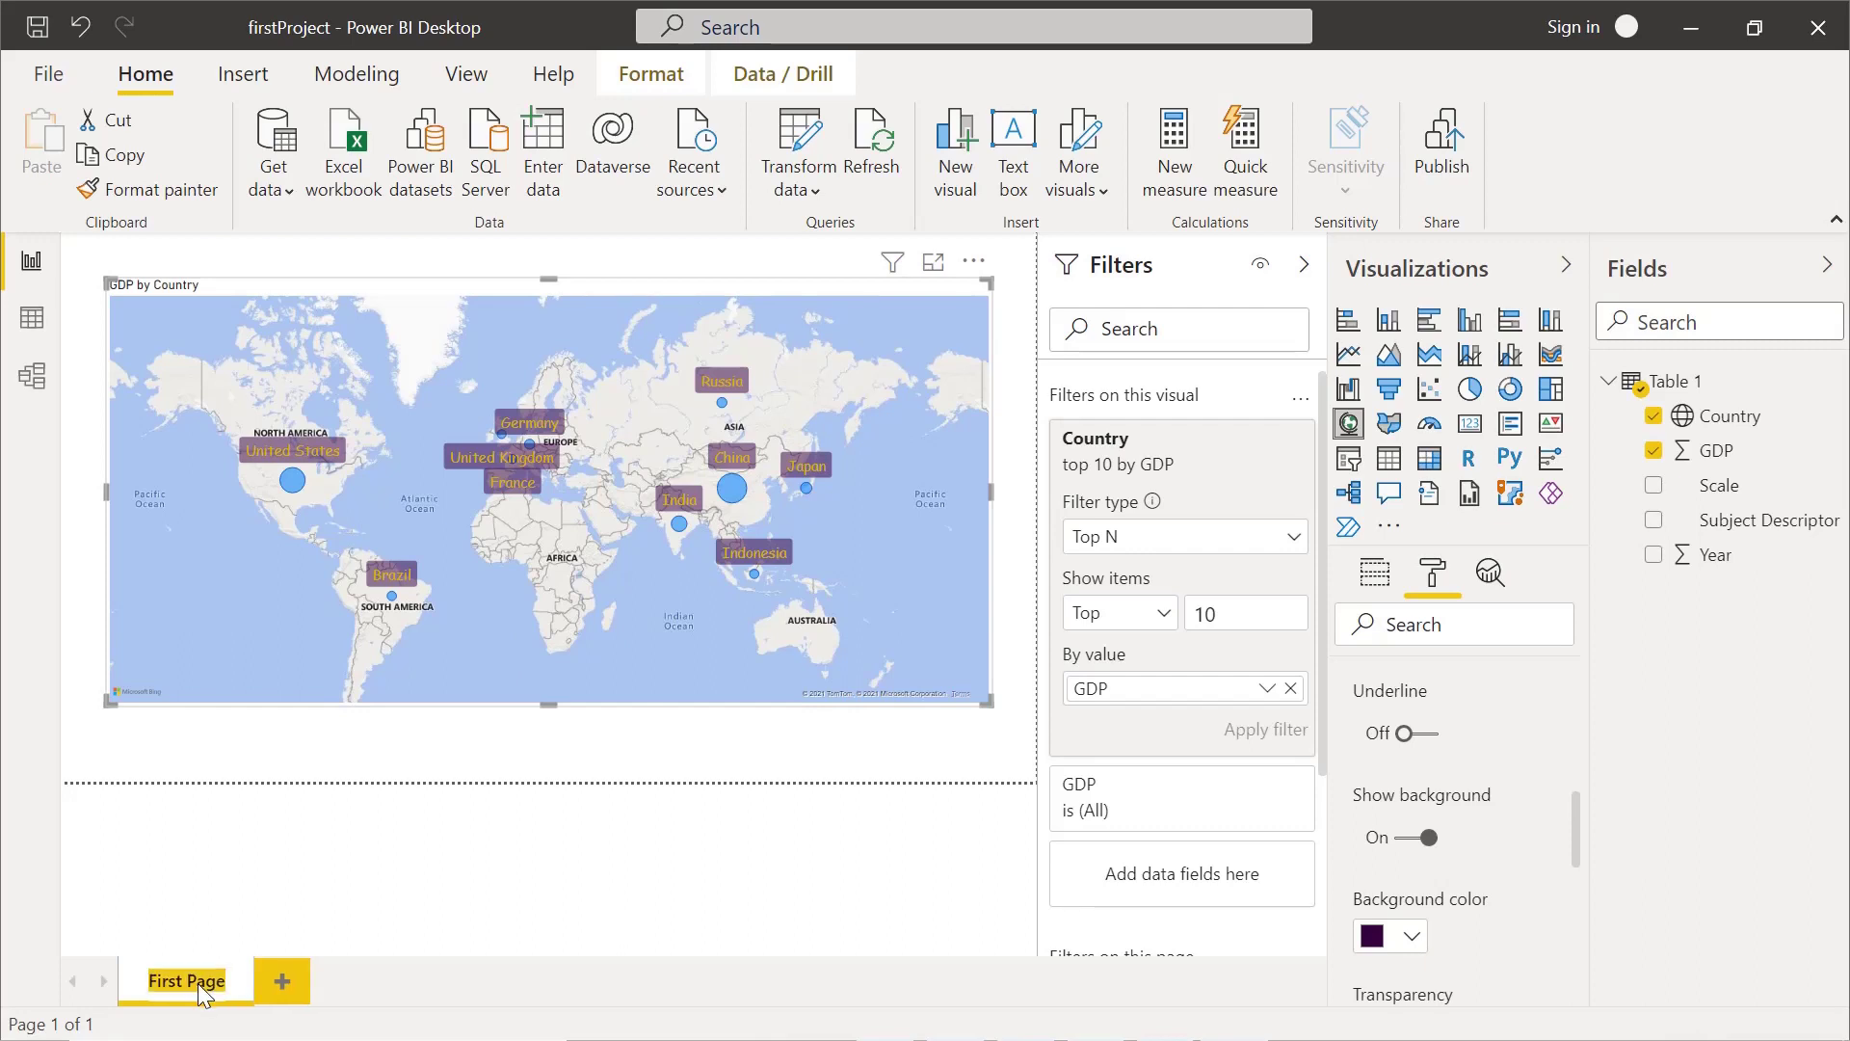
Step: Rename the report page as Country Wise GDP
type("Country")
type(" Wise GP")
key("BackSpace")
type("DP")
key("Return")
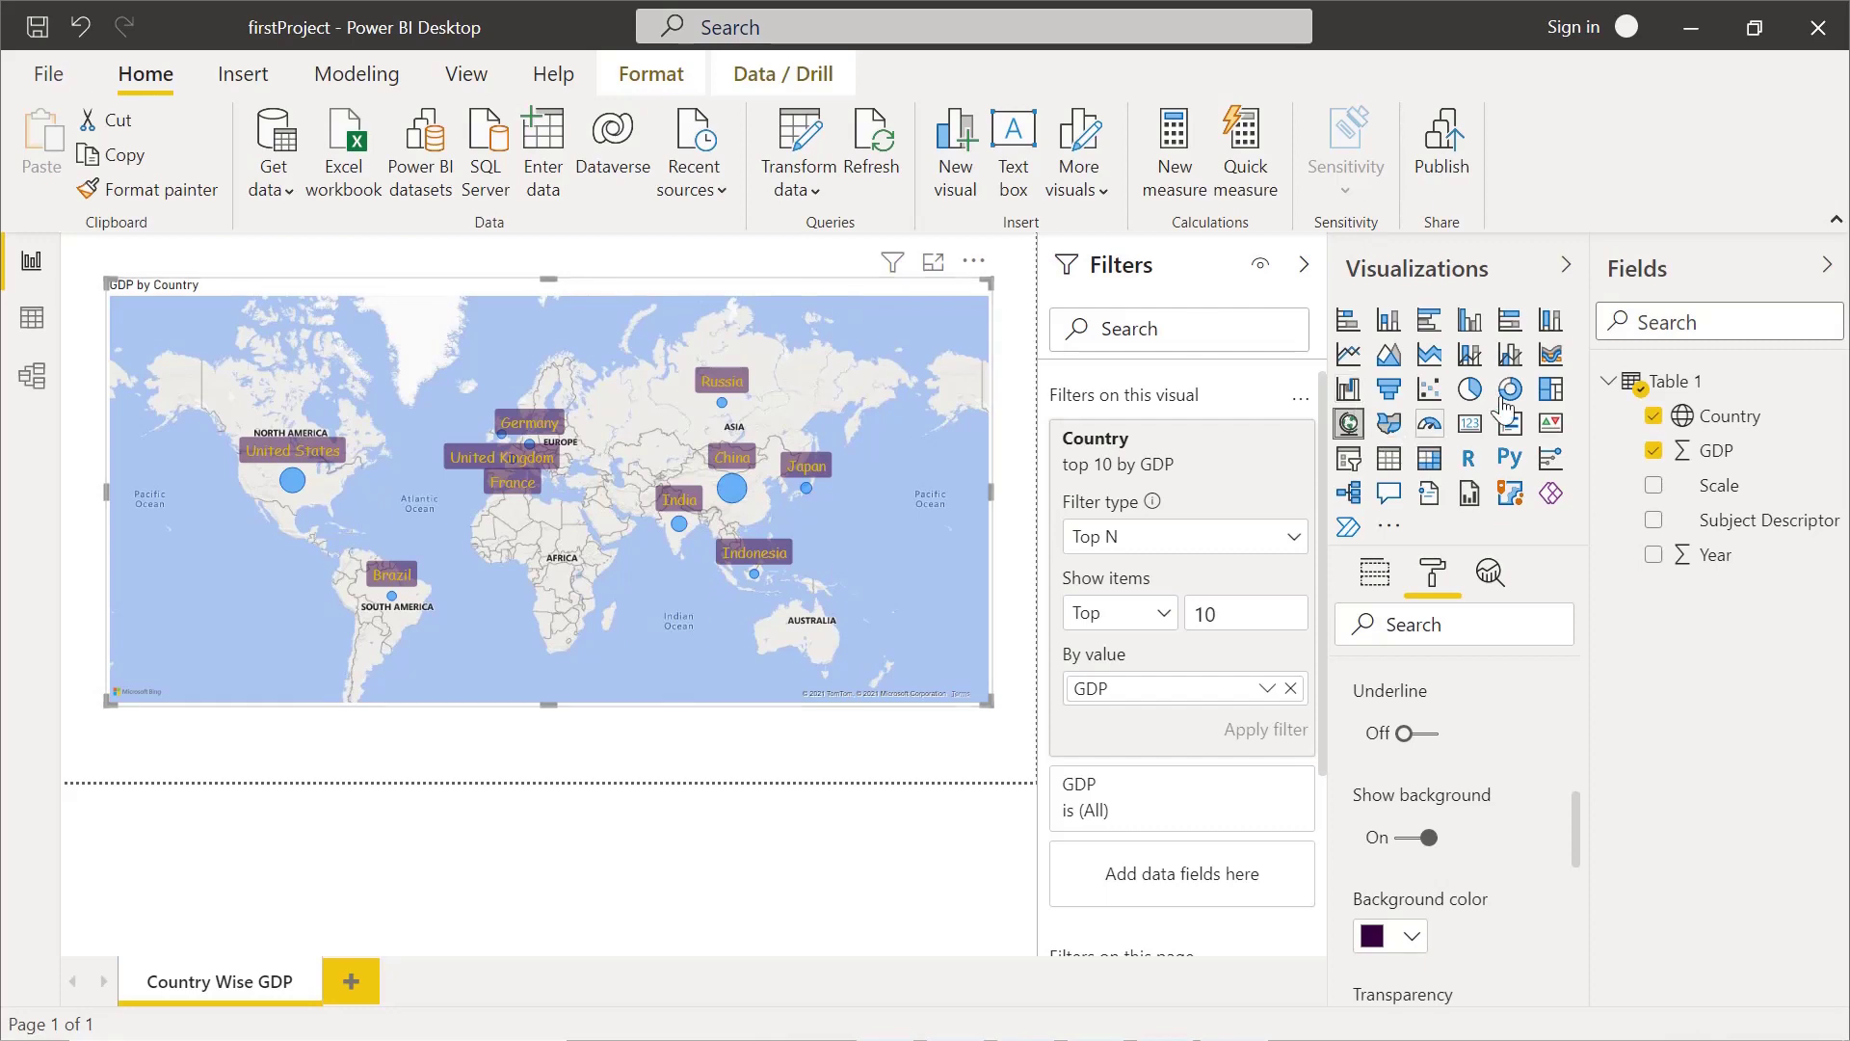
left_click(1391, 522)
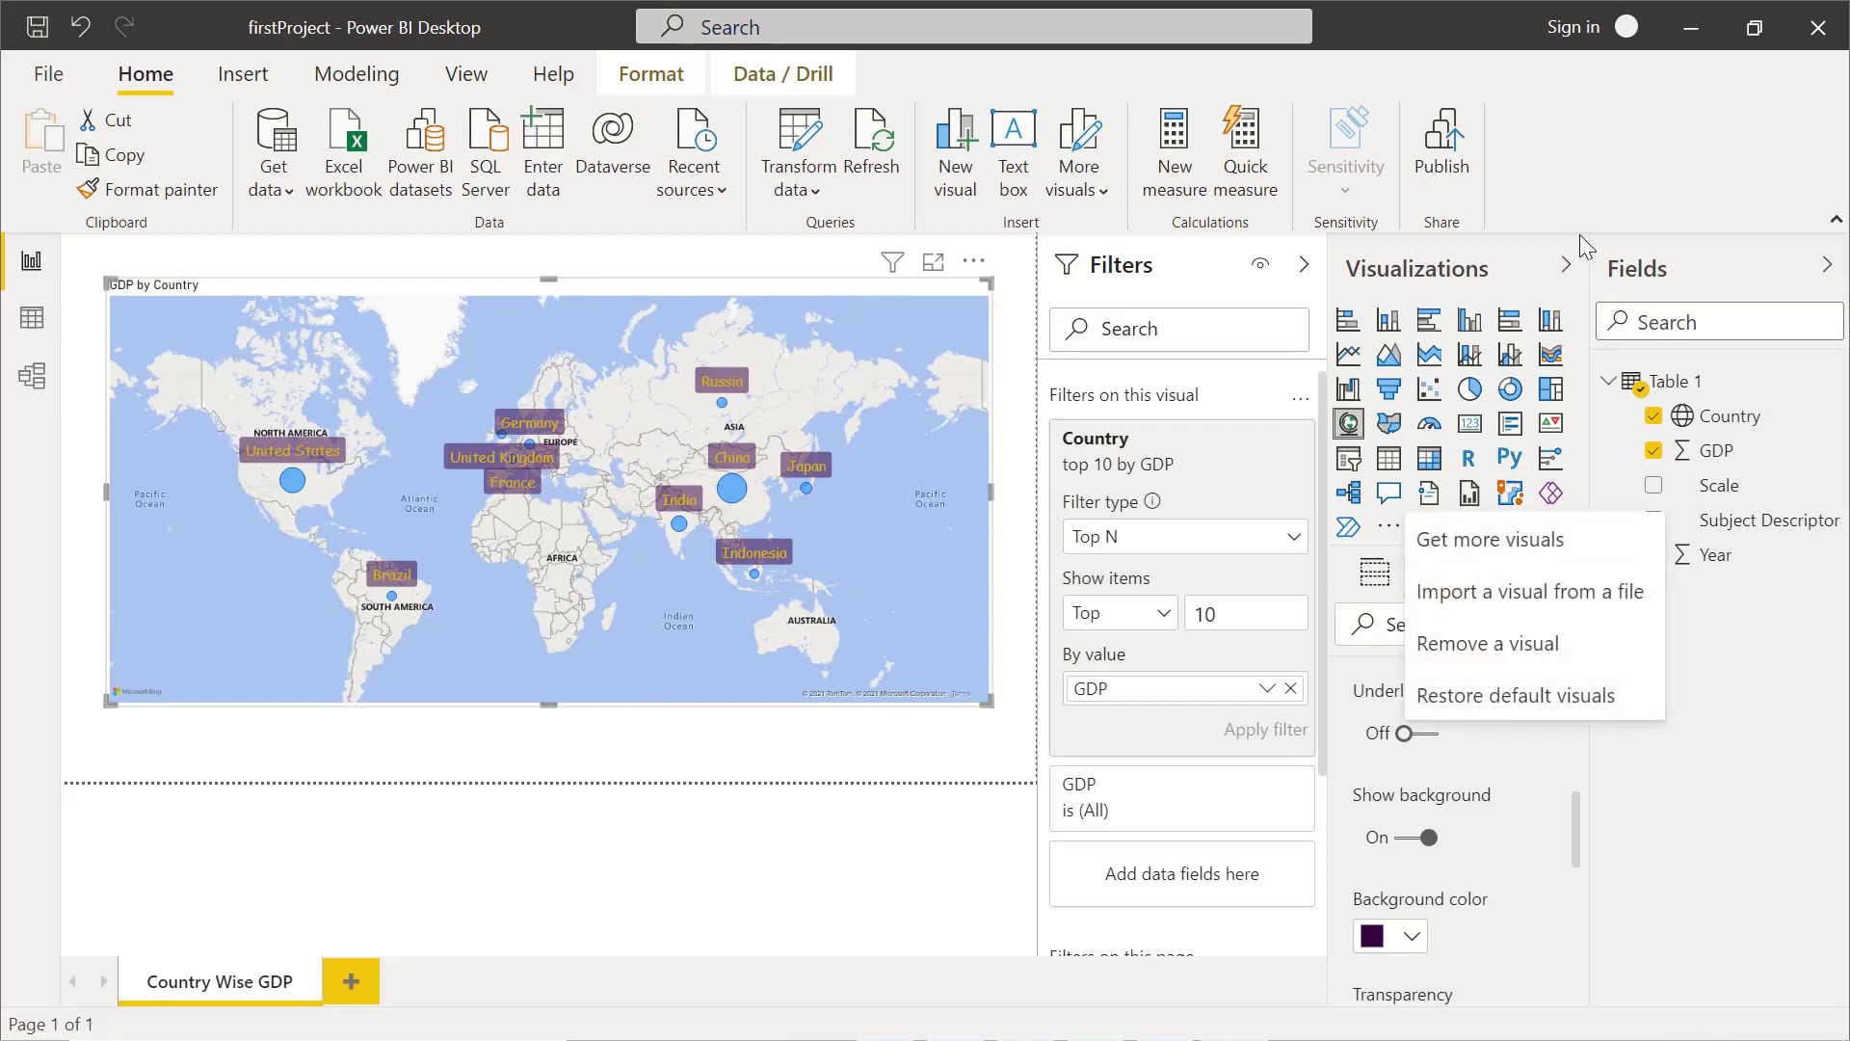
key("Escape")
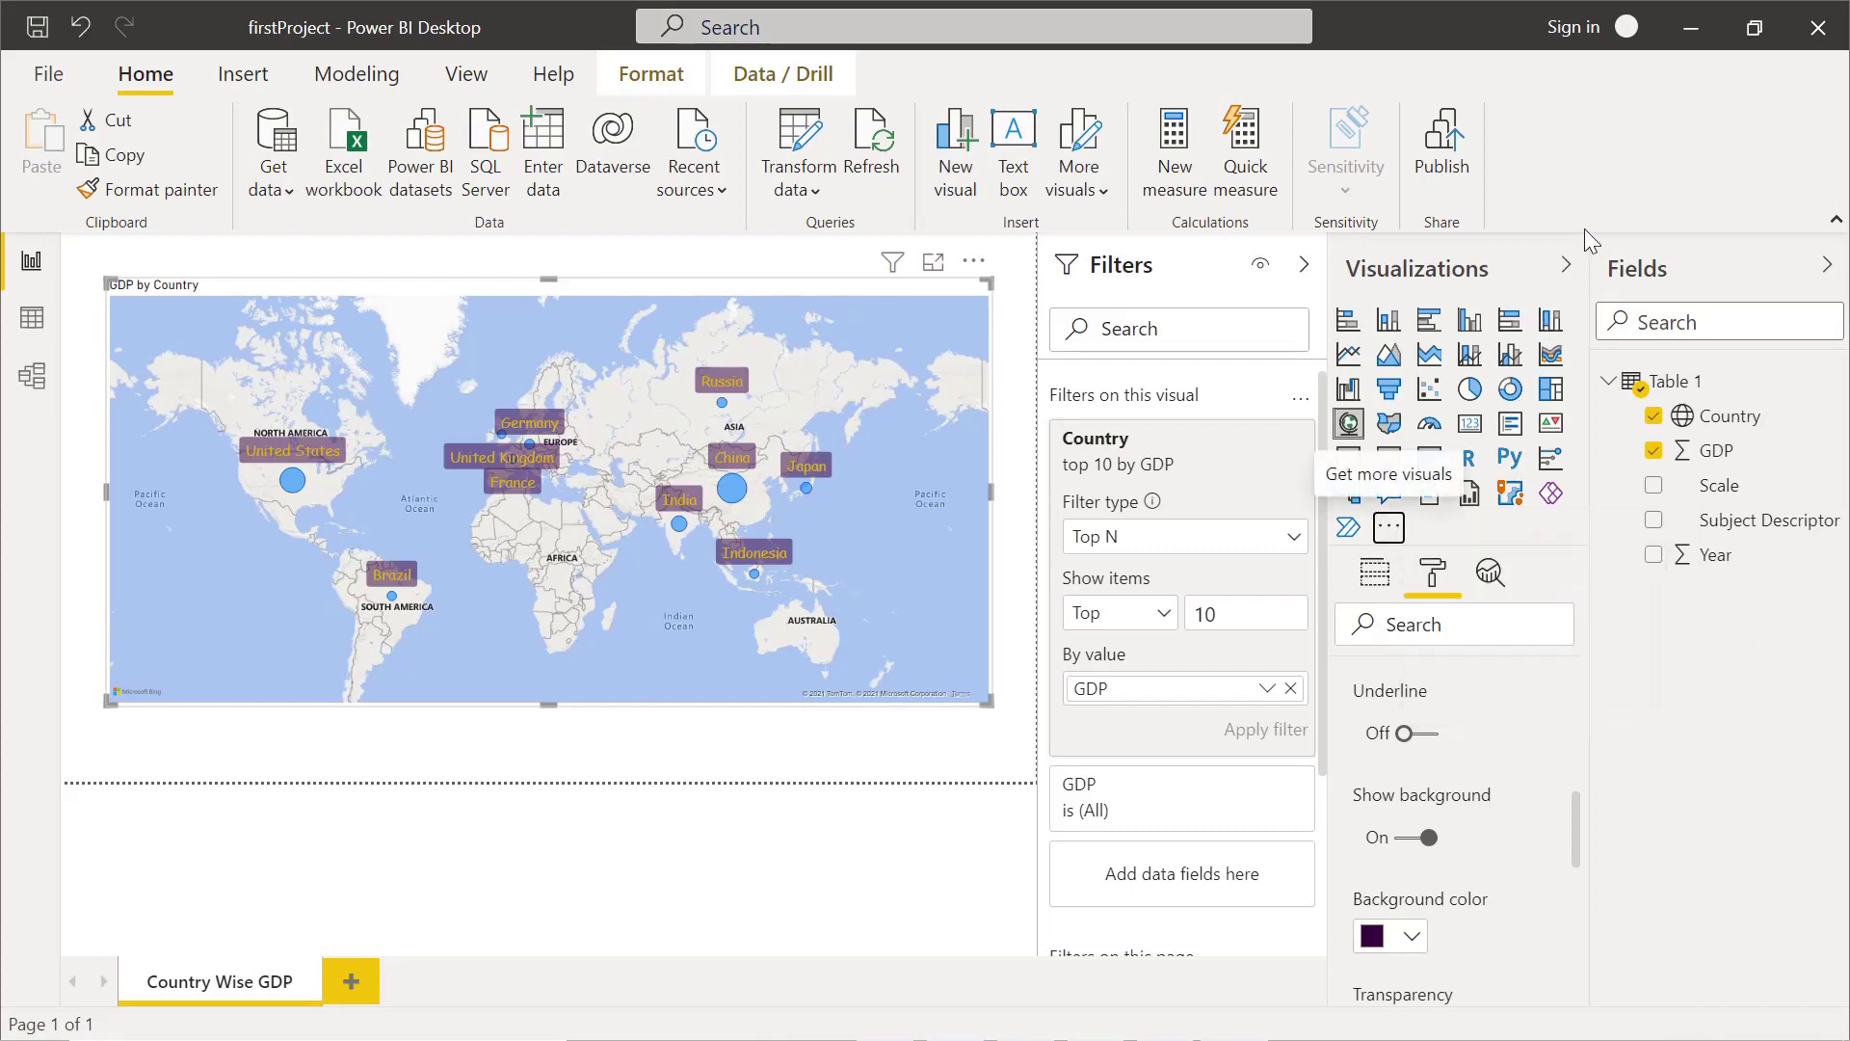